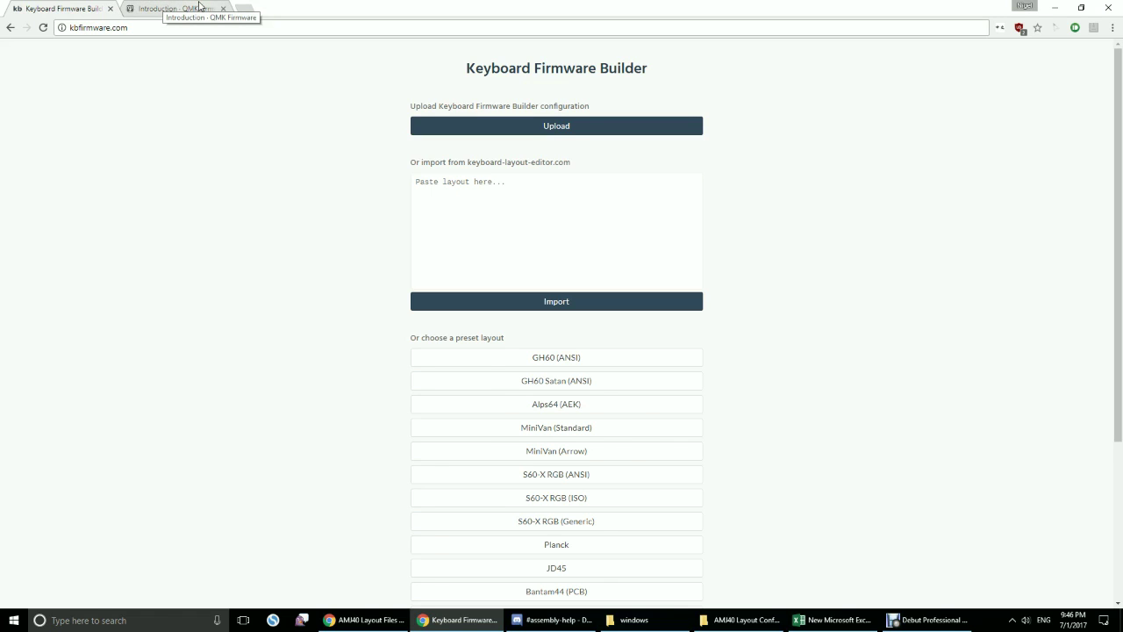
Step: Look over the QMK Firmware documentation introduction at docs.qmk.fm and return to the Keyboard Firmware Builder page
click(200, 7)
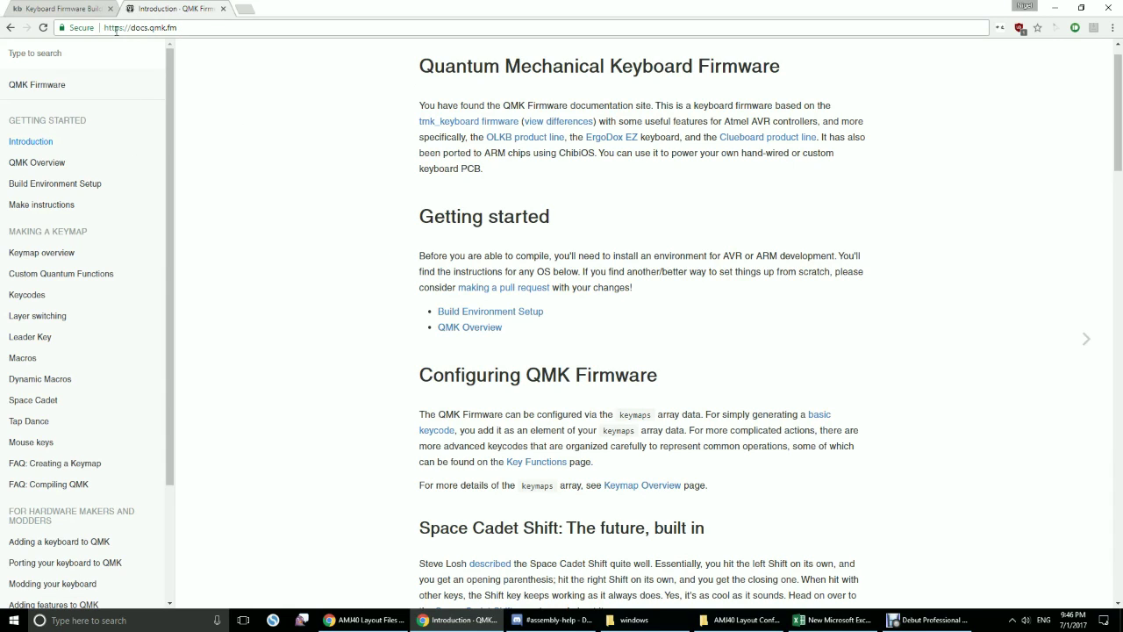
click(187, 28)
click(221, 87)
click(80, 5)
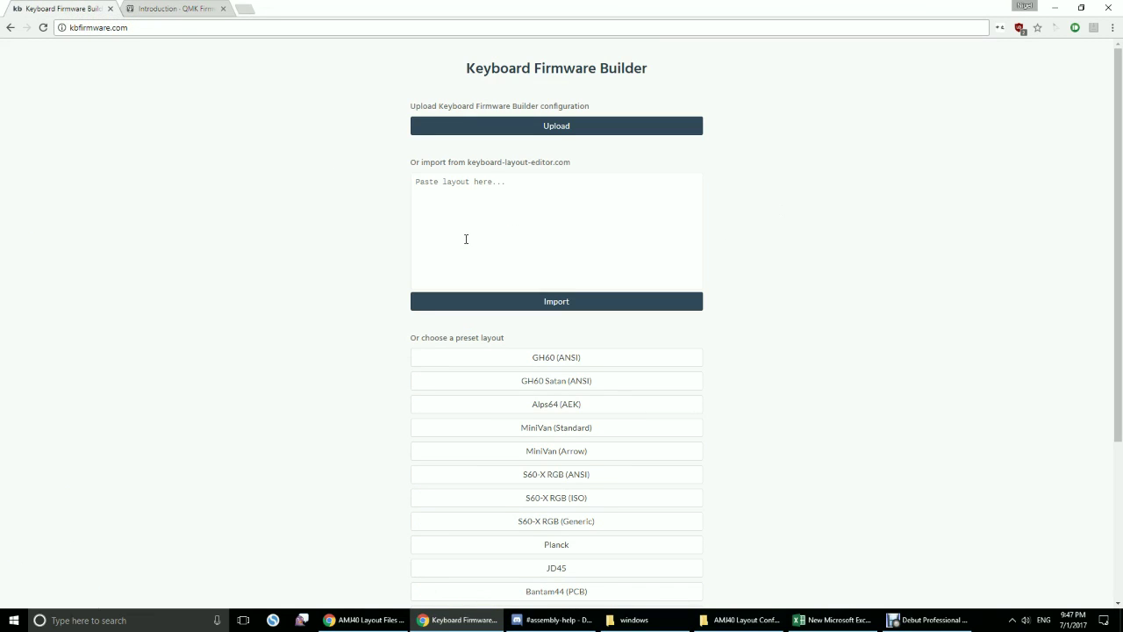
Step: Locate amj40l1.json in the AMJ40 Layout Configs folder, checking the plate layout photos in the Discord assembly-help channel
click(743, 620)
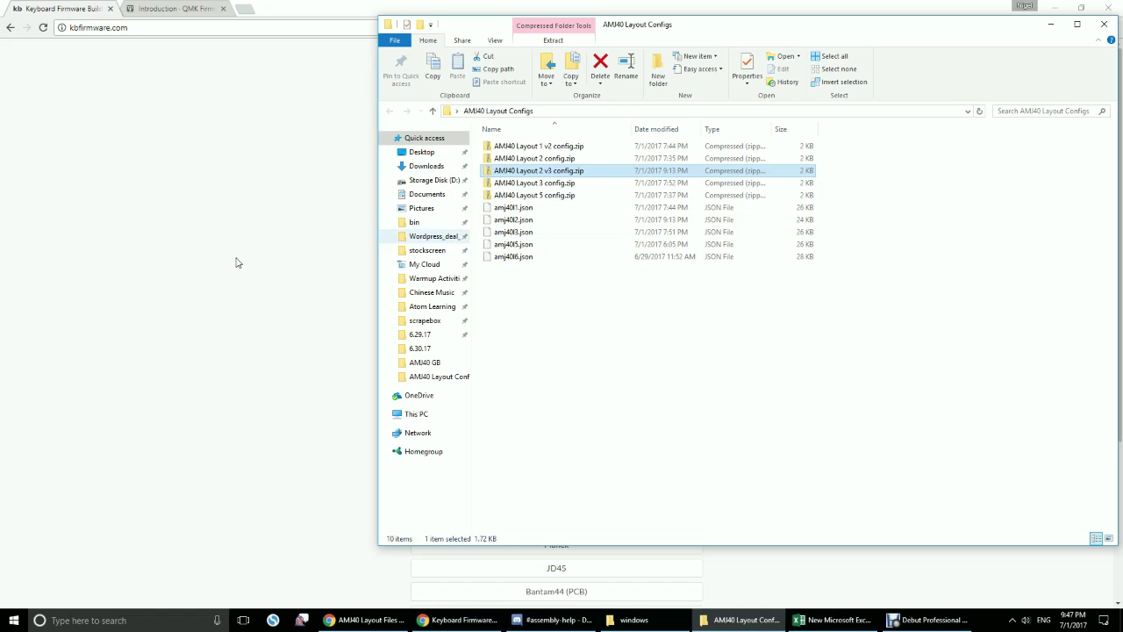
click(585, 370)
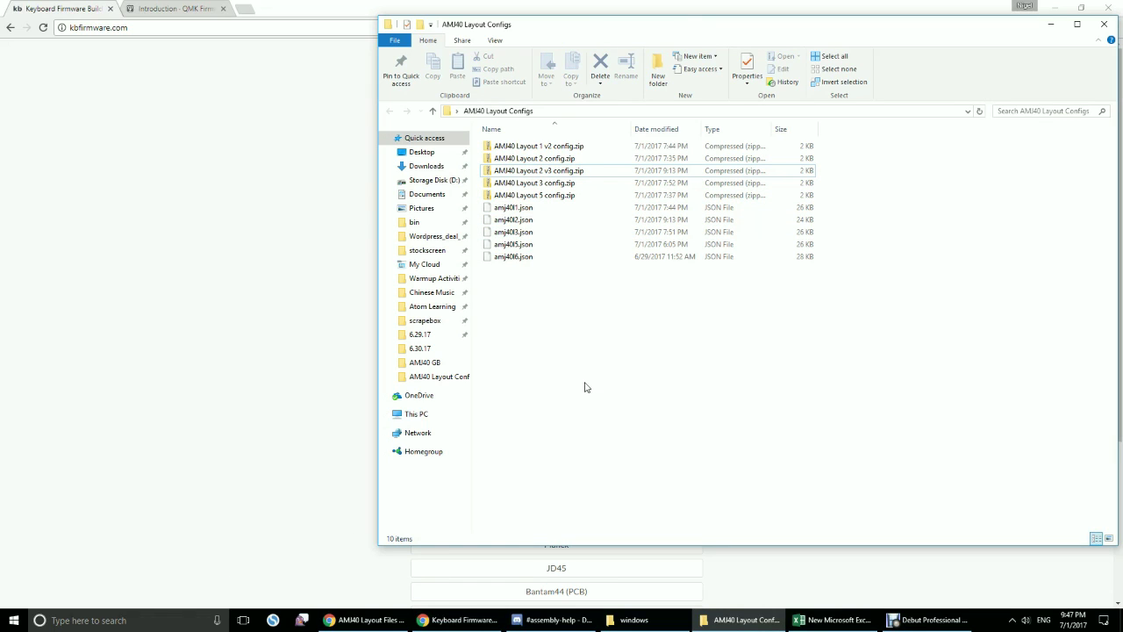
click(895, 622)
click(558, 623)
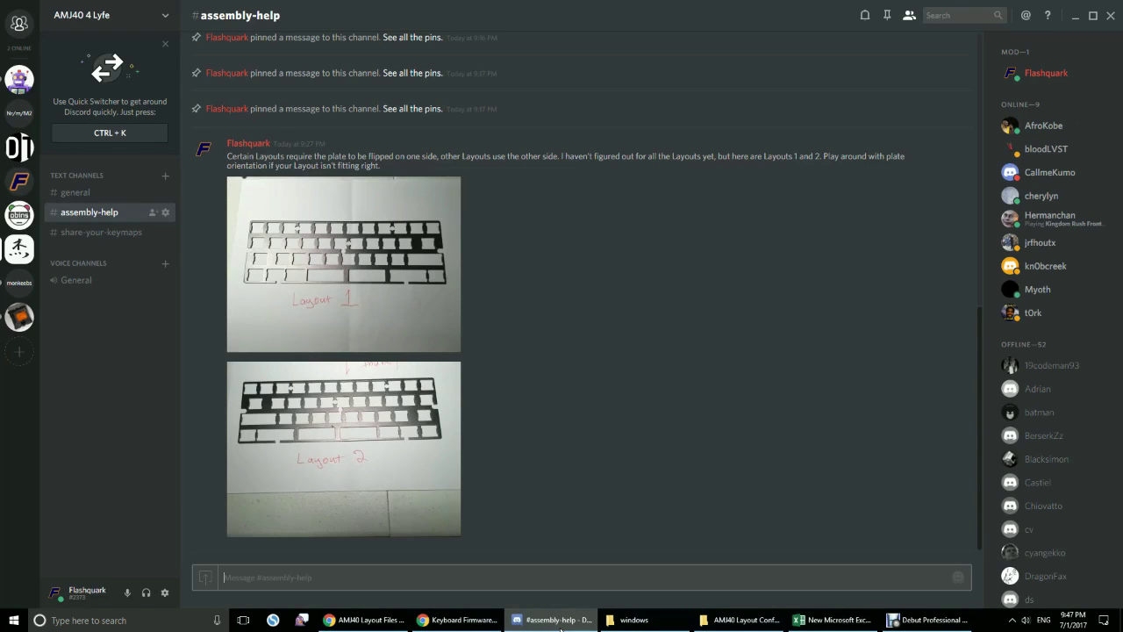
click(559, 623)
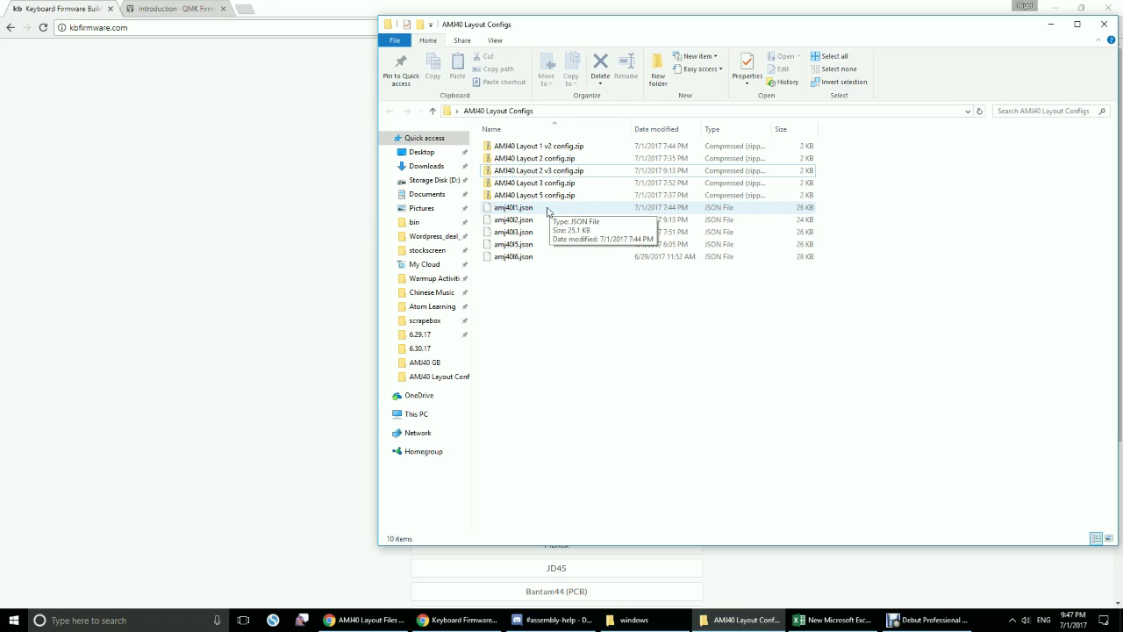
click(504, 211)
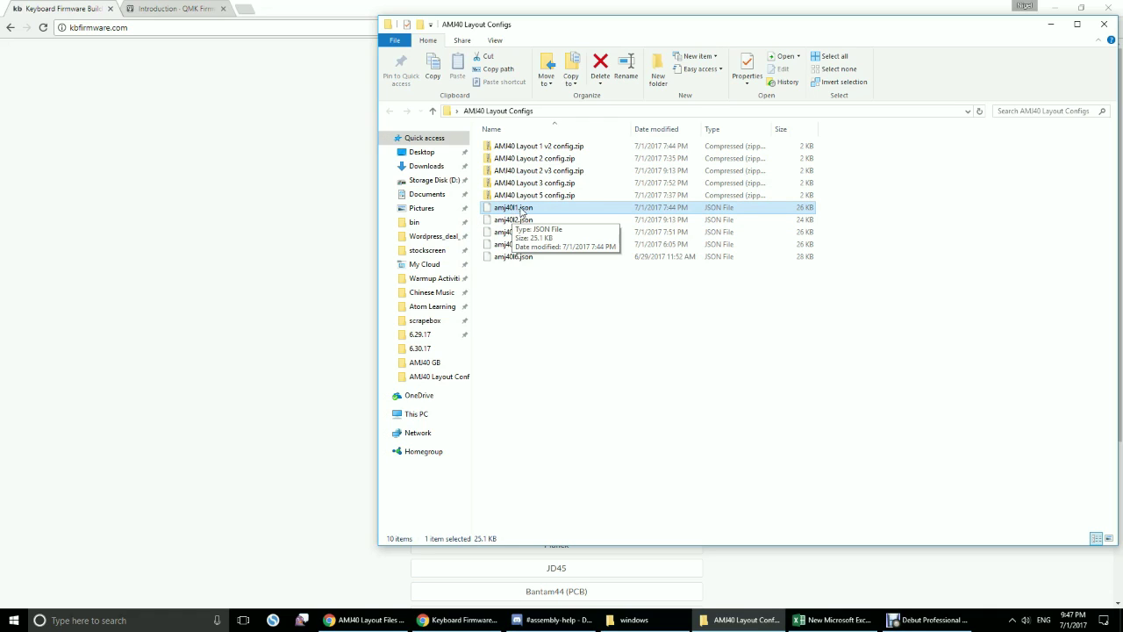
click(539, 306)
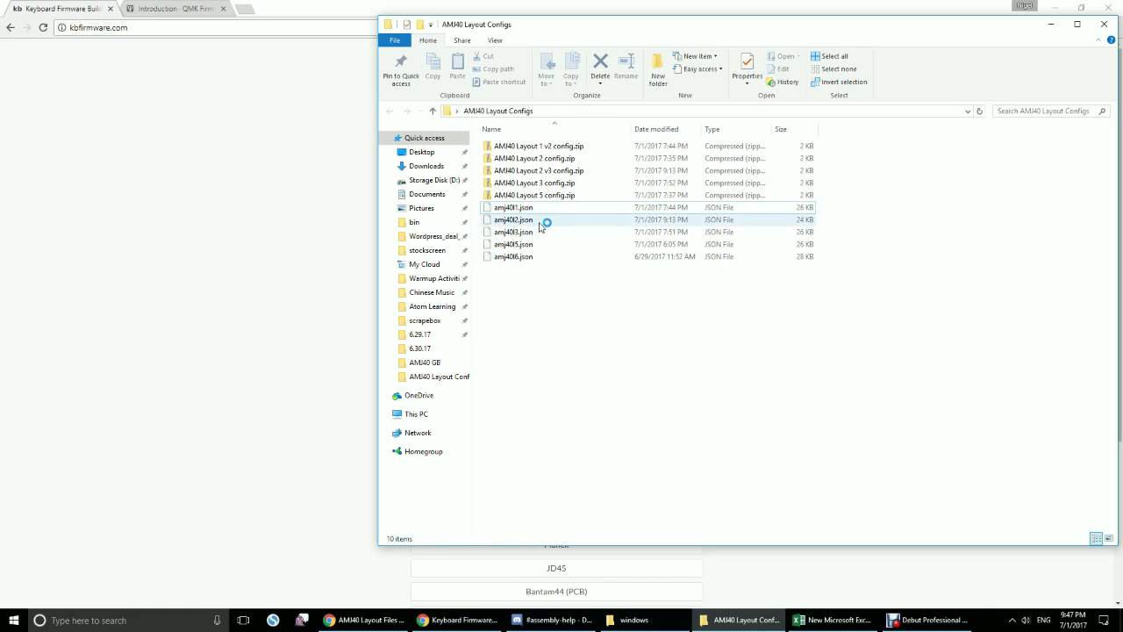
Step: Upload the configuration file amj40l1.json to the Keyboard Firmware Builder at kbfirmware.com
click(208, 269)
click(183, 29)
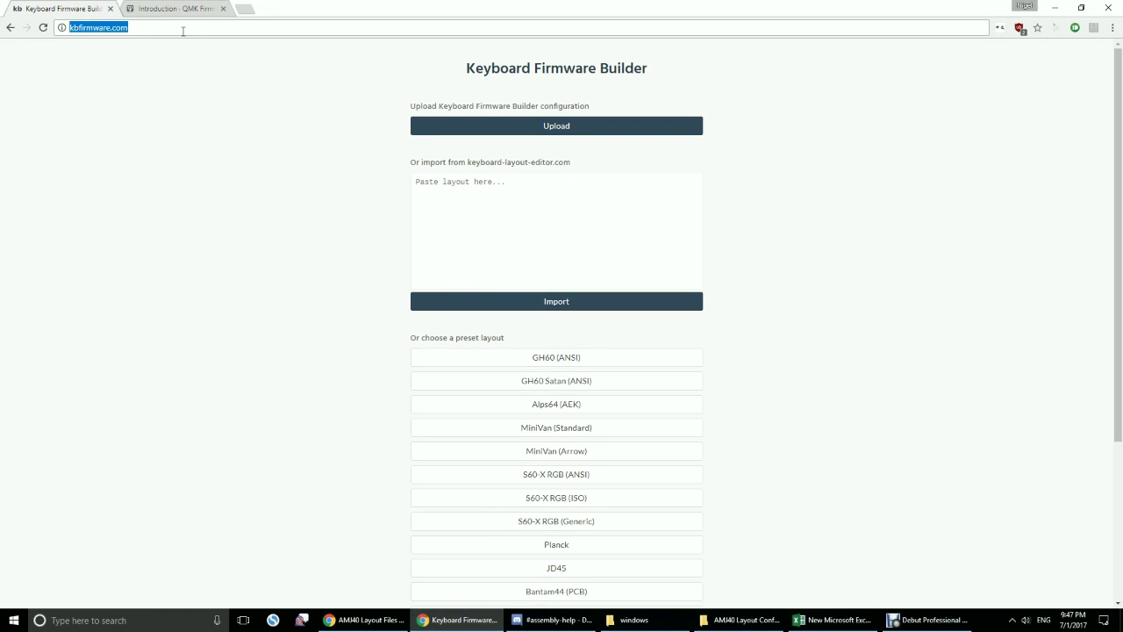
click(183, 30)
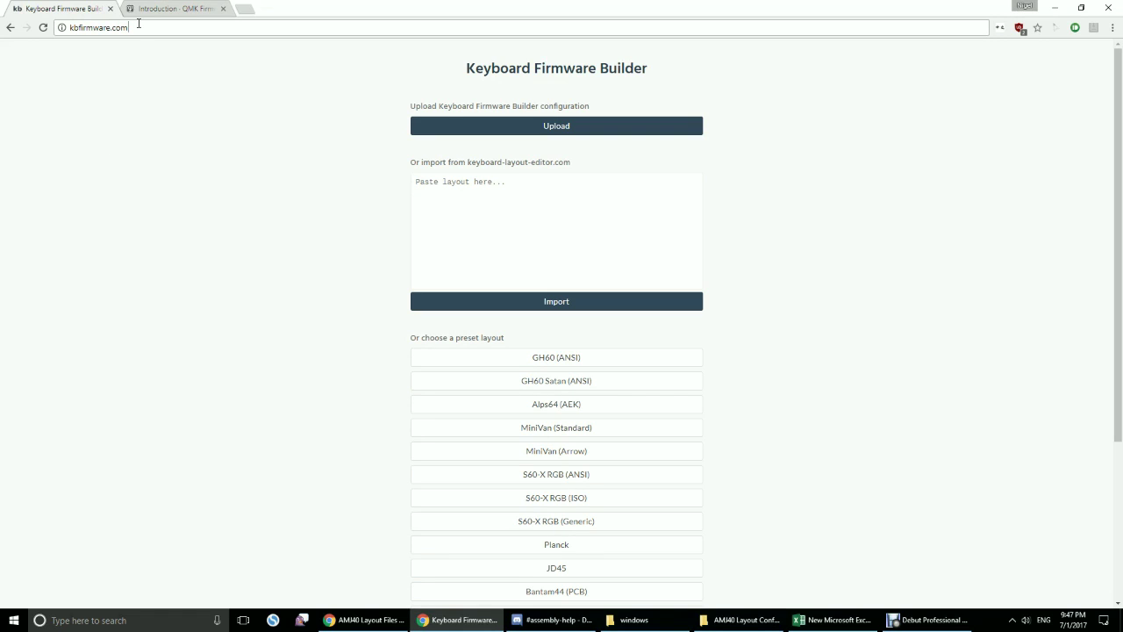
drag(133, 28, 69, 27)
click(69, 27)
click(563, 127)
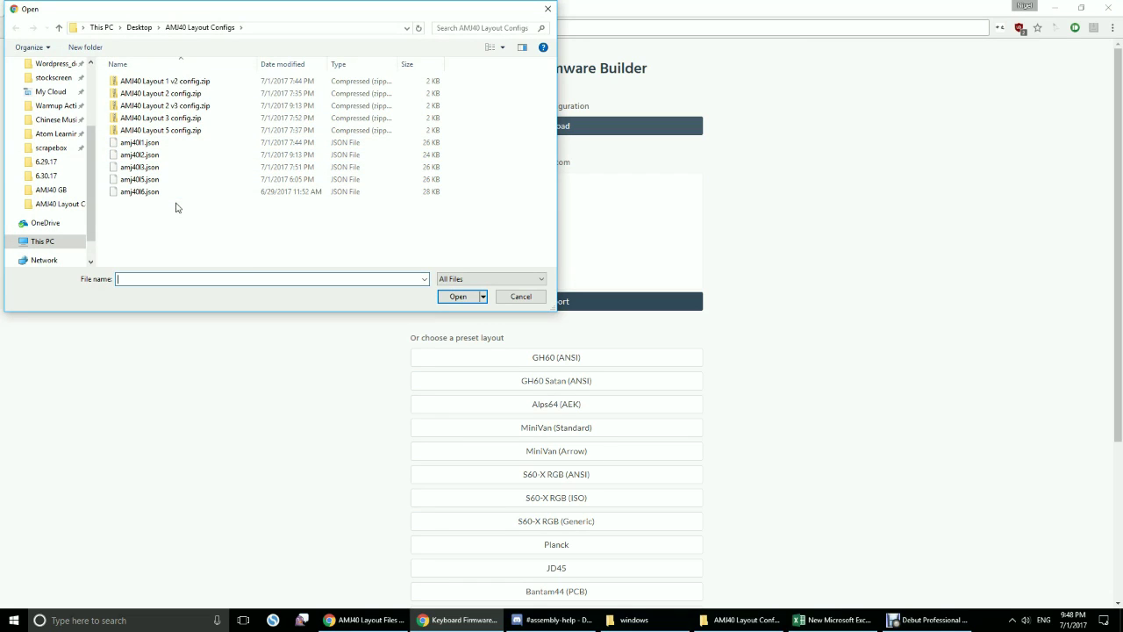
click(143, 145)
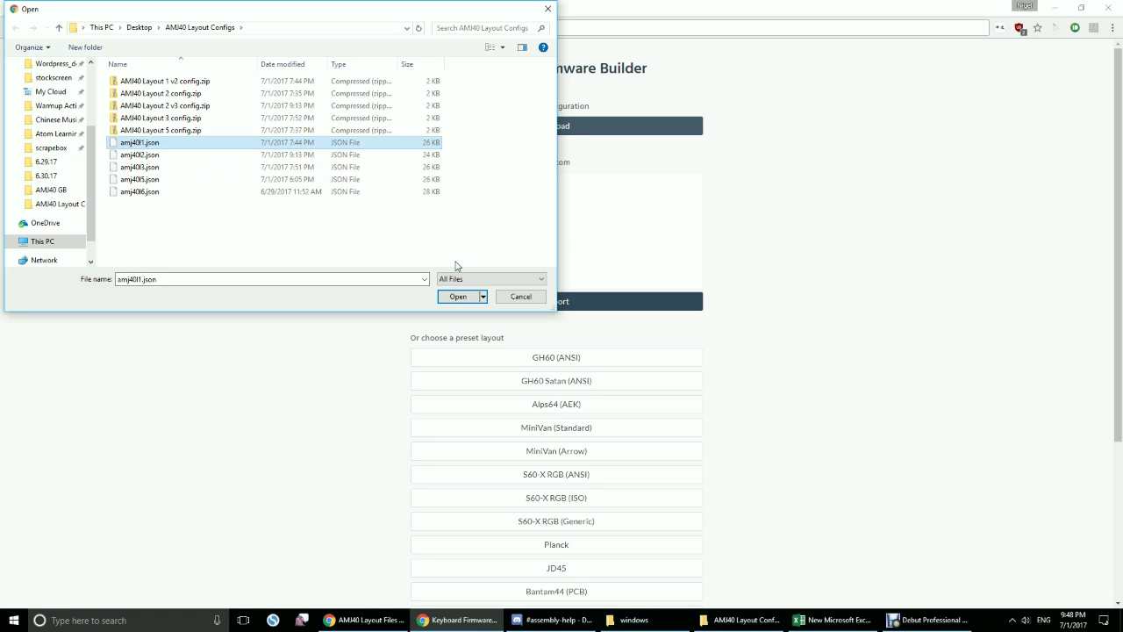
click(457, 296)
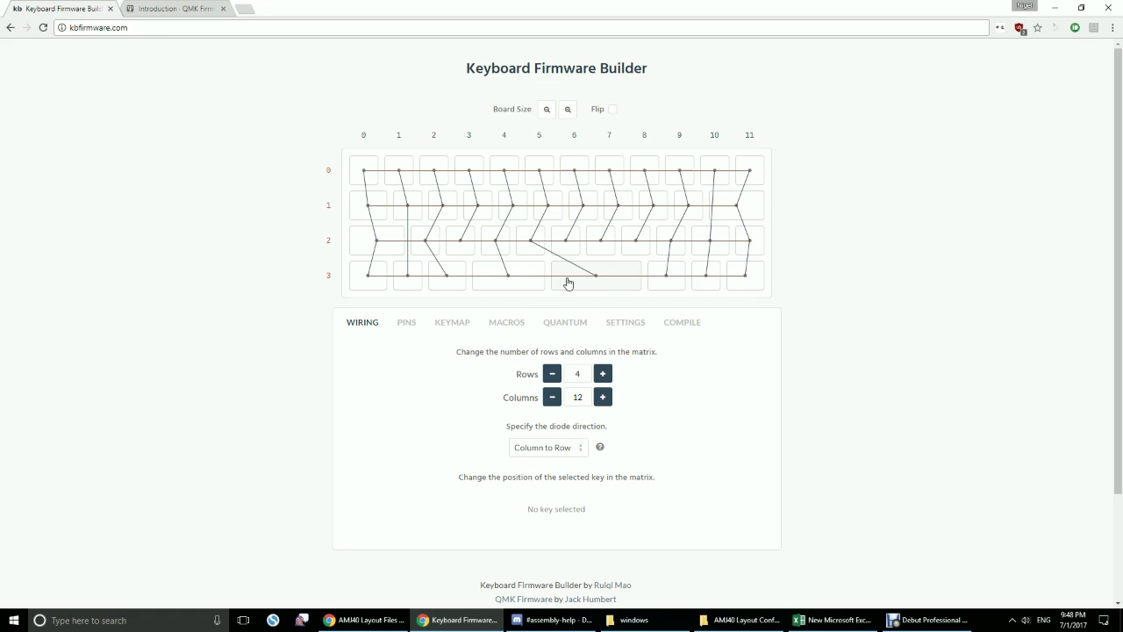
Step: Review the controller, row, column and LED pin assignments of the uploaded layout
click(403, 322)
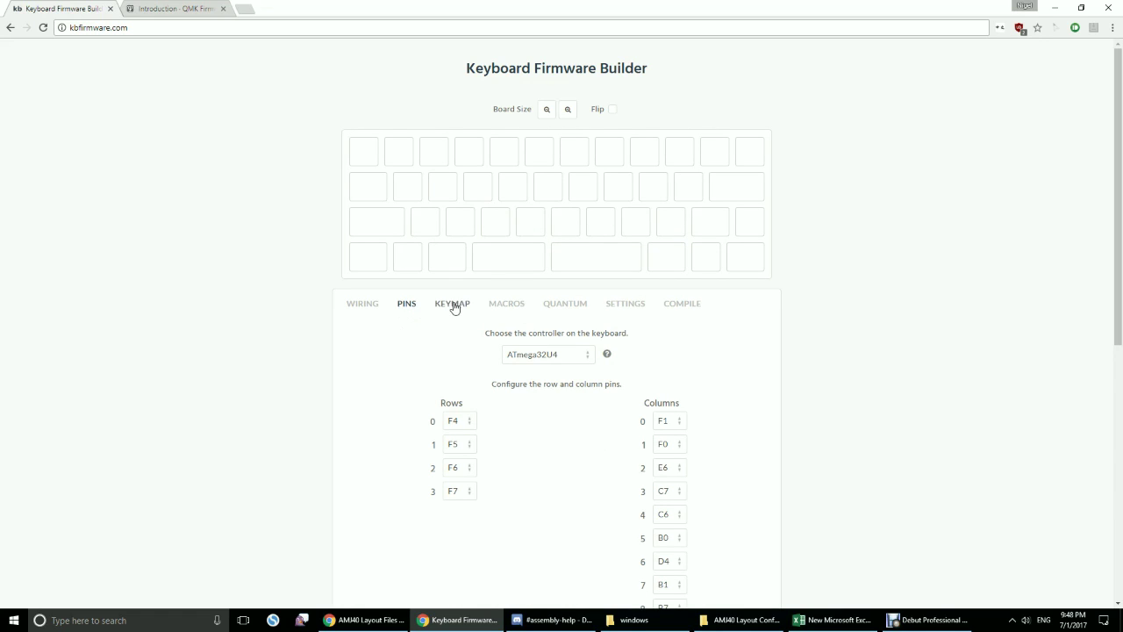
scroll(378, 383, down, 5)
scroll(552, 403, up, 1)
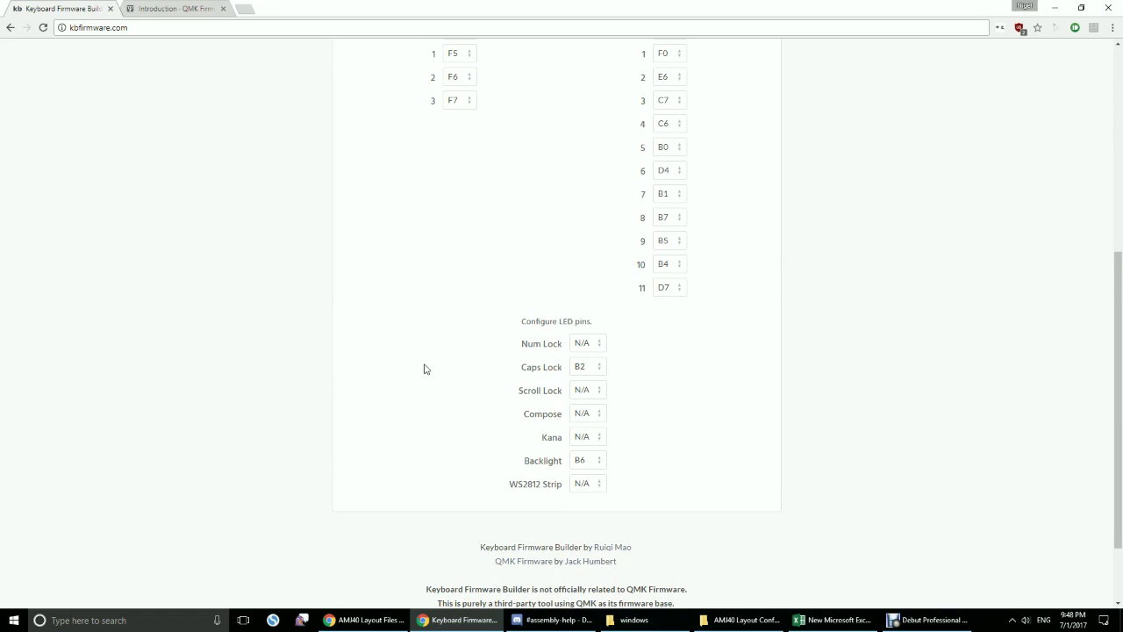
scroll(424, 369, up, 5)
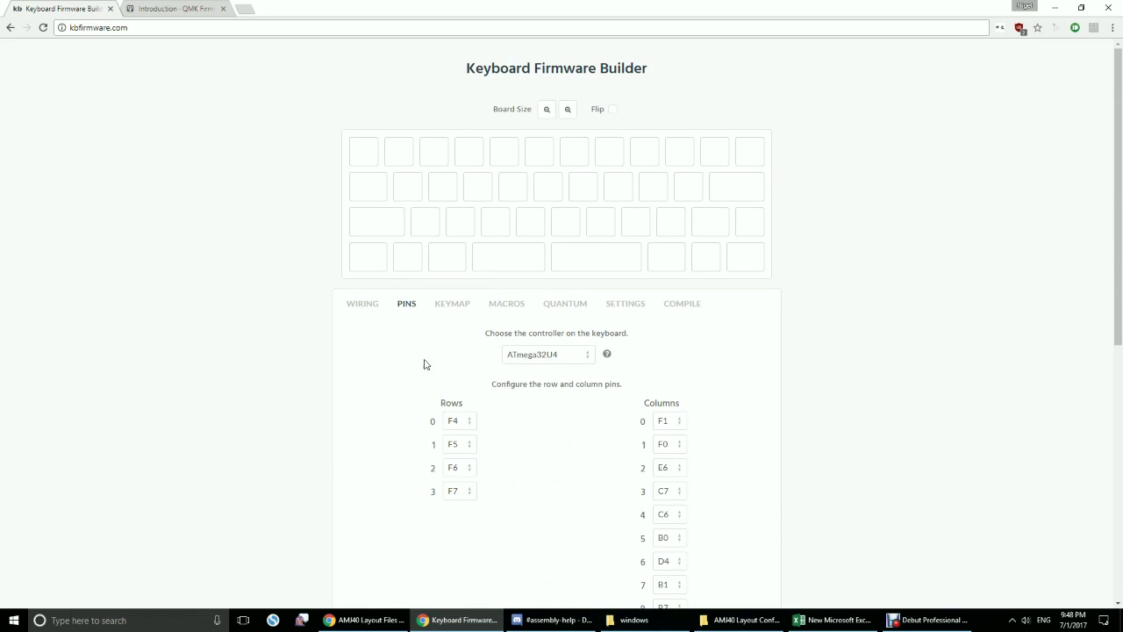
Step: Review the layout's keymap, macro, Quantum function and general settings sections
click(452, 304)
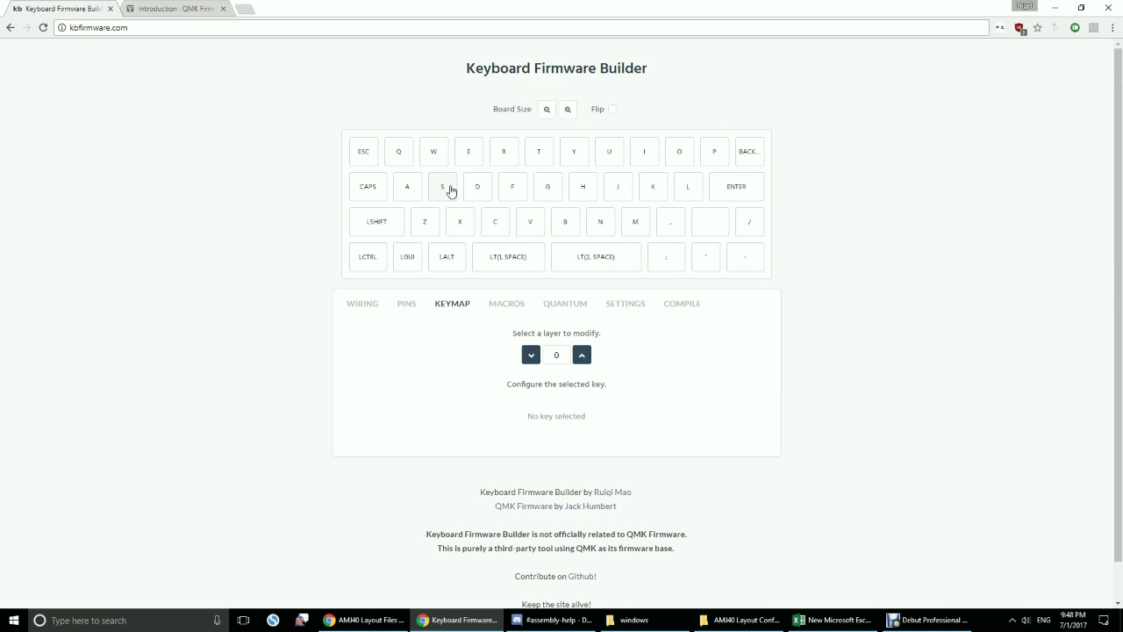
click(507, 307)
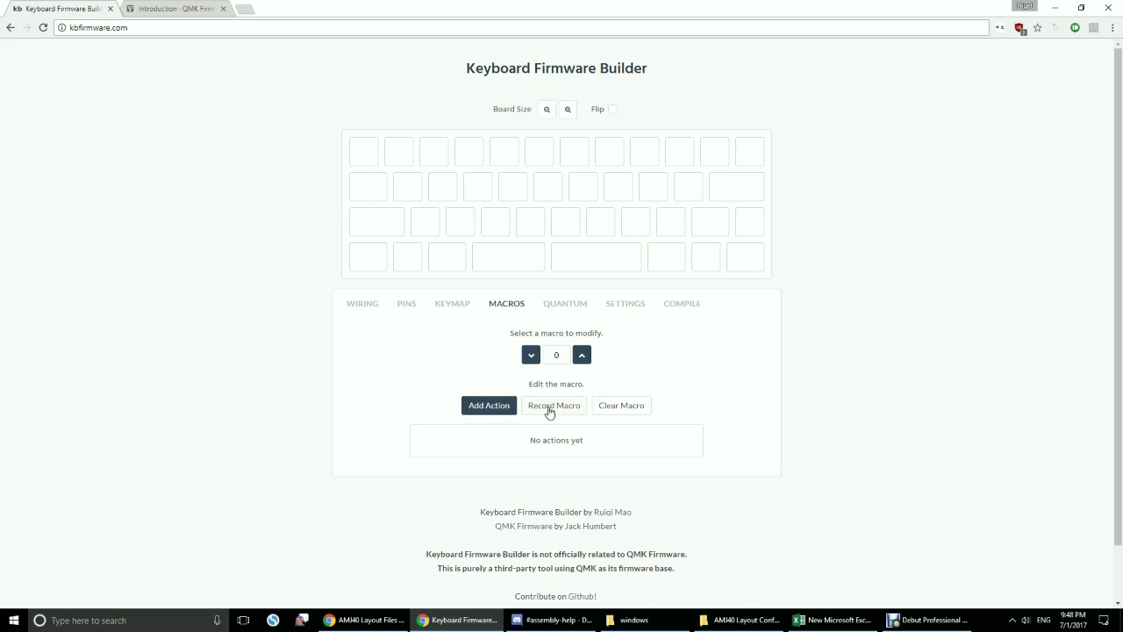
click(562, 305)
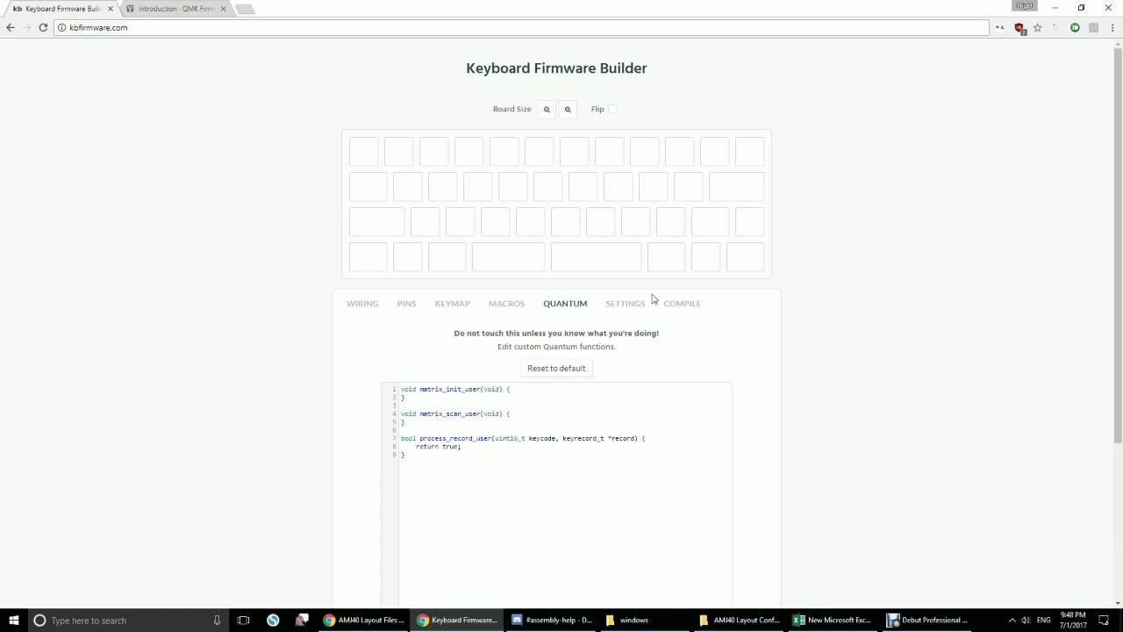
drag(550, 335, 667, 328)
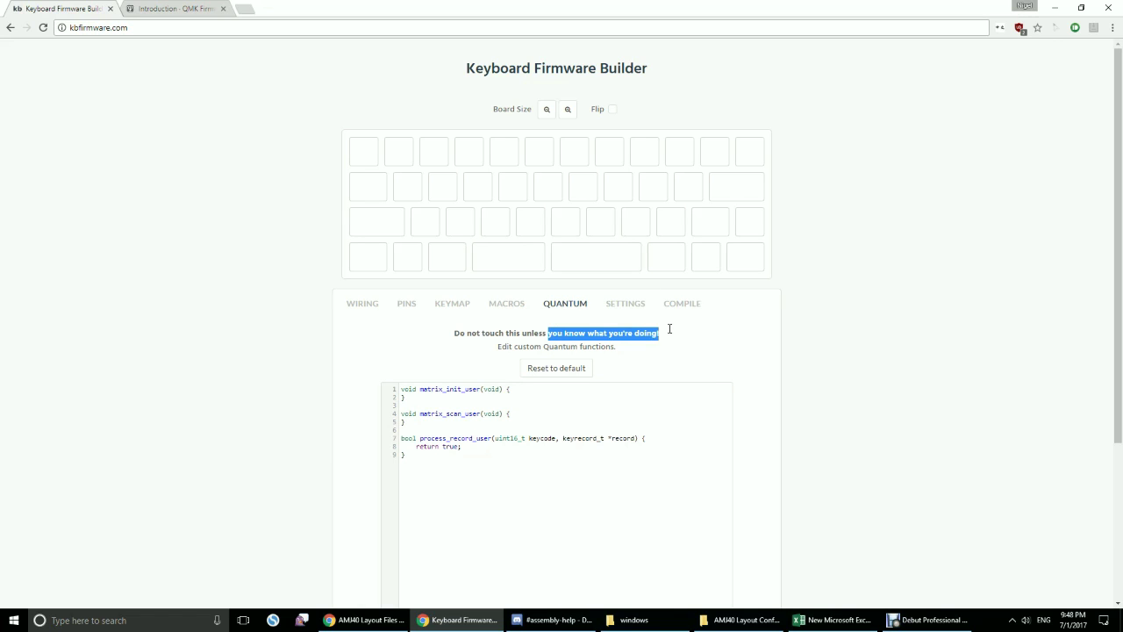
click(669, 343)
click(628, 304)
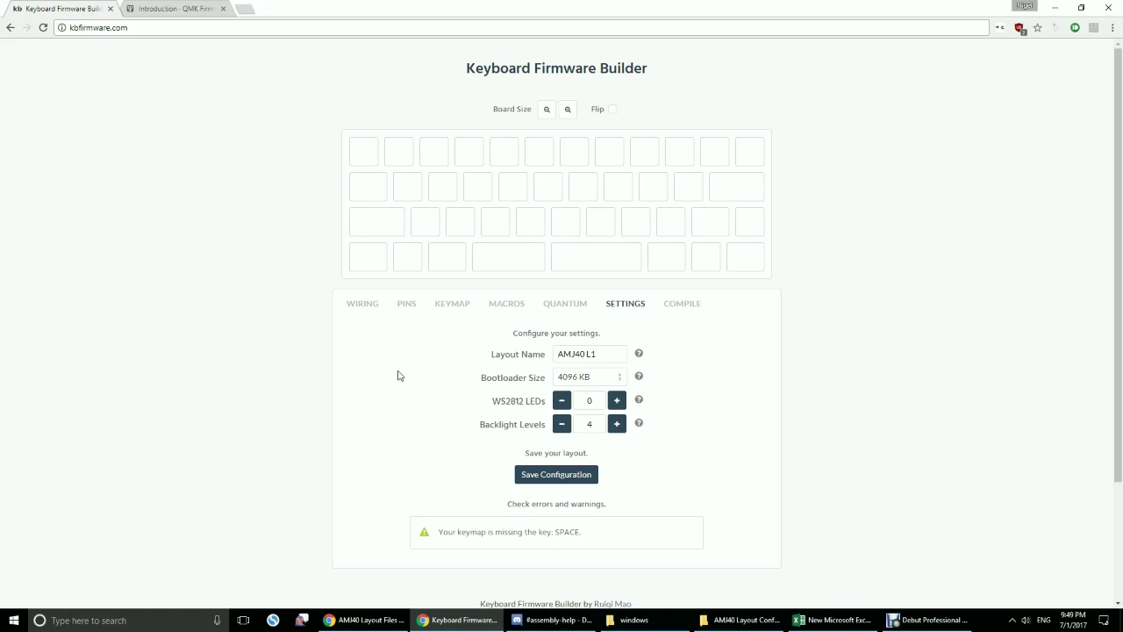
Step: In the layer 0 keymap, try remapping the Q key to G and to Left Shift
click(443, 305)
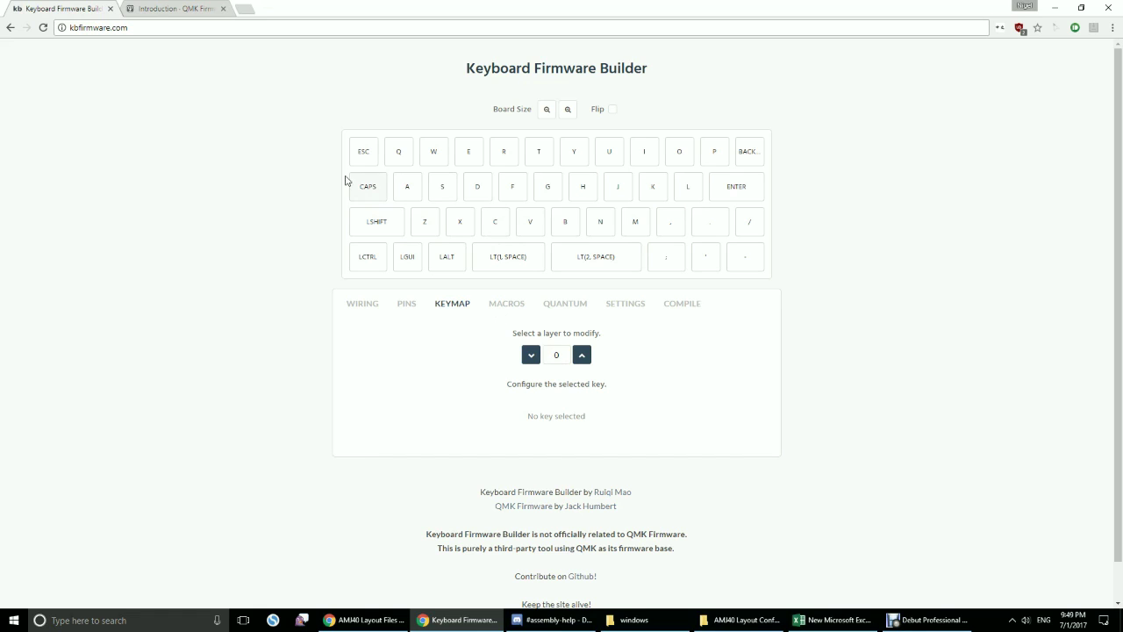
click(403, 159)
click(430, 157)
click(468, 155)
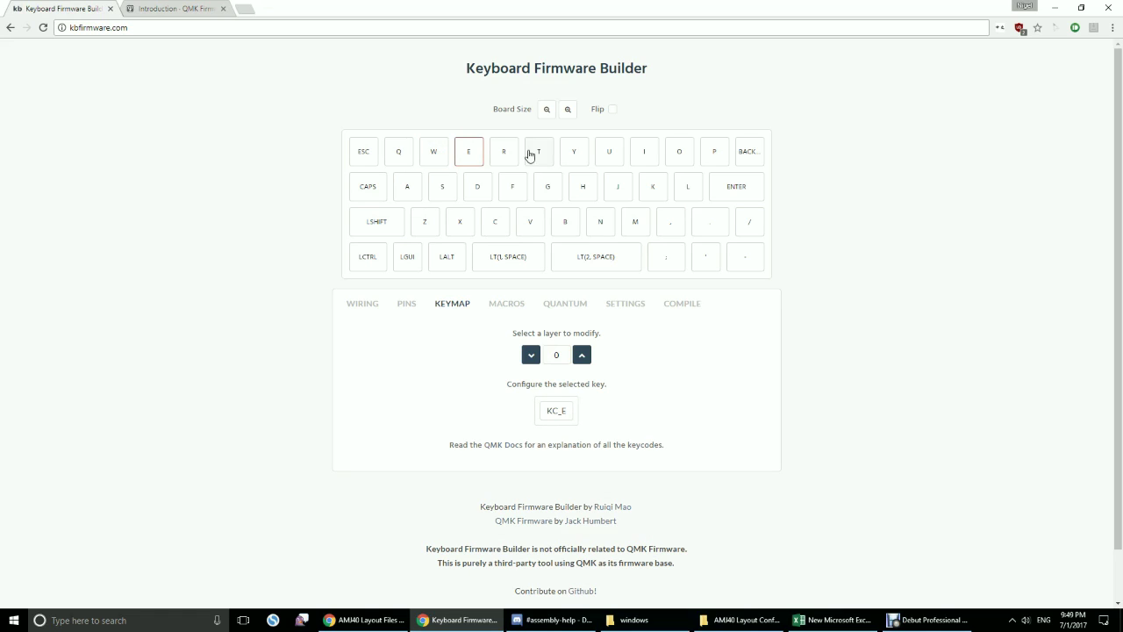
click(406, 160)
key(g)
click(400, 157)
key(shift)
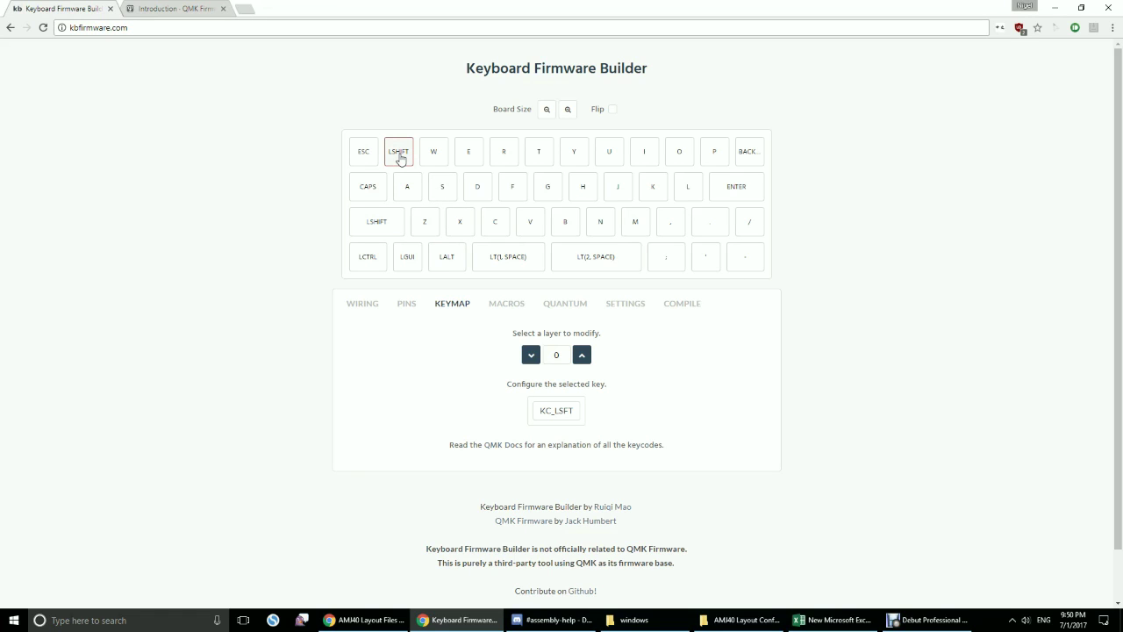
Step: Assign the exclamation mark keycode KC_EXLM from the secondary keycodes to the key beside ESC on layer 0
click(556, 412)
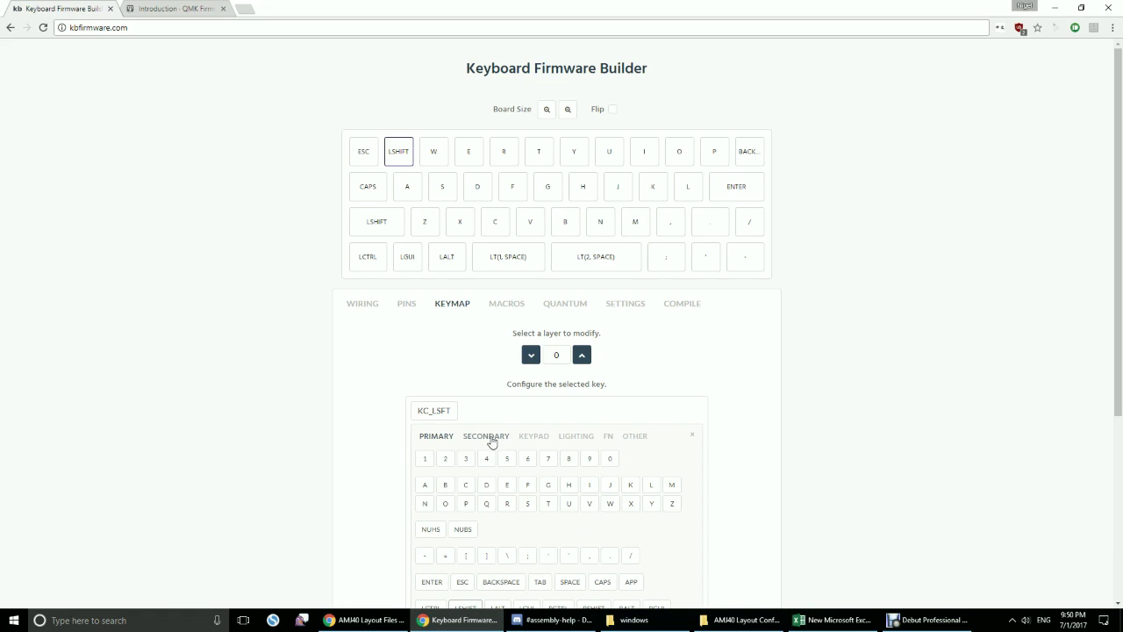
scroll(491, 434, down, 1)
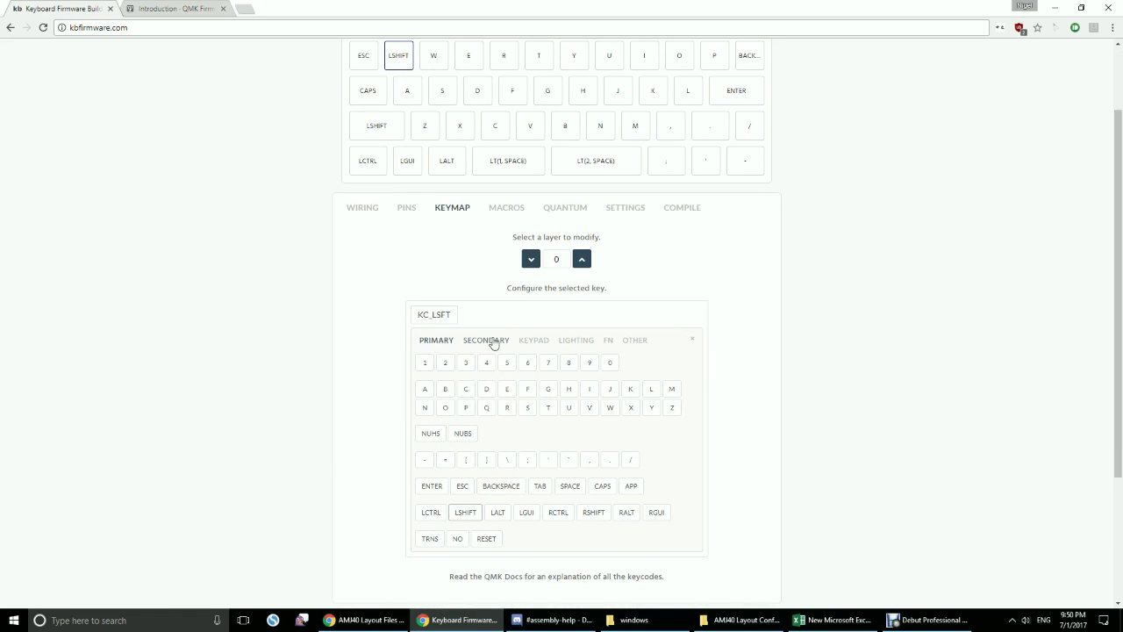
click(492, 342)
click(423, 364)
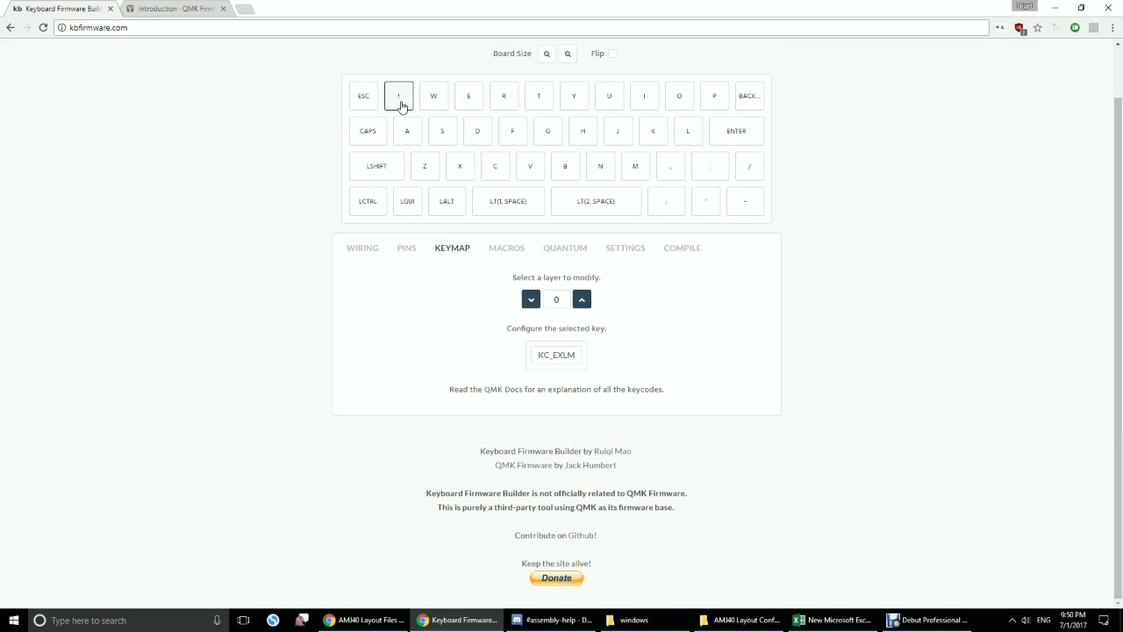
Step: Remap the W key to R and the E key to Y on layer 0
click(438, 104)
key(r)
click(461, 100)
key(y)
click(437, 101)
Step: Restore the three keys following ESC on layer 0 to Q, W and E
click(404, 100)
key(q)
click(434, 98)
key(w)
click(456, 101)
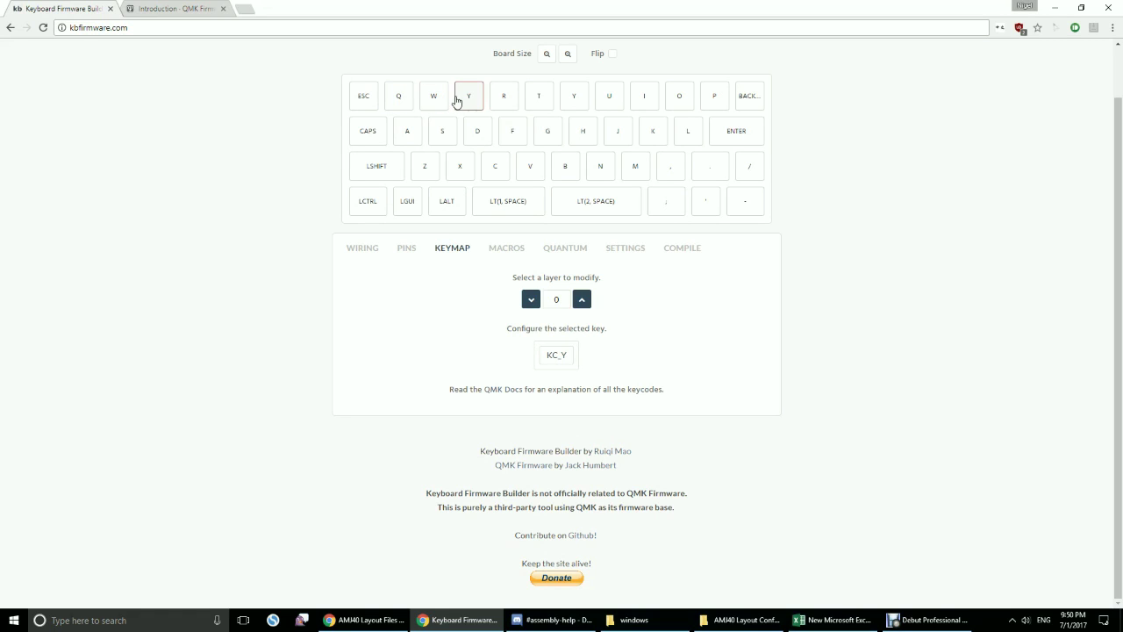
key(e)
Step: Compare the key assignments on keymap layers 0, 1 and 2, ending on layer 1
click(581, 301)
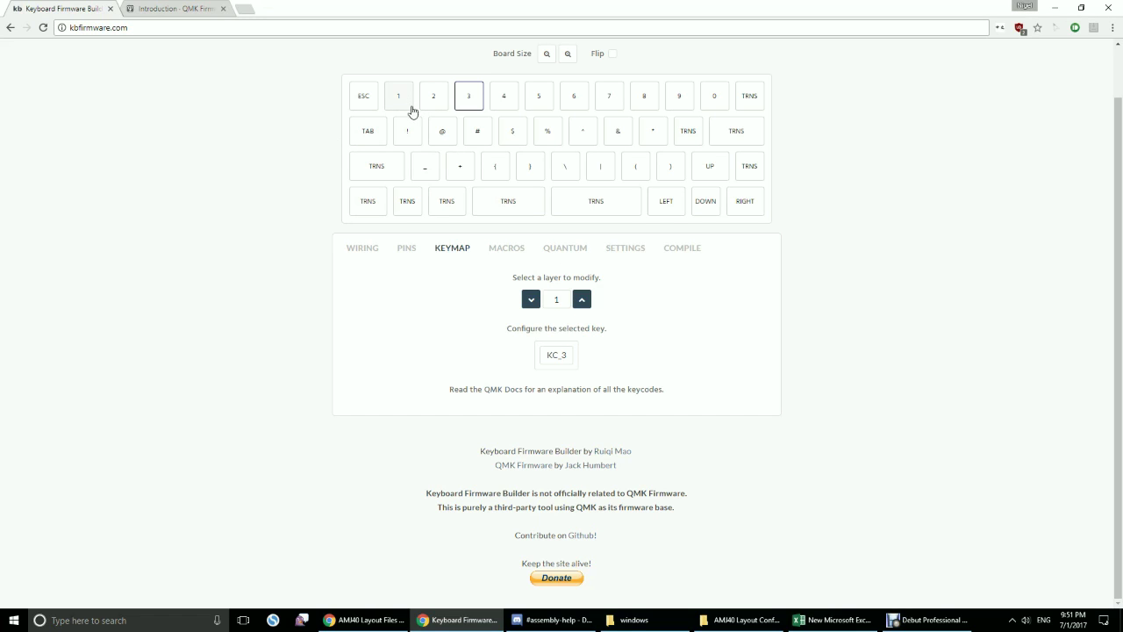
click(531, 299)
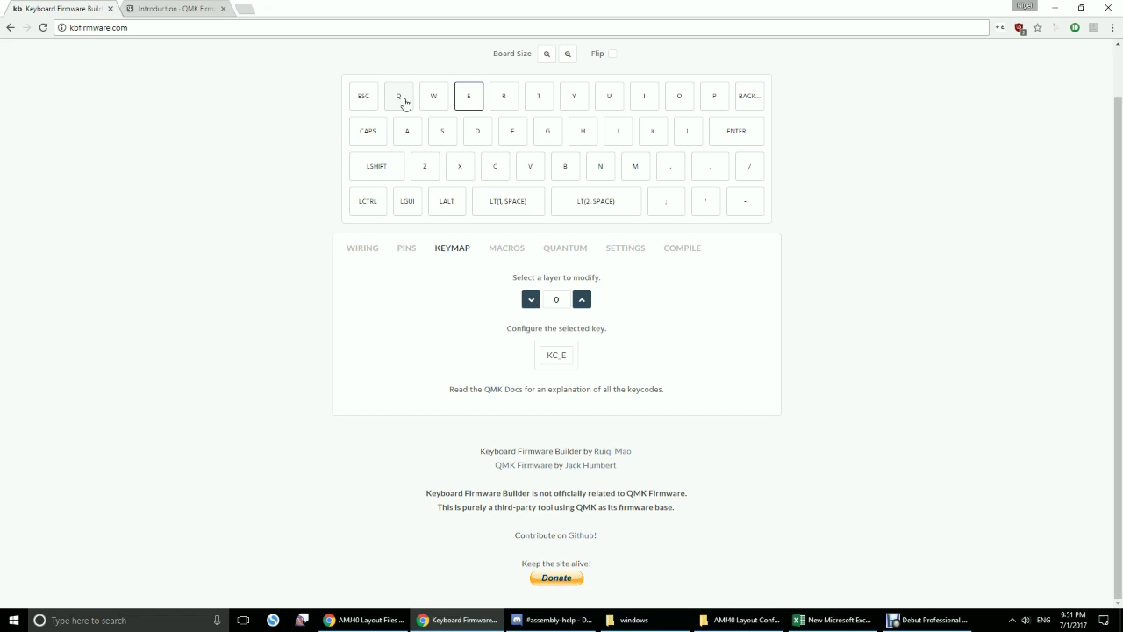
click(579, 301)
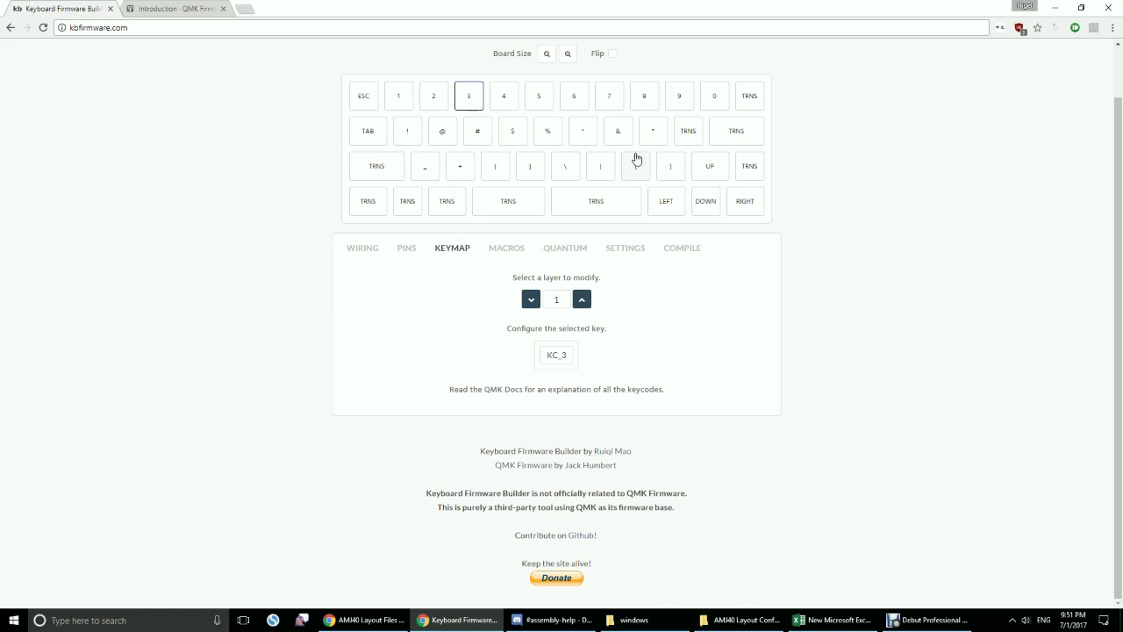
click(530, 299)
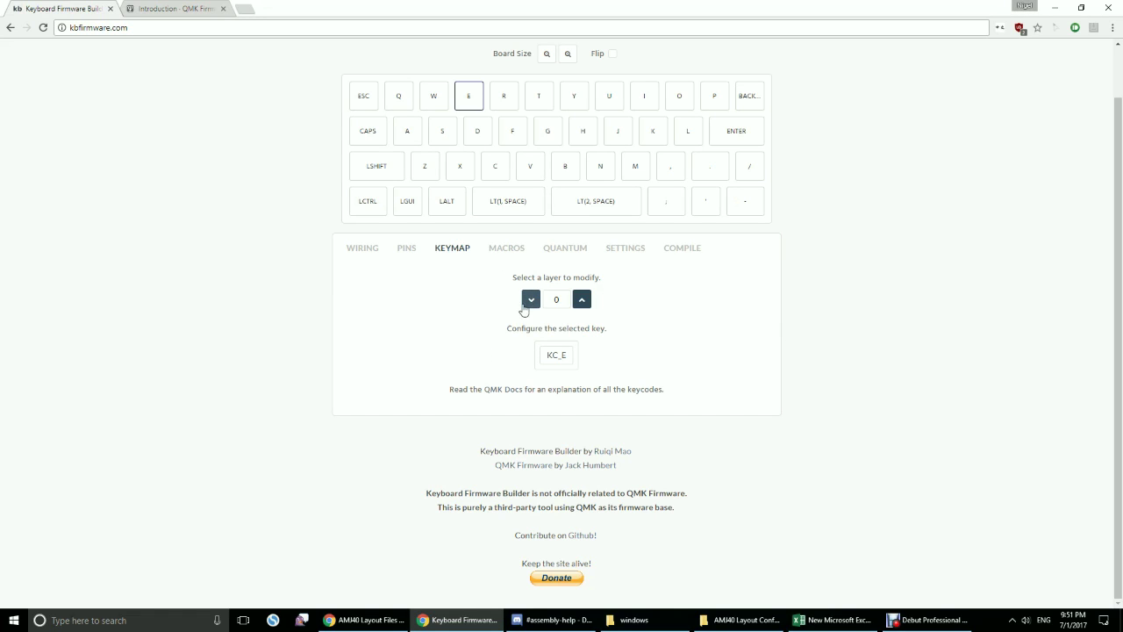
click(582, 301)
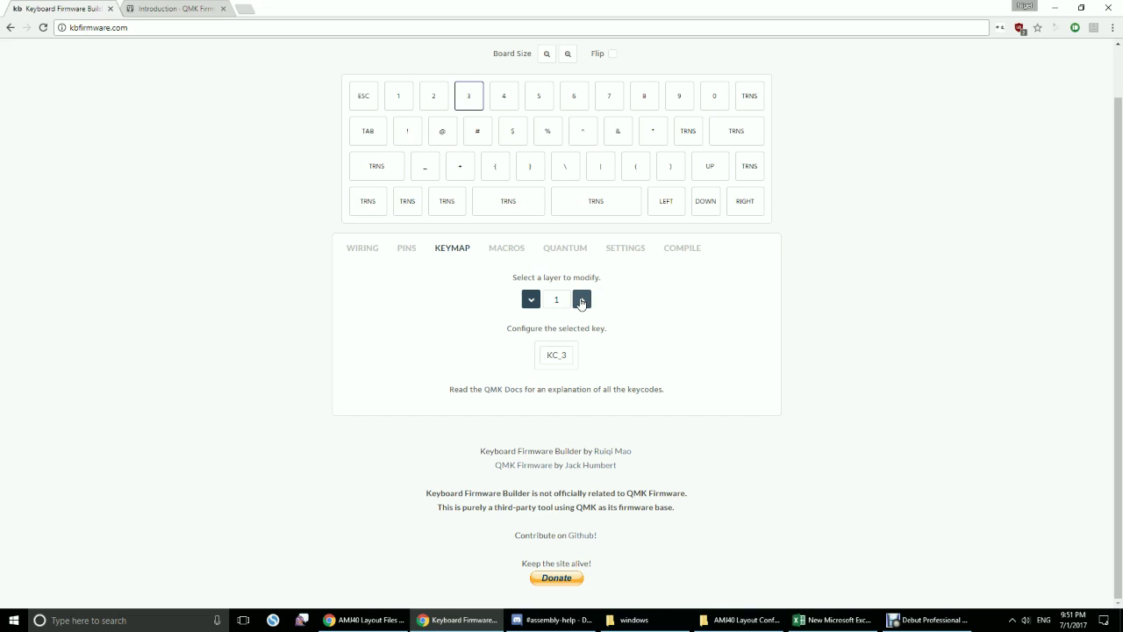
click(580, 300)
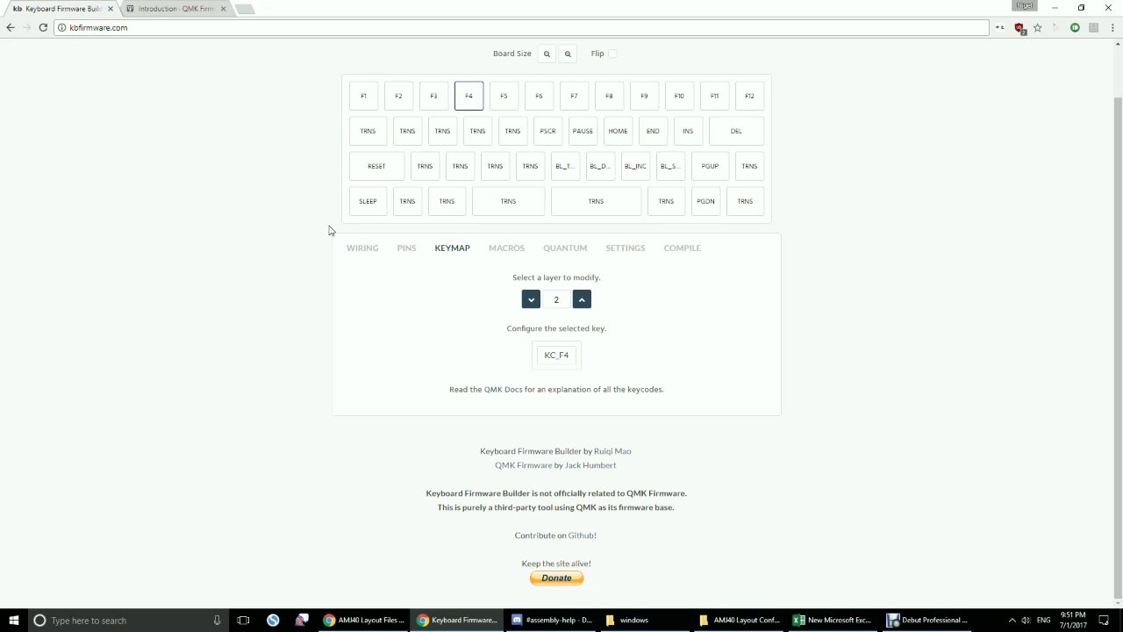
click(531, 301)
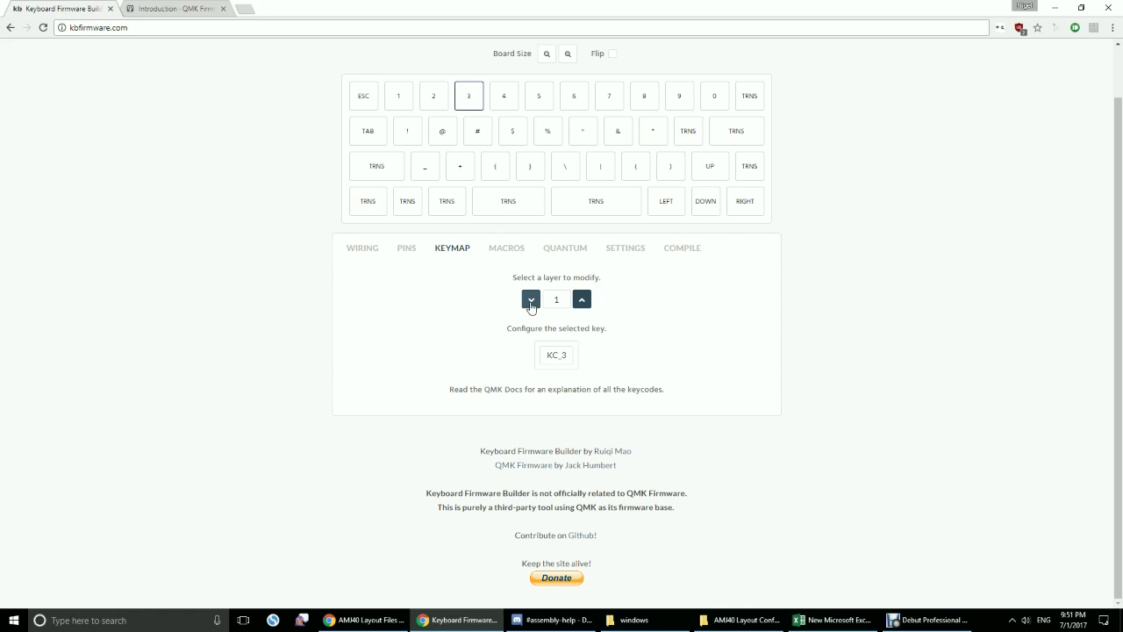
Step: Return the keymap to layer 0 and read the MO(layer) description on the QMK documentation's Layer switching page
click(531, 301)
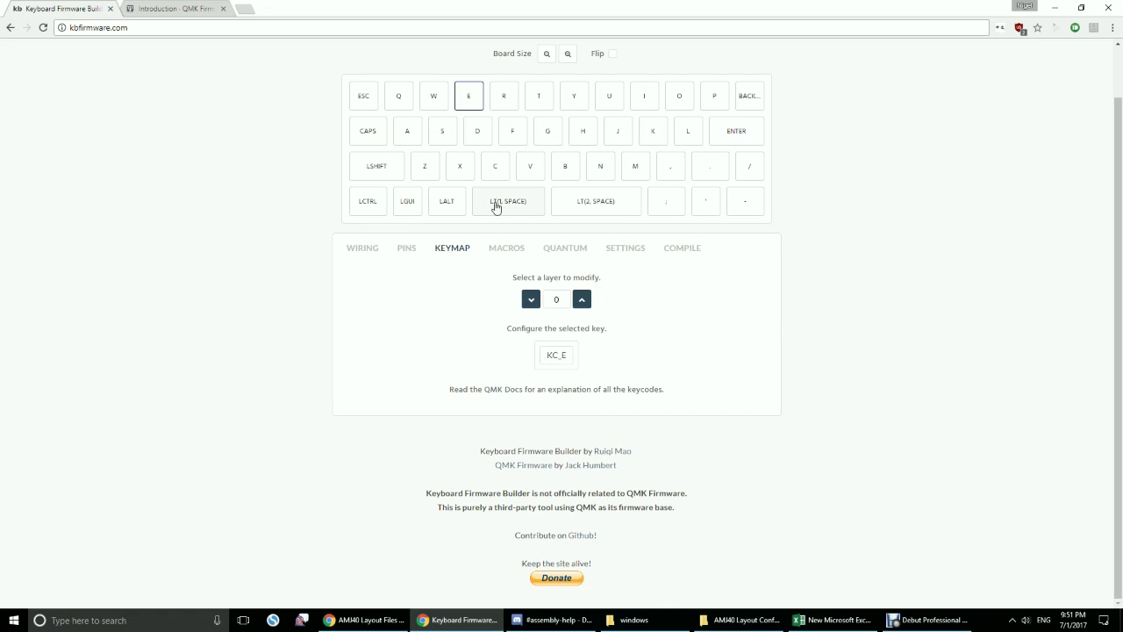
click(178, 10)
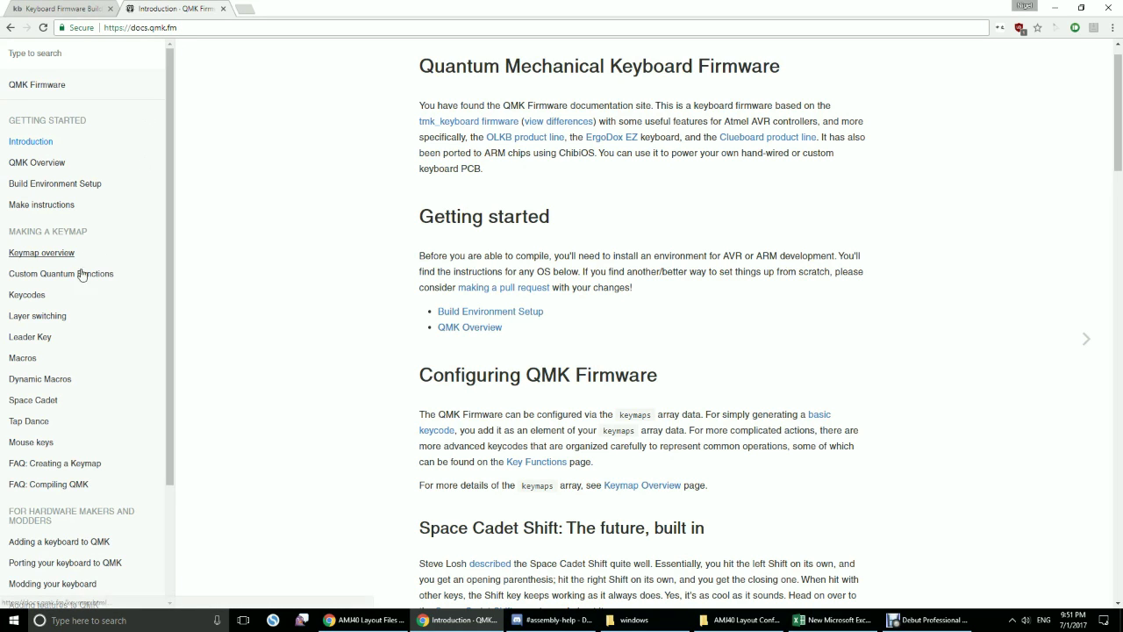
click(41, 318)
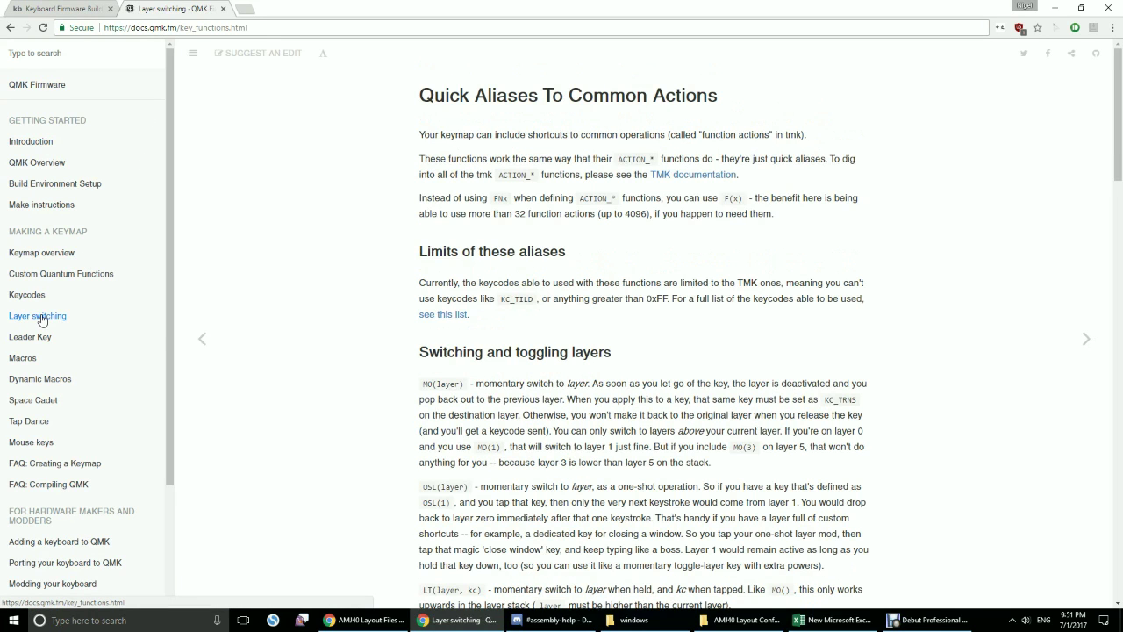
scroll(345, 341, down, 1)
scroll(345, 340, down, 1)
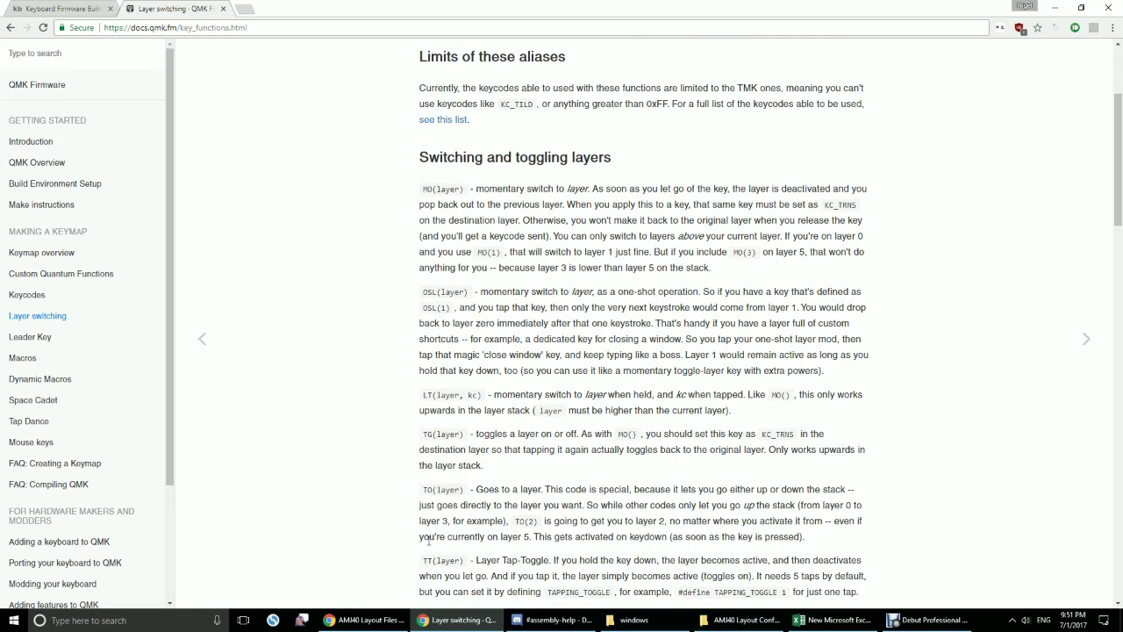
scroll(457, 351, down, 1)
scroll(450, 342, up, 1)
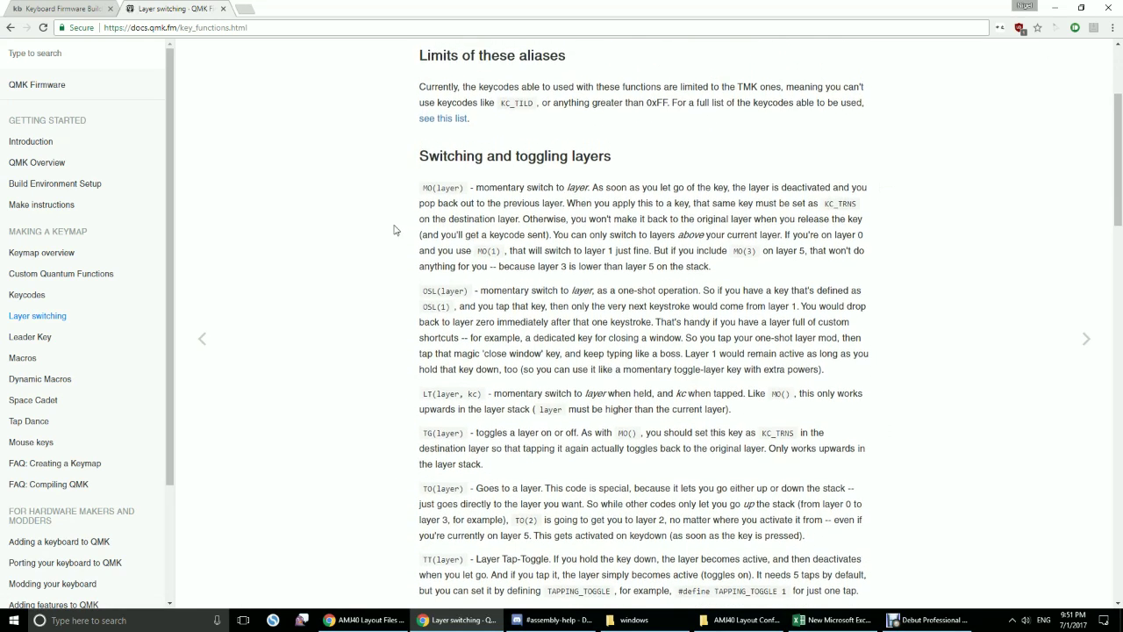
drag(418, 188, 868, 188)
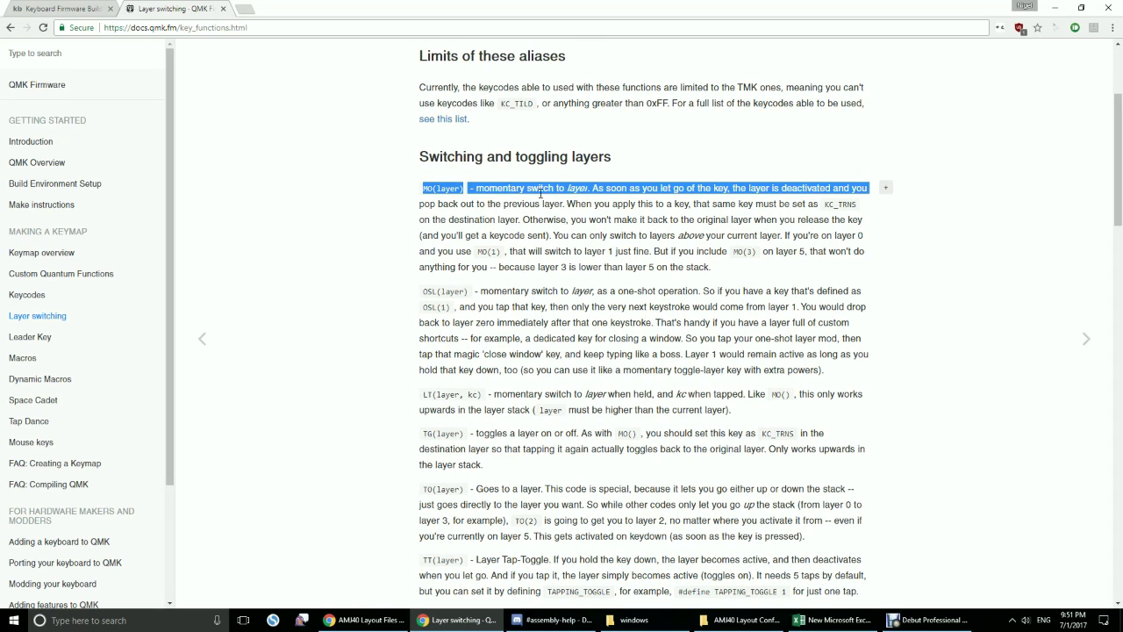
click(476, 190)
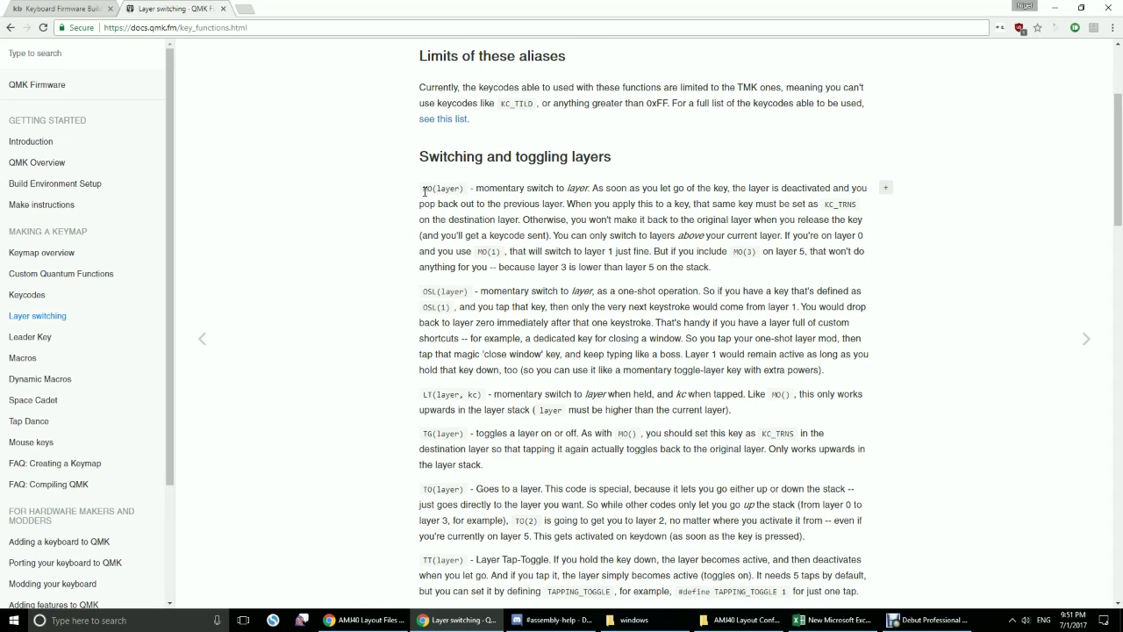
drag(425, 189, 433, 191)
click(434, 208)
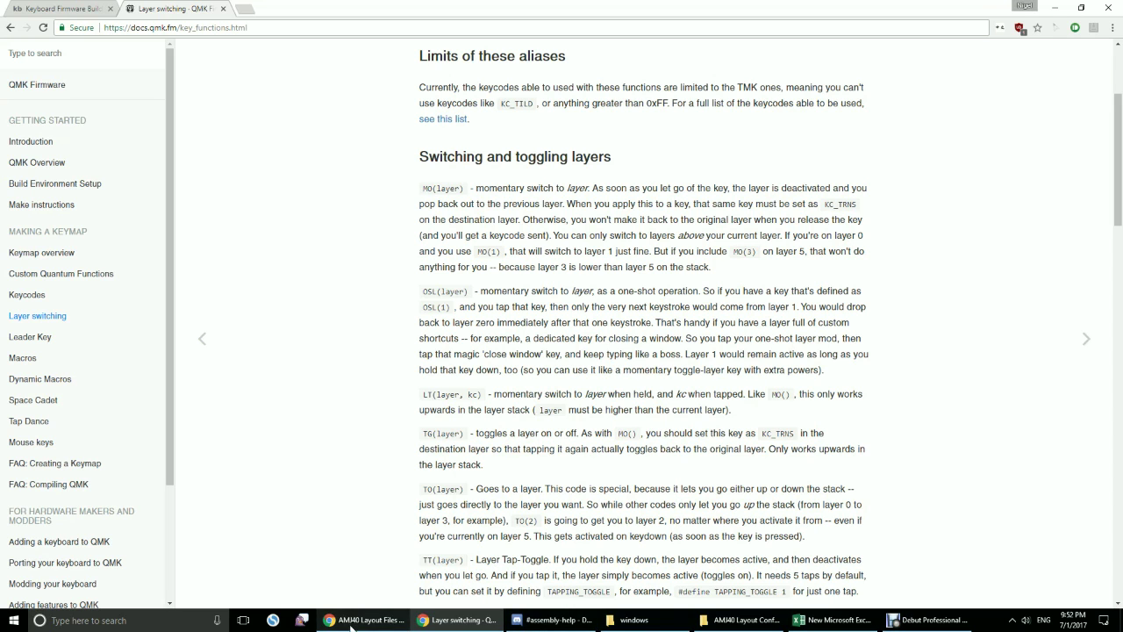
click(382, 619)
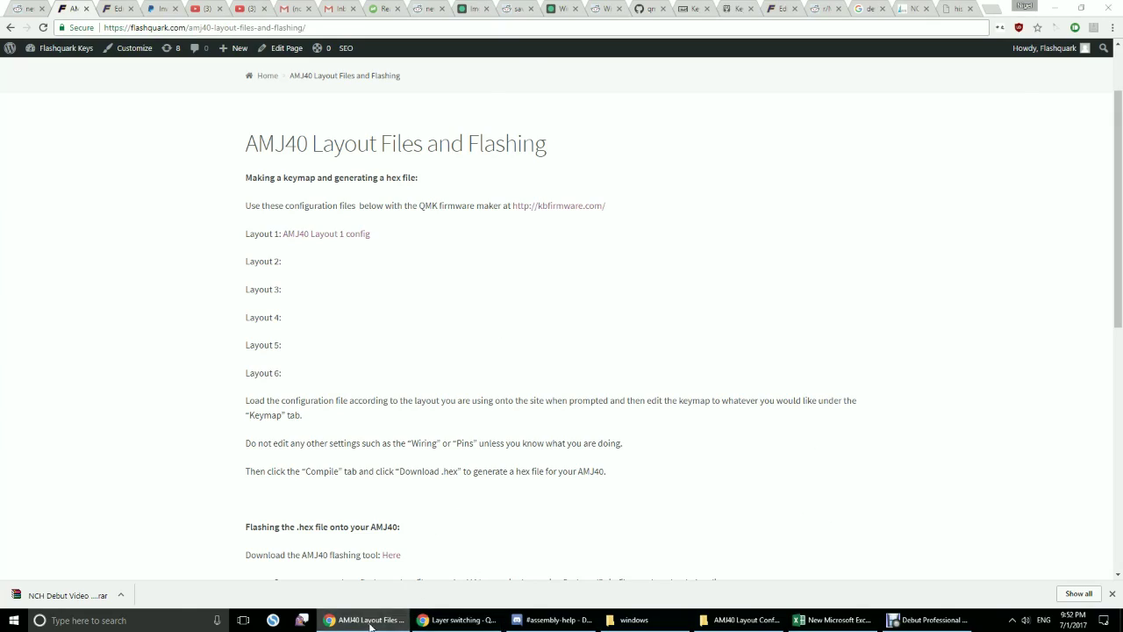
click(437, 619)
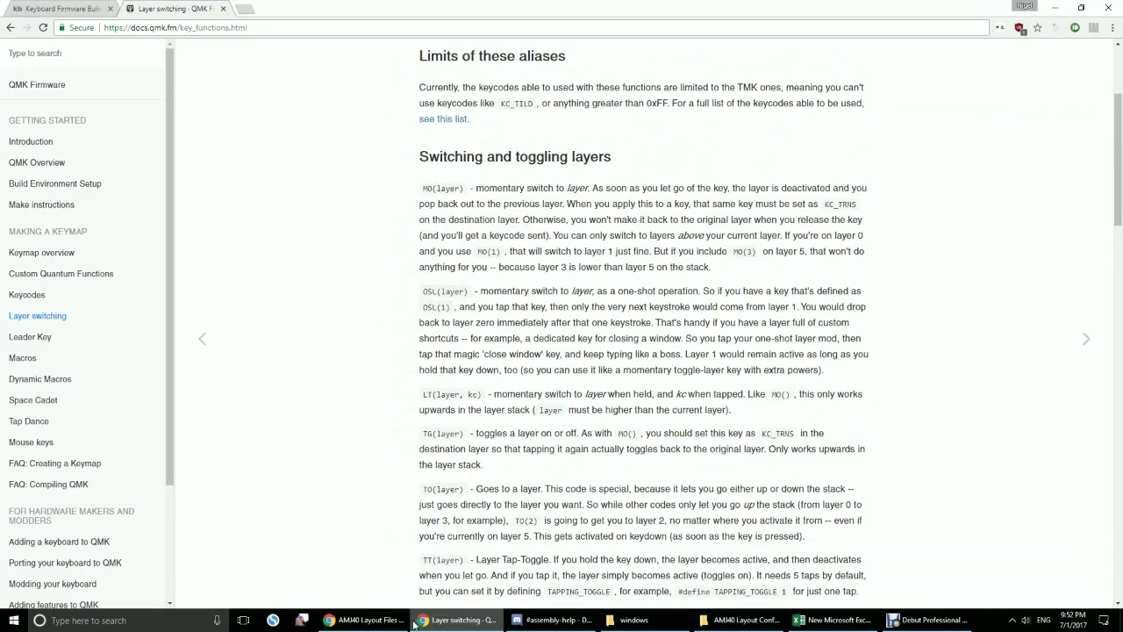
click(373, 621)
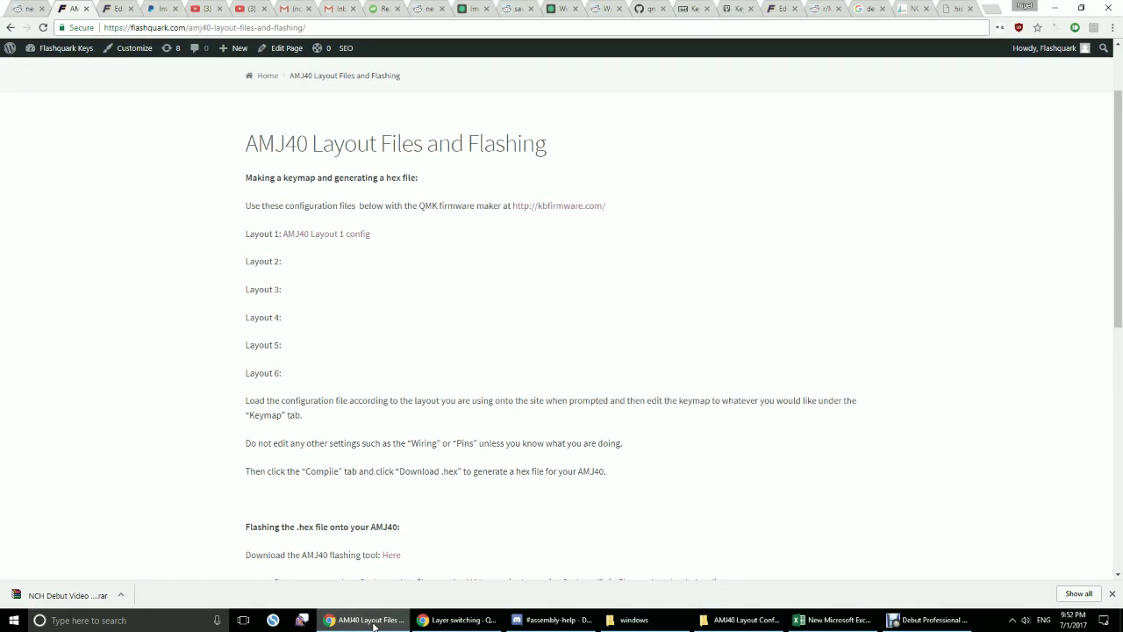
click(434, 621)
click(433, 623)
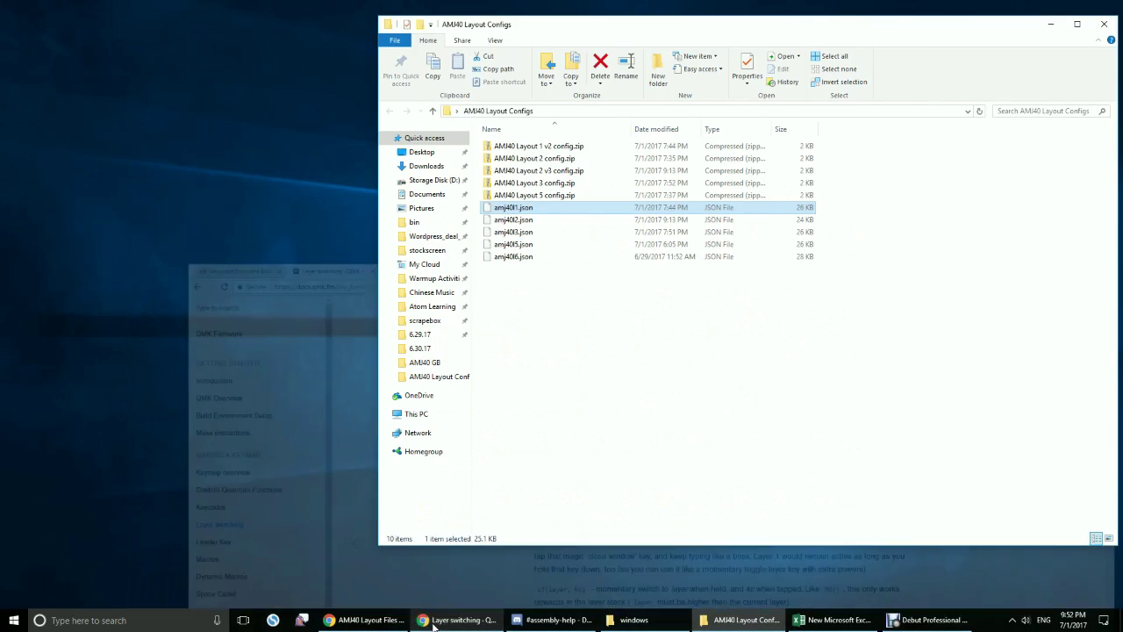
click(433, 623)
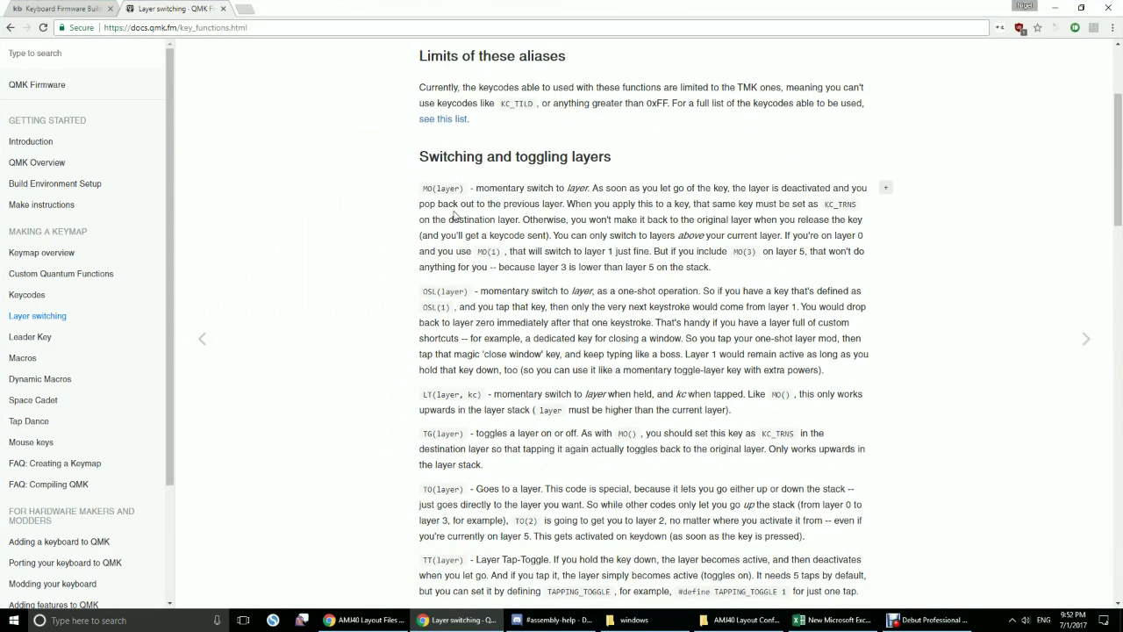
Step: Assign the momentary layer function MO with layer 1 to the semicolon key on layer 0 in Keyboard Firmware Builder
click(48, 7)
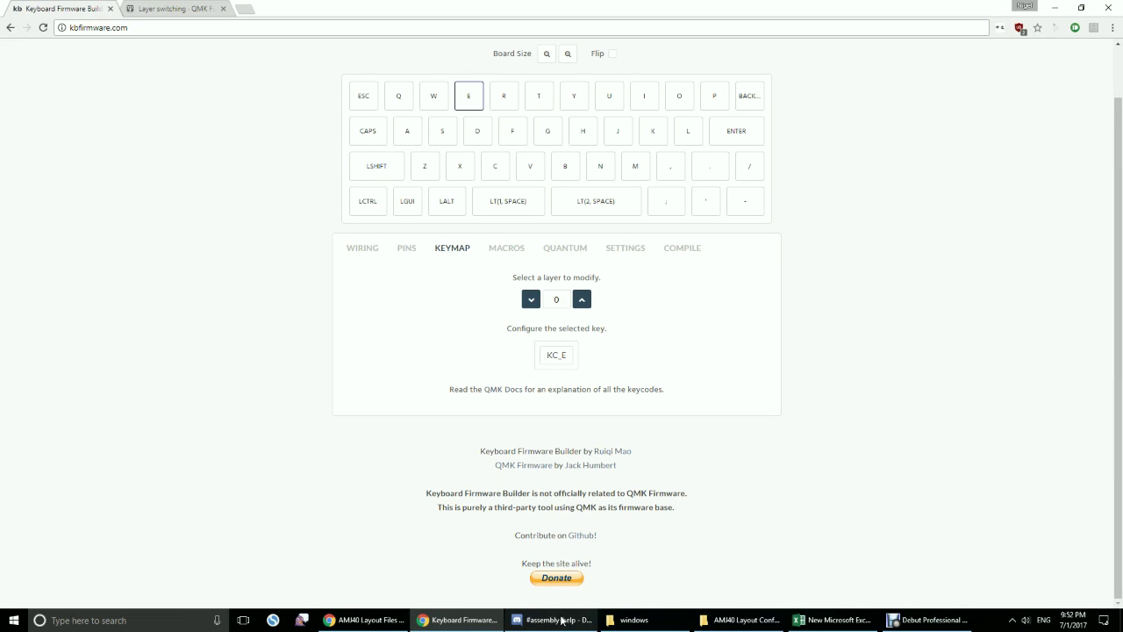
click(666, 207)
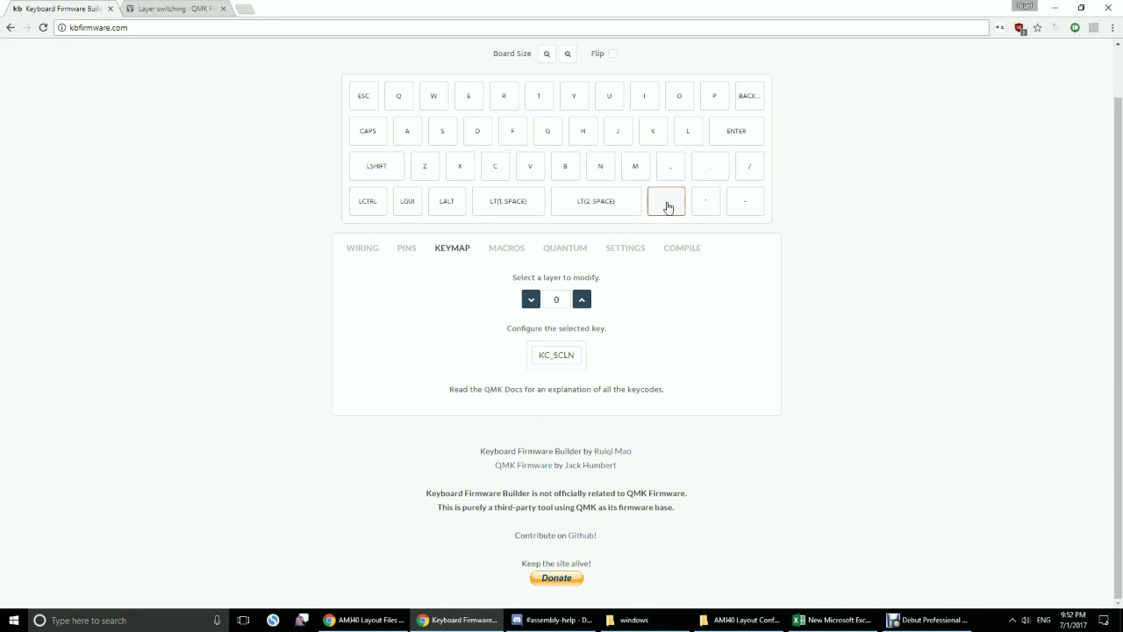
click(546, 360)
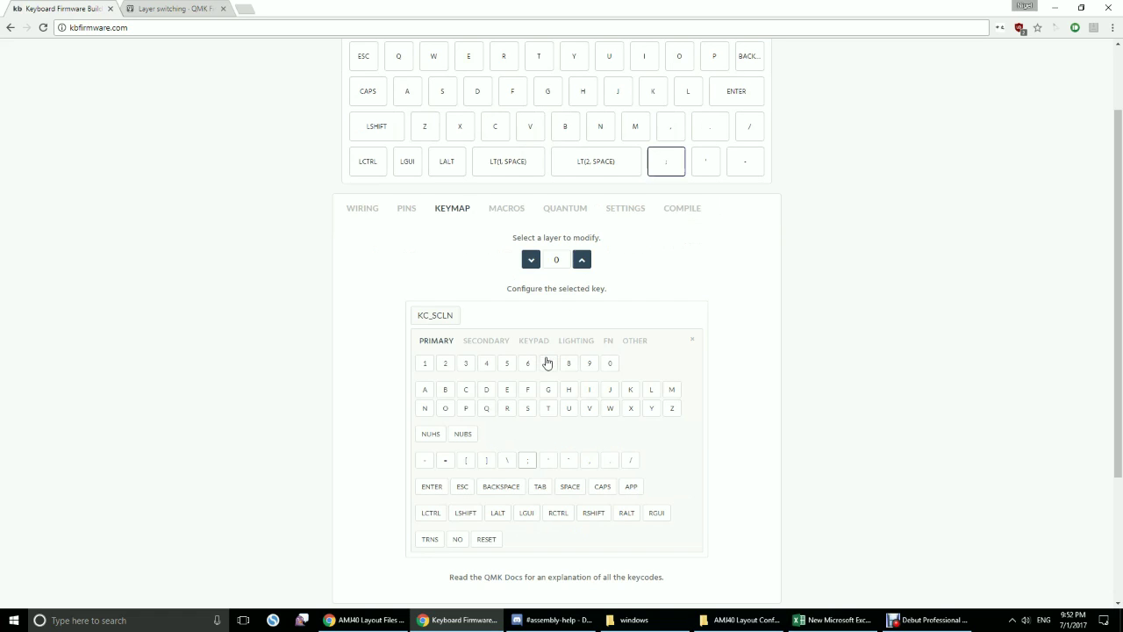
click(605, 342)
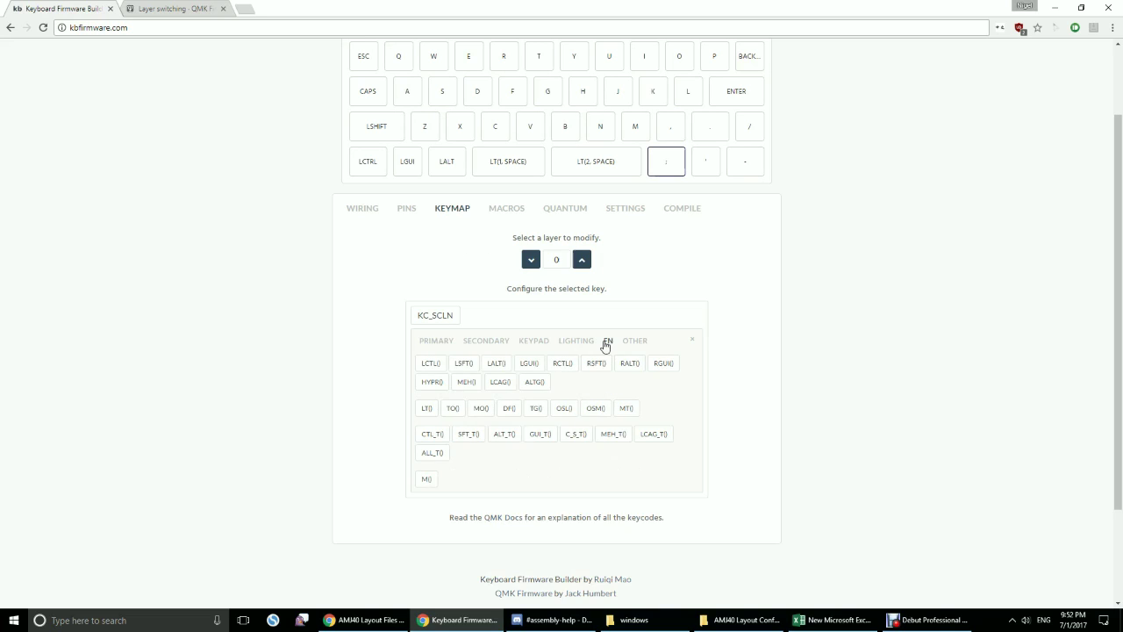
click(481, 408)
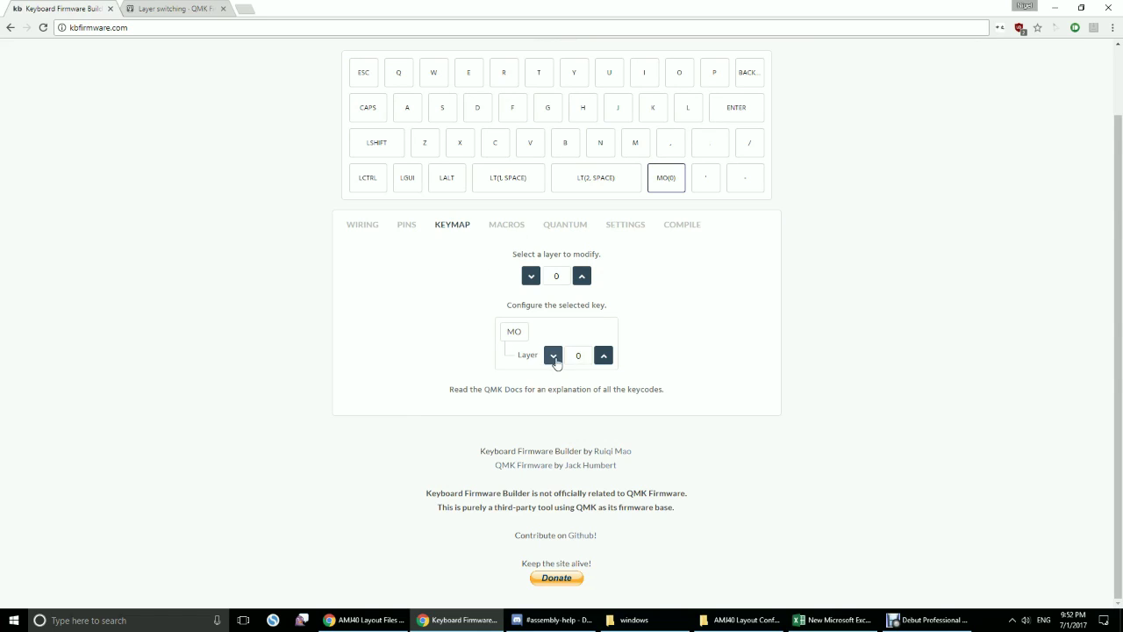
click(603, 356)
Step: Check the layer 1 assignments, return to layer 0, and review the layer-switching functions in the QMK documentation
click(582, 277)
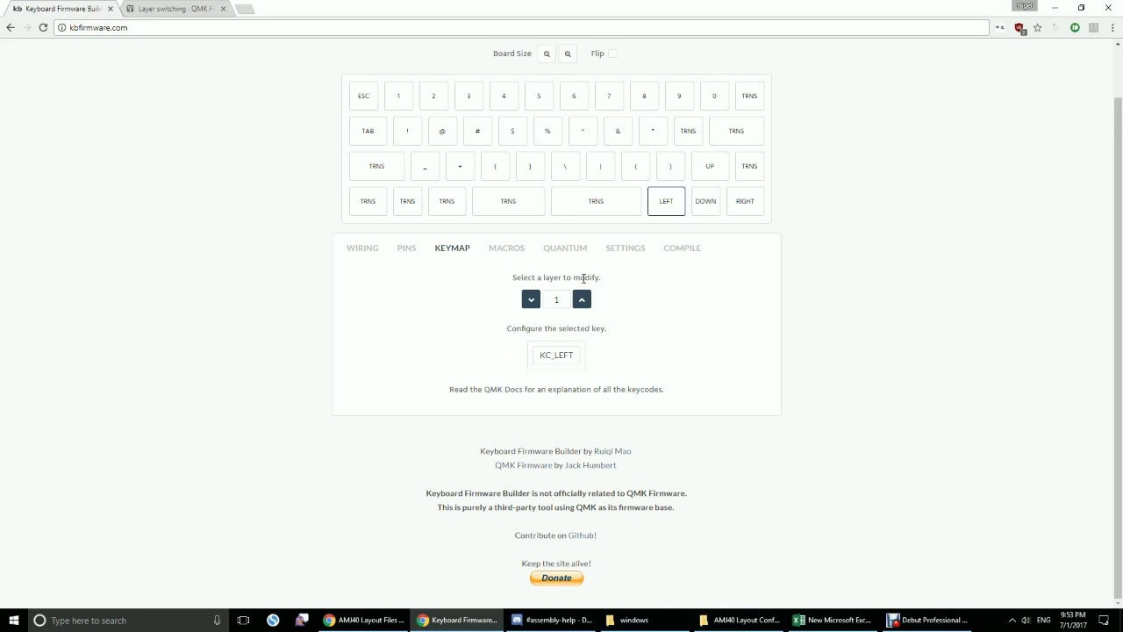
click(530, 300)
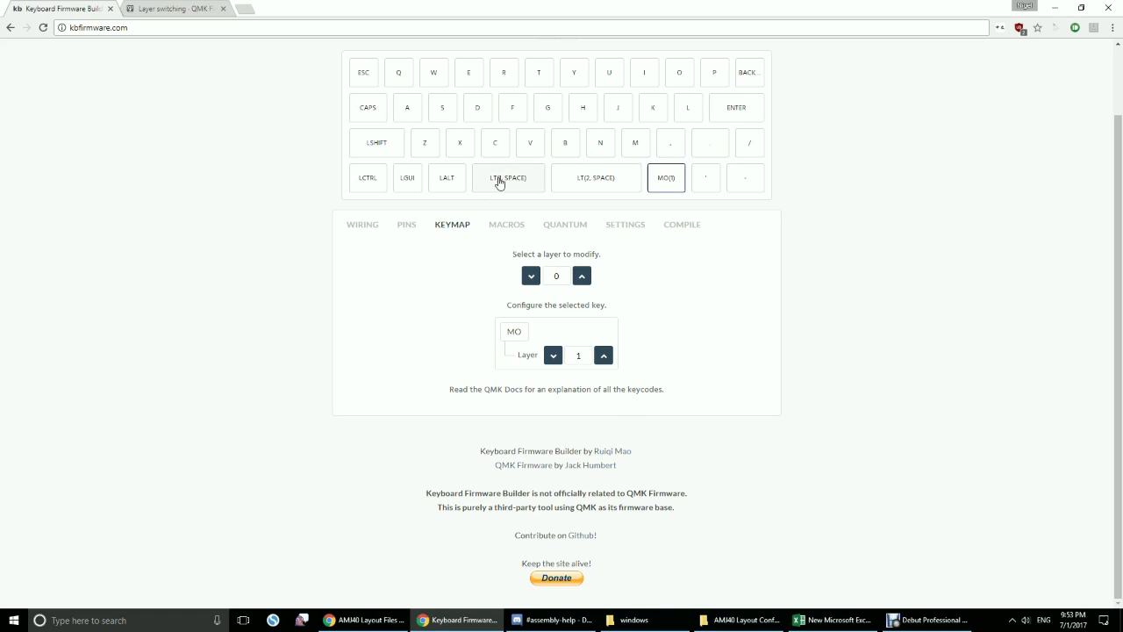
click(176, 9)
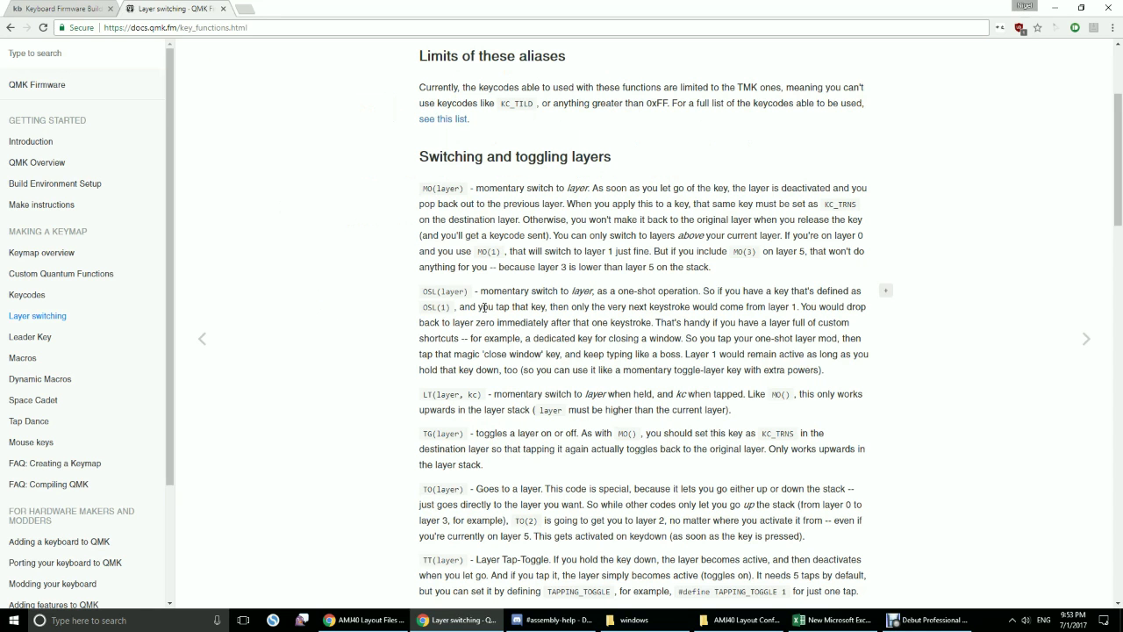
scroll(463, 337, down, 1)
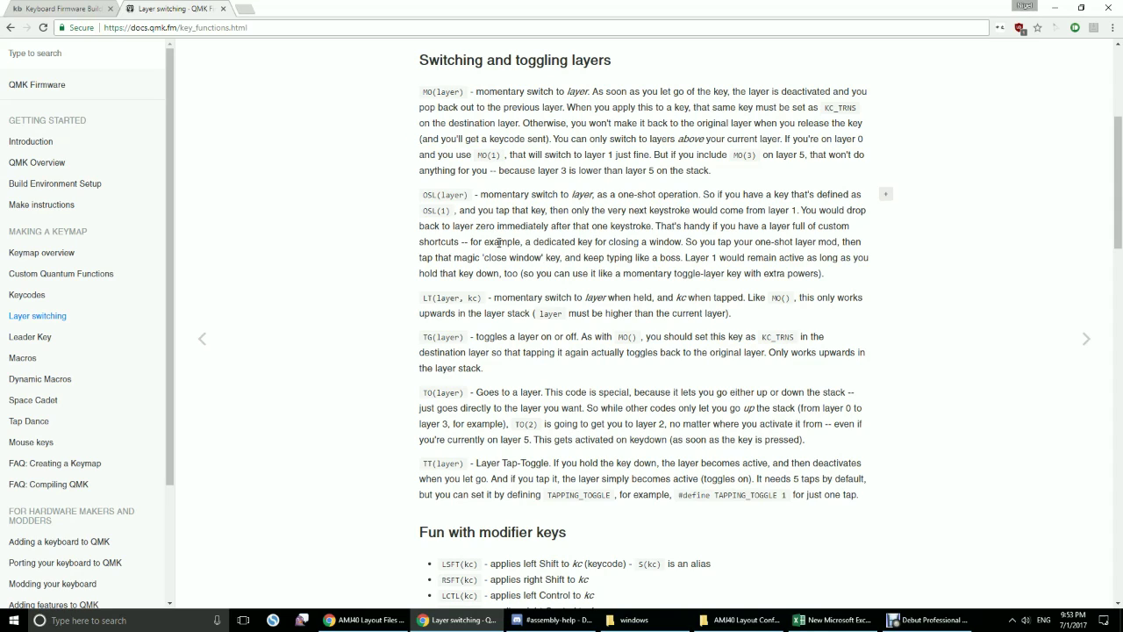
Step: Compare the key assignments on layers 0, 1 and 2 in Keyboard Firmware Builder, ending on layer 0
click(77, 8)
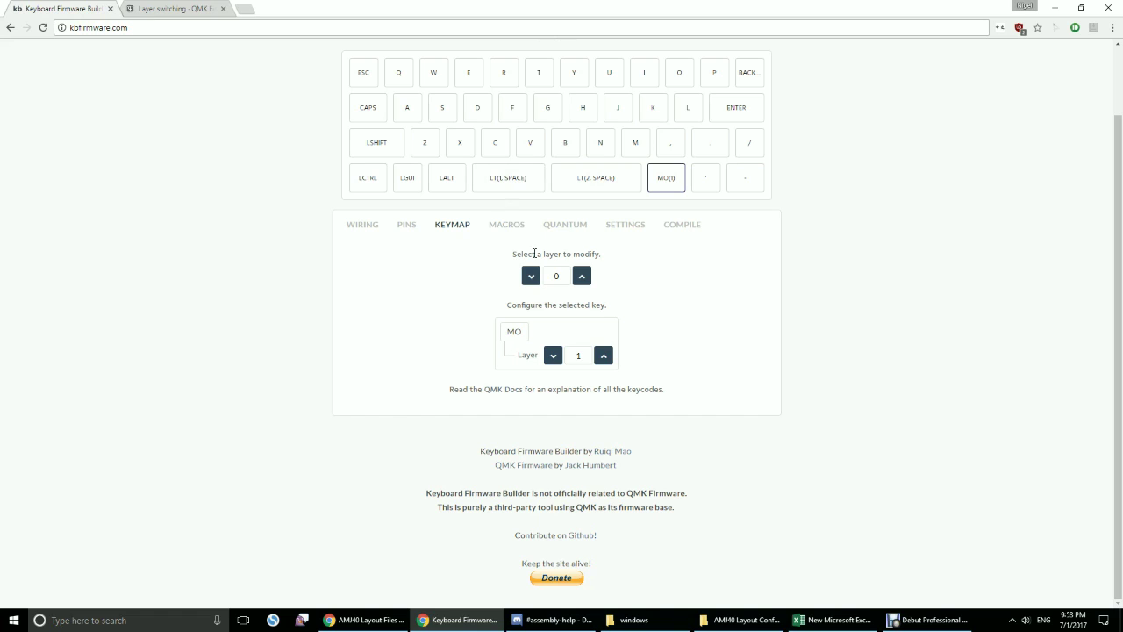
click(581, 276)
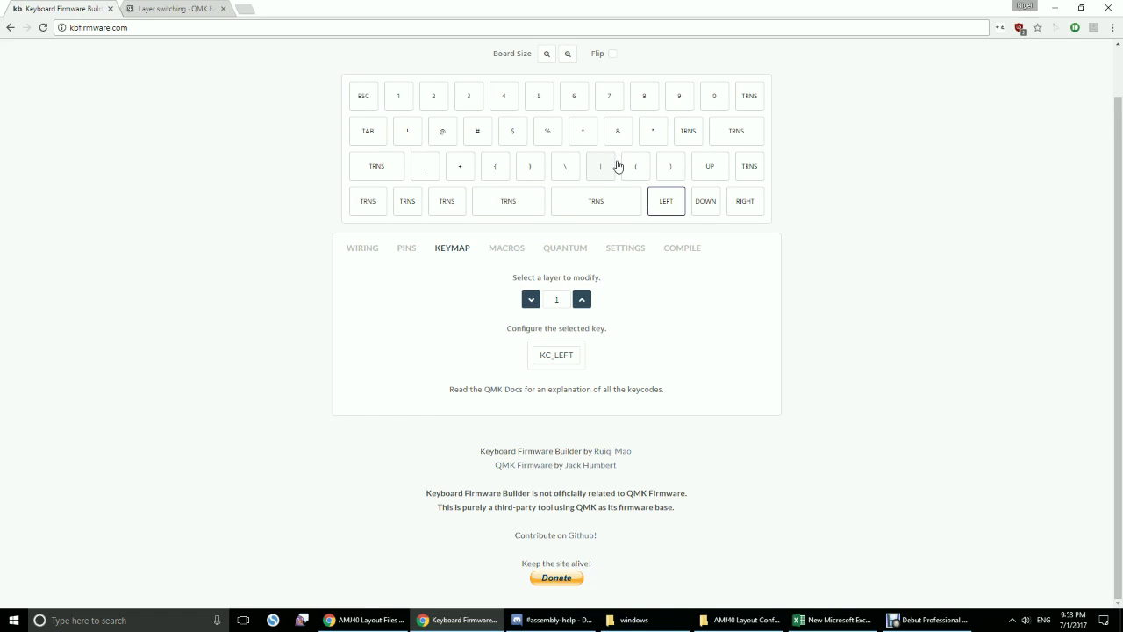
click(531, 275)
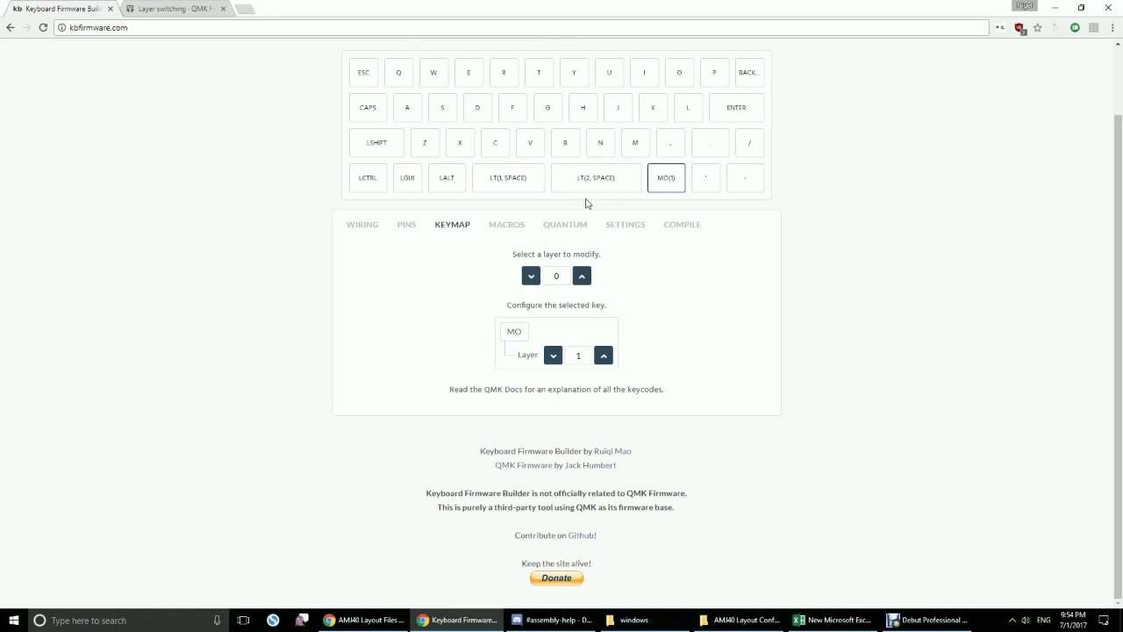
click(583, 279)
click(584, 301)
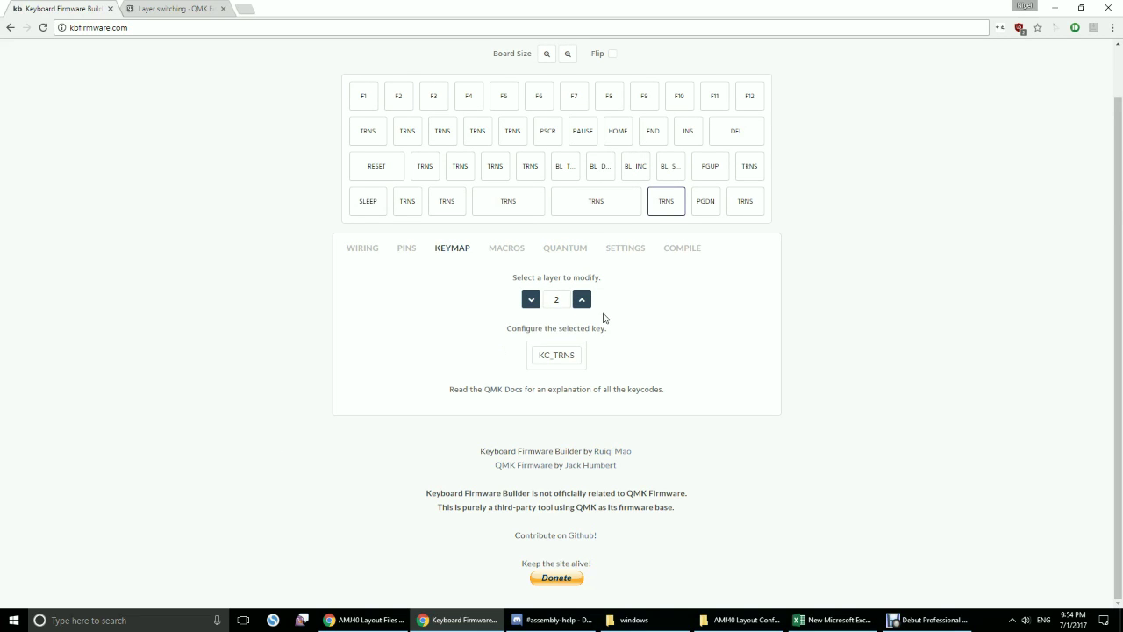
click(530, 303)
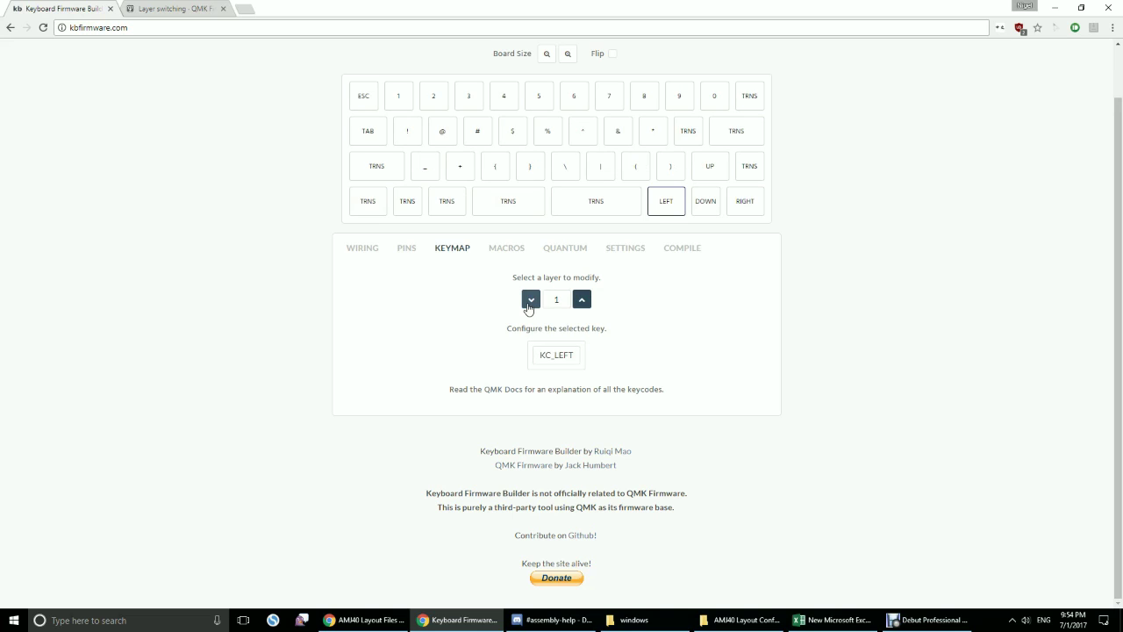
click(529, 303)
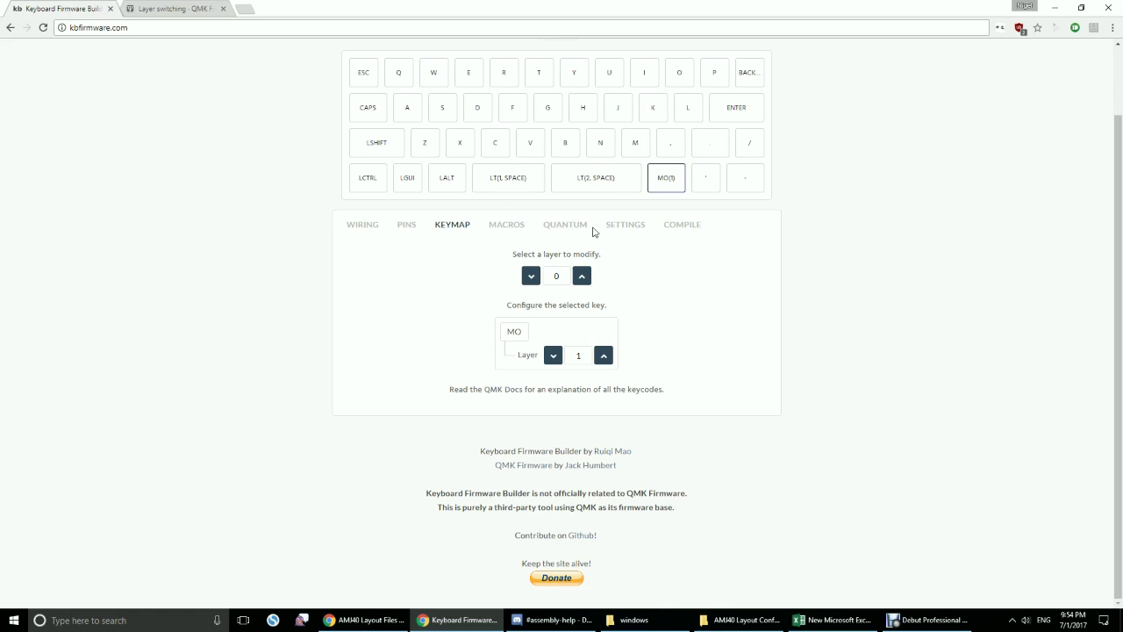
click(582, 275)
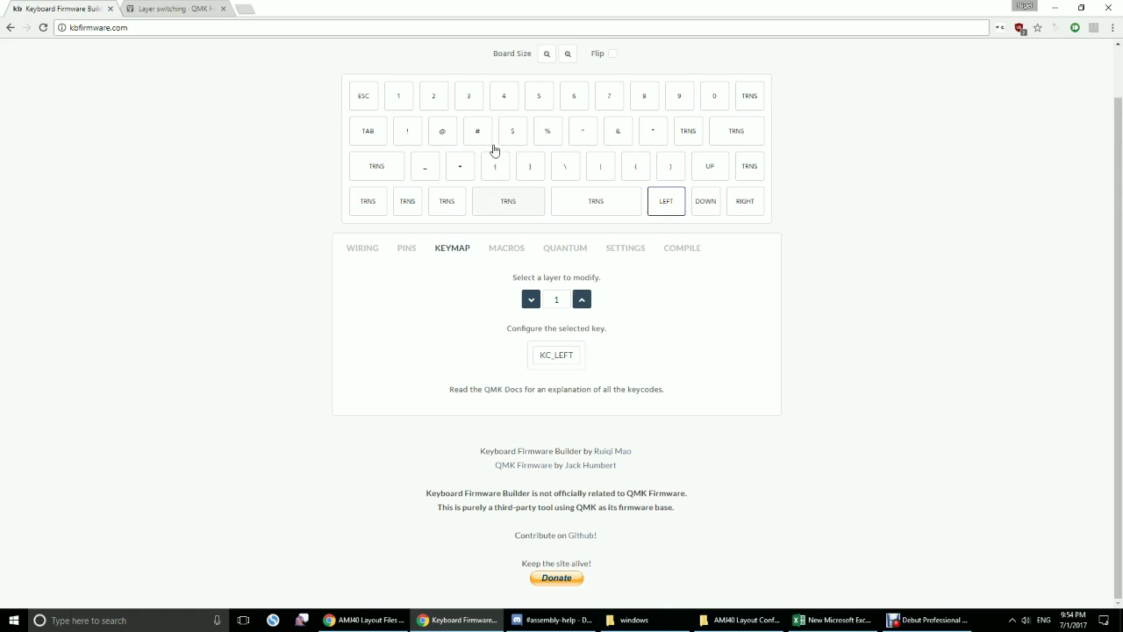
click(531, 301)
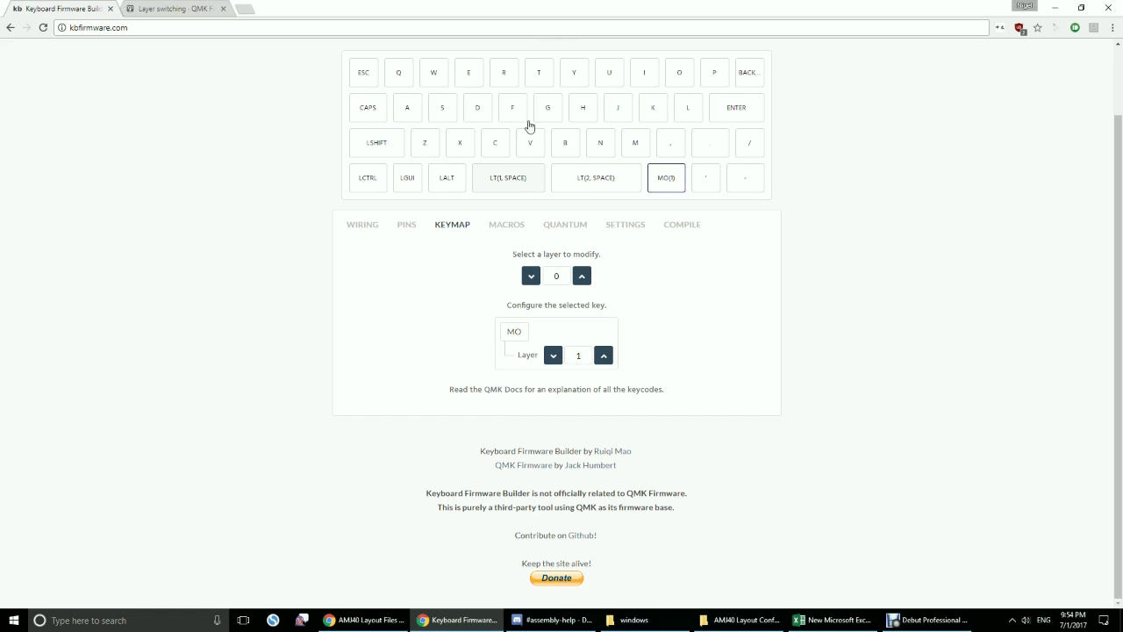
click(581, 276)
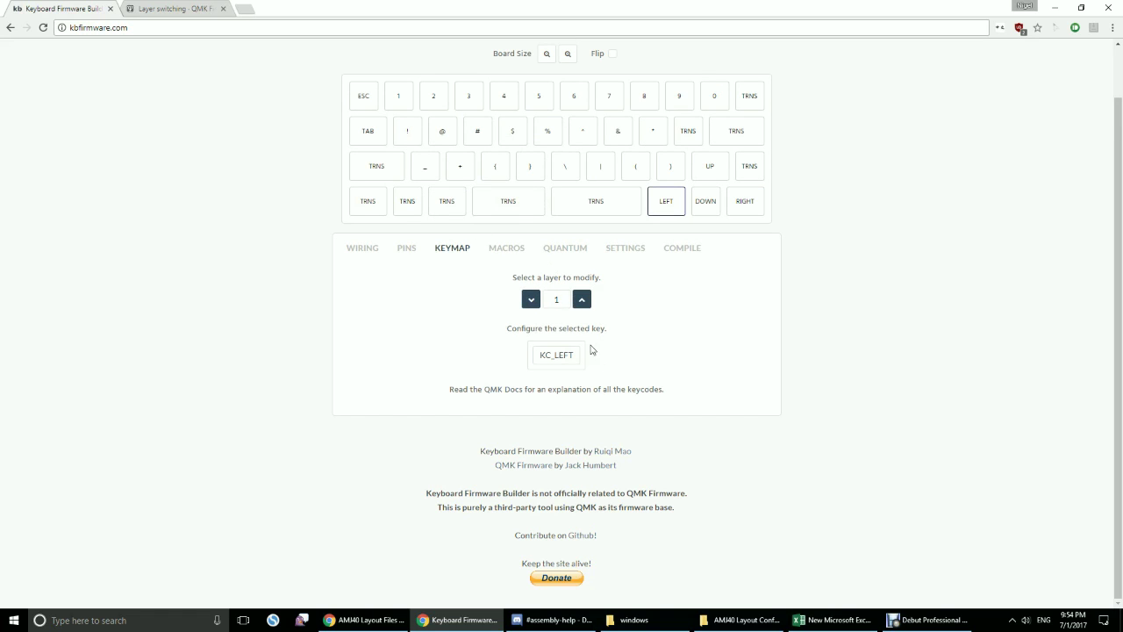
click(531, 302)
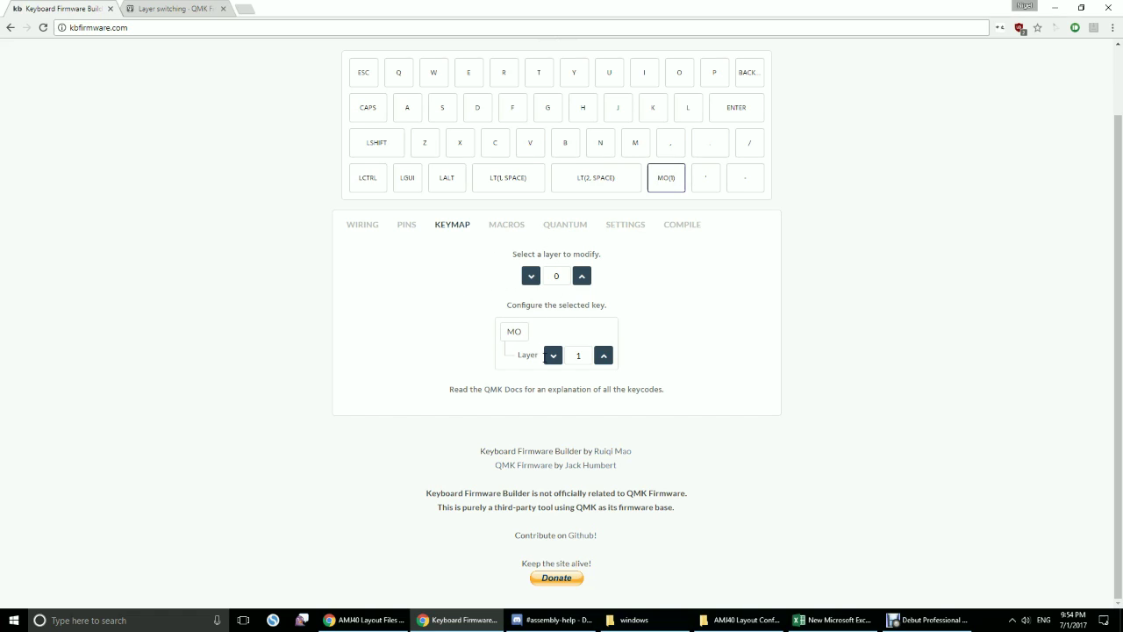
Step: Assign the RESET keycode to the apostrophe key on layer 0, checking the secondary keycodes first
click(669, 178)
click(704, 179)
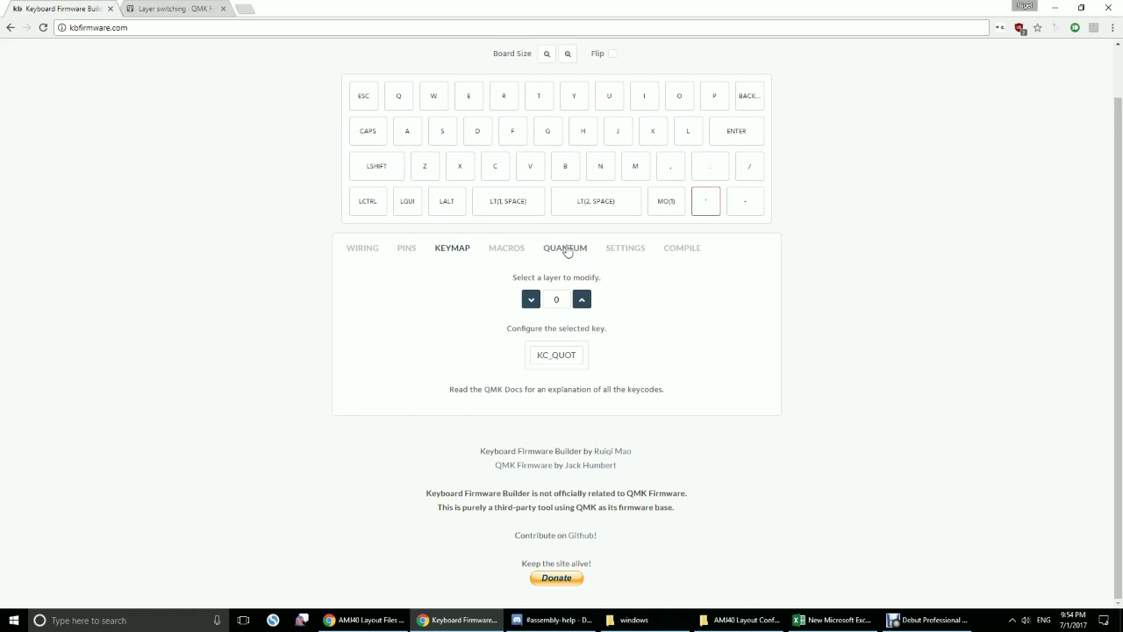
click(552, 359)
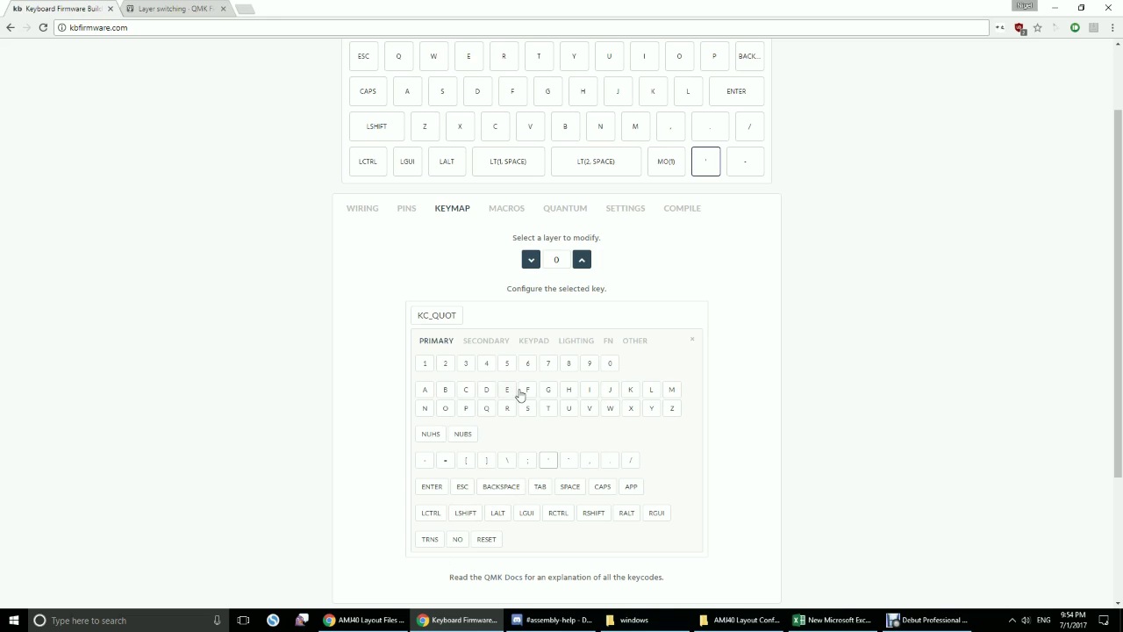
click(486, 341)
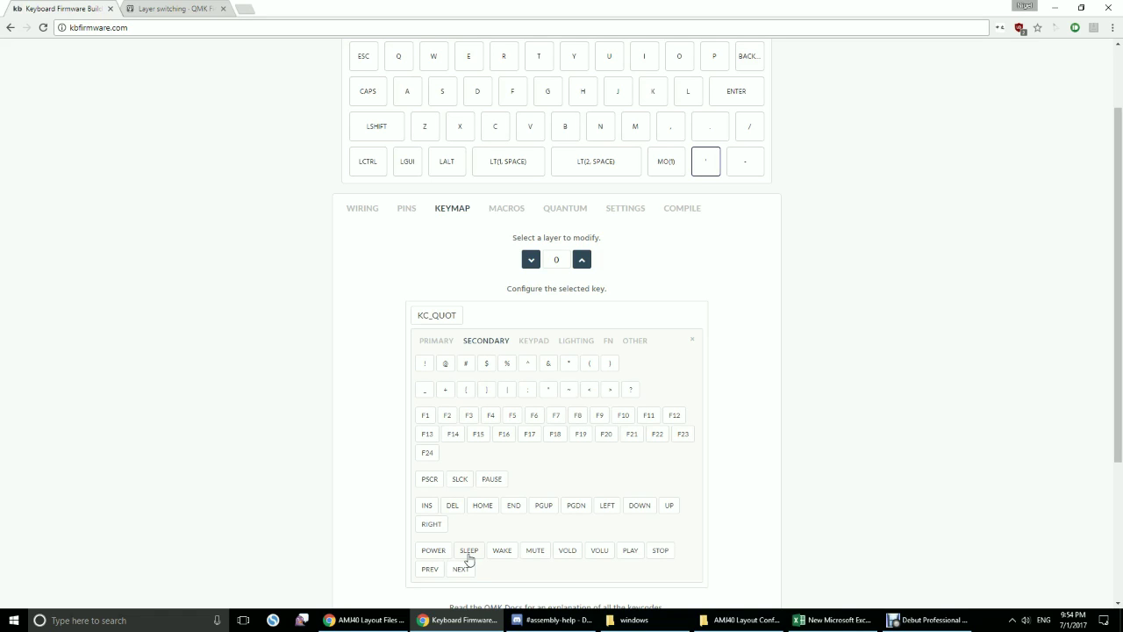
click(437, 343)
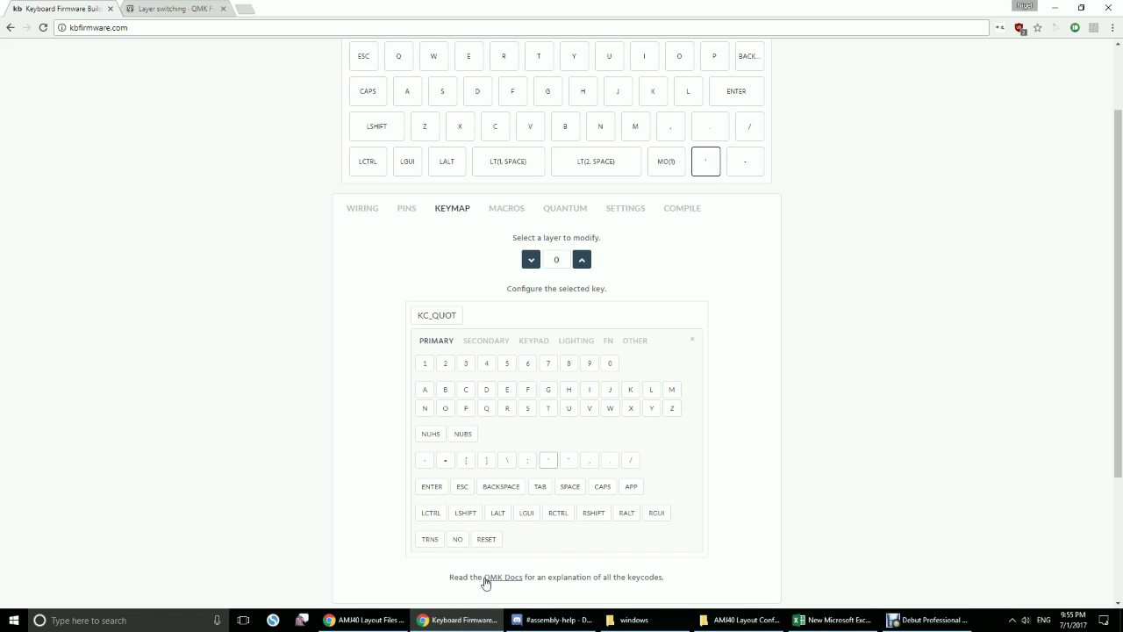
click(487, 541)
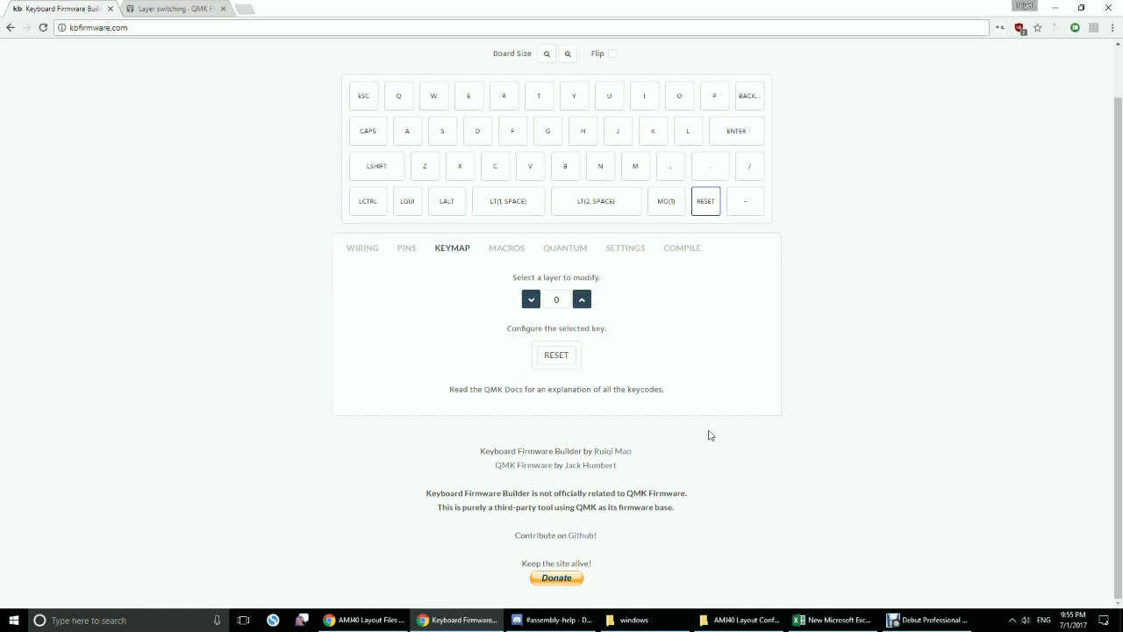
Step: Assign the backlight toggle keycode BL_TOGG to the minus key on layer 0
click(755, 210)
click(557, 356)
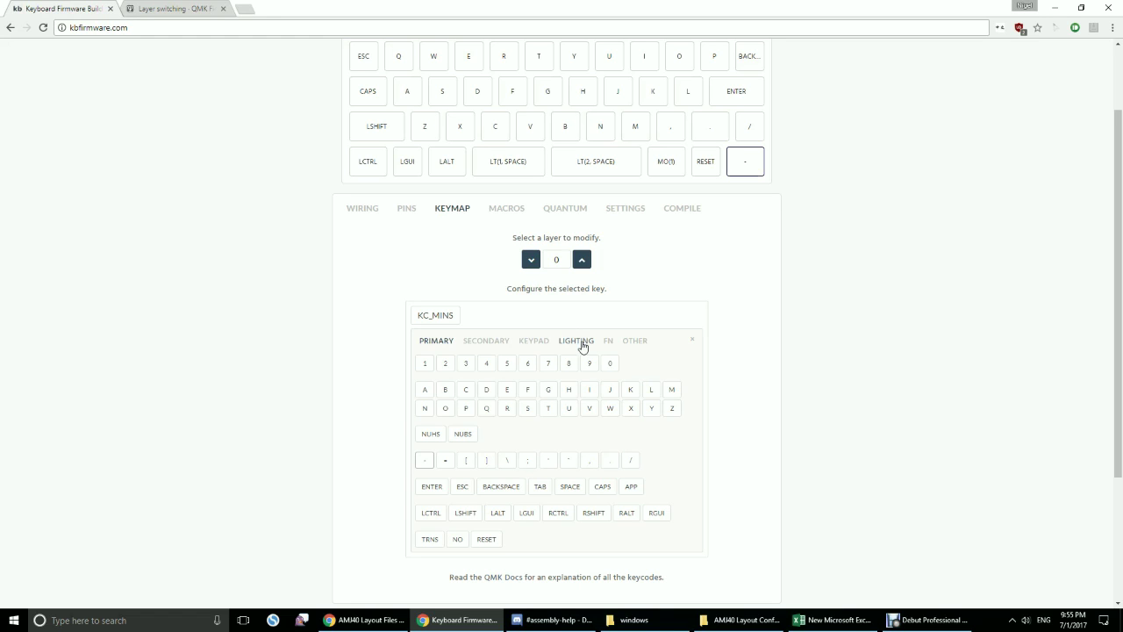
click(582, 345)
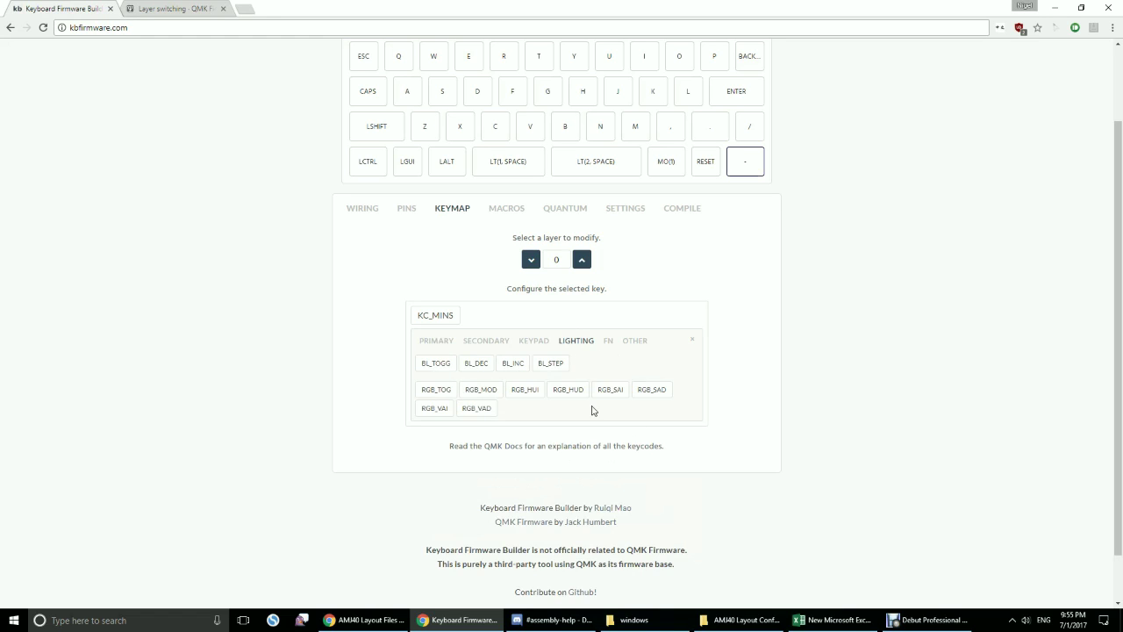
click(534, 350)
click(575, 343)
click(443, 366)
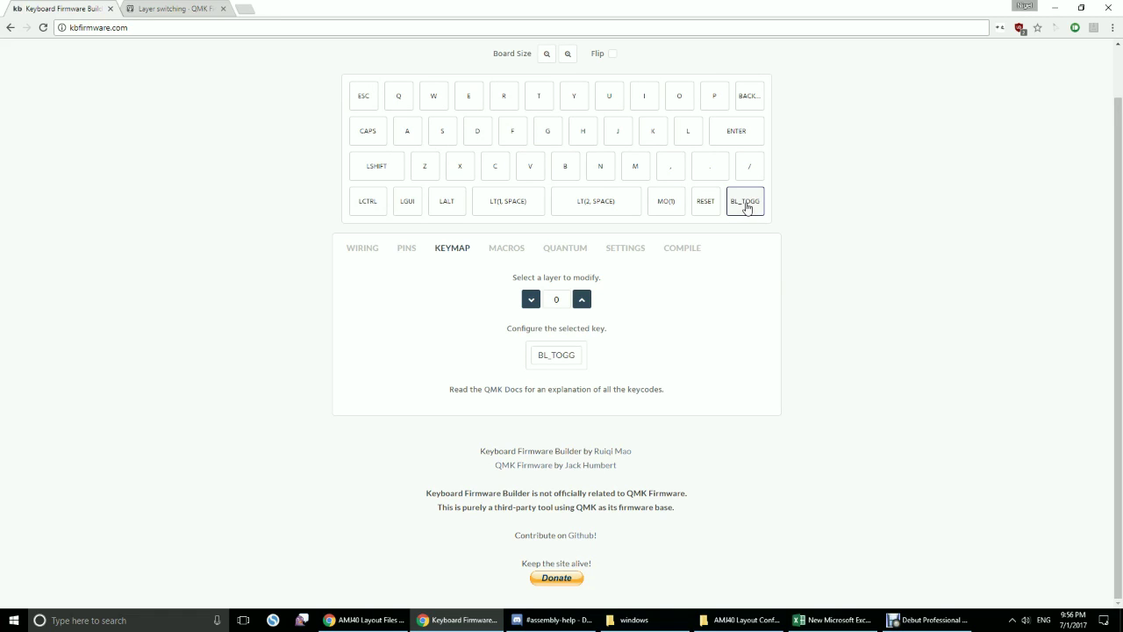
Step: Review the lighting keycodes and the firmware's backlight level settings, then return to the BL_TOGG key in the keymap
click(553, 362)
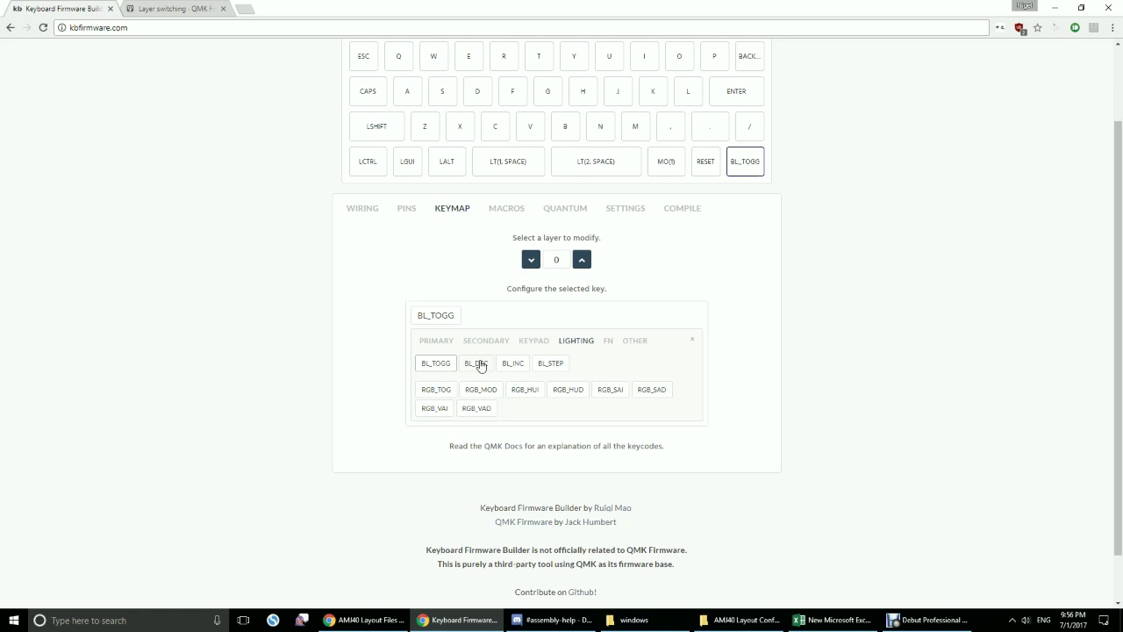
scroll(479, 366, up, 2)
click(625, 303)
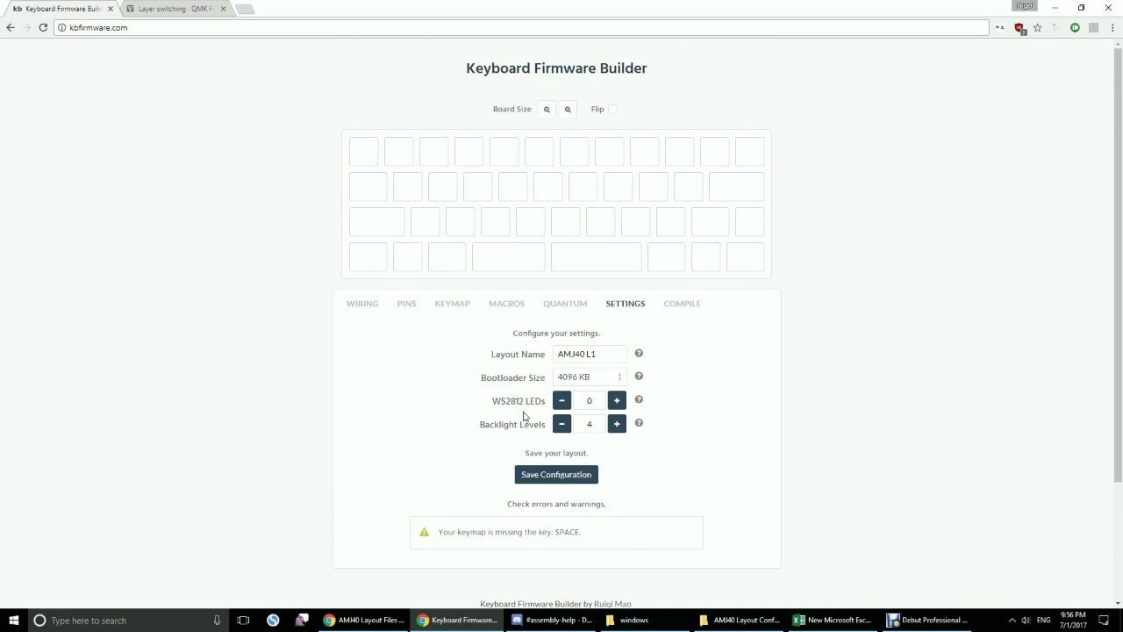
click(451, 305)
click(753, 262)
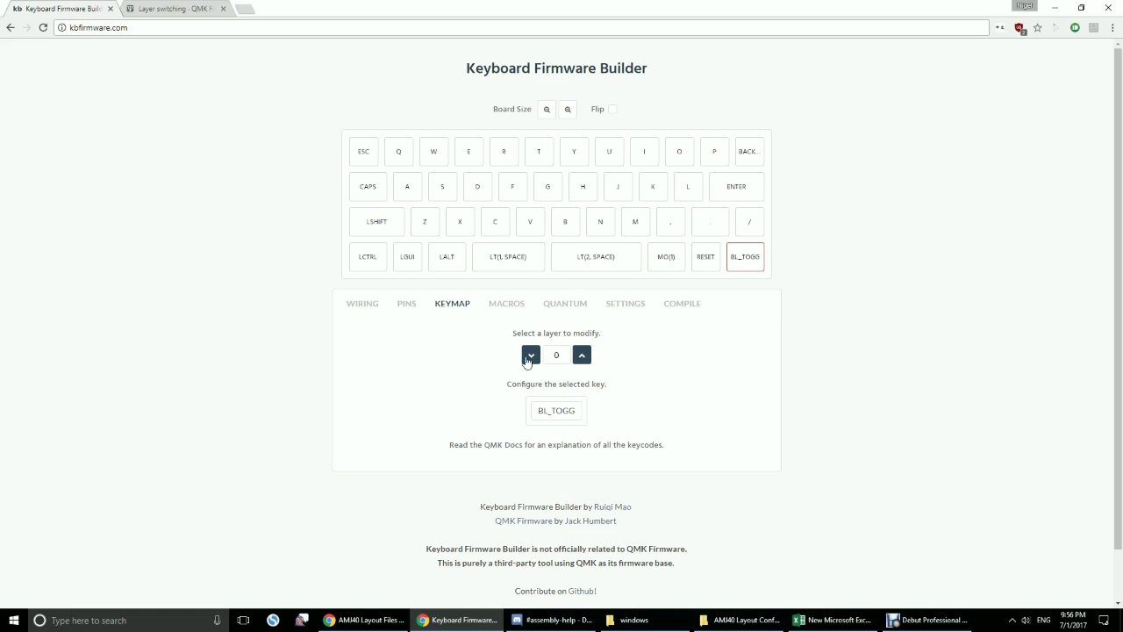
Step: Bring up the function keycodes for the BL_TOGG key and read the TT(layer) description in the QMK documentation before returning
click(557, 413)
click(607, 438)
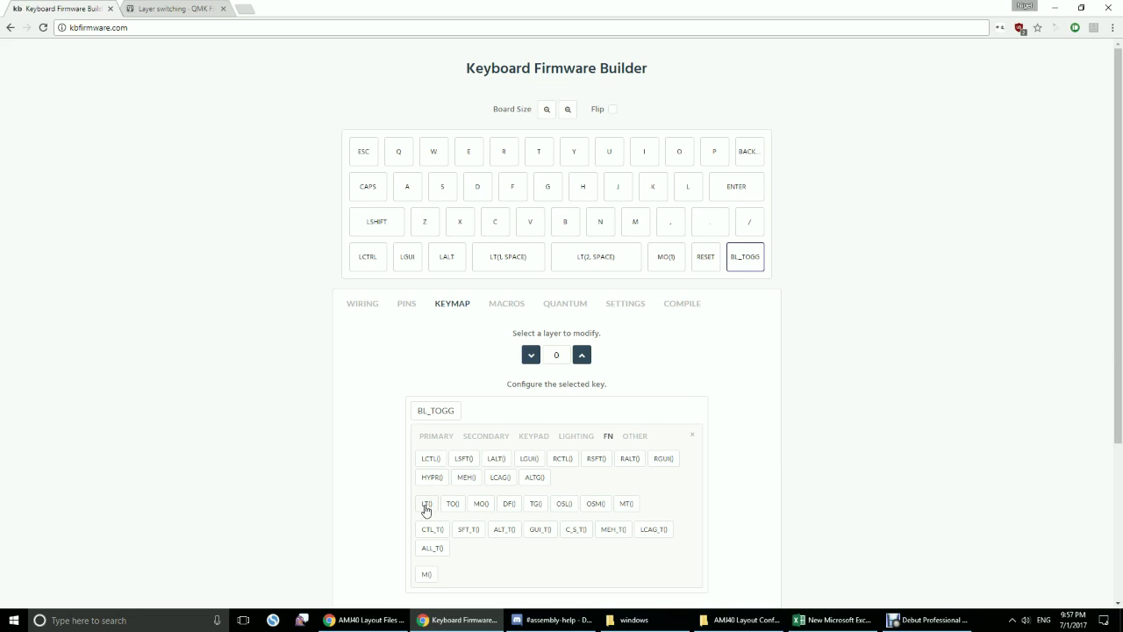
click(157, 8)
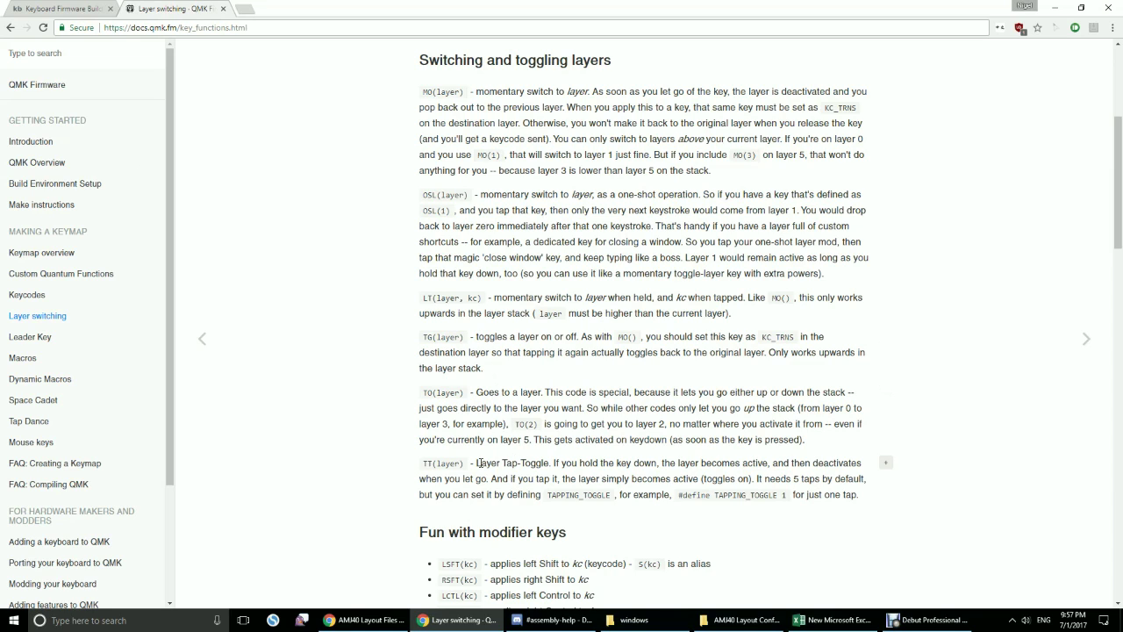
drag(478, 463, 656, 463)
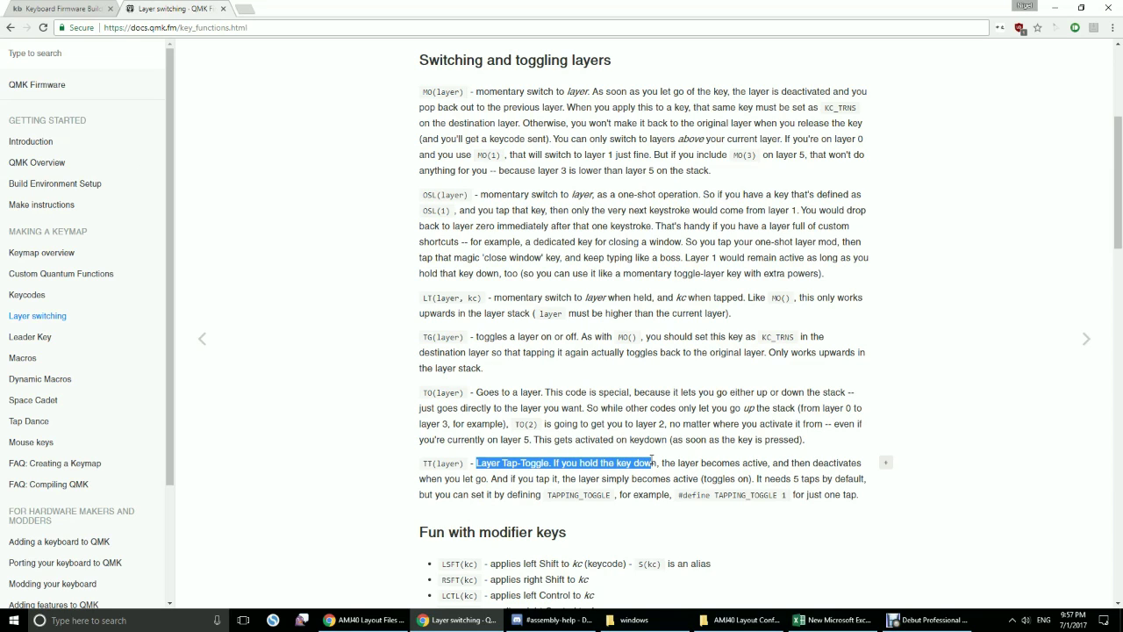
click(298, 191)
click(101, 7)
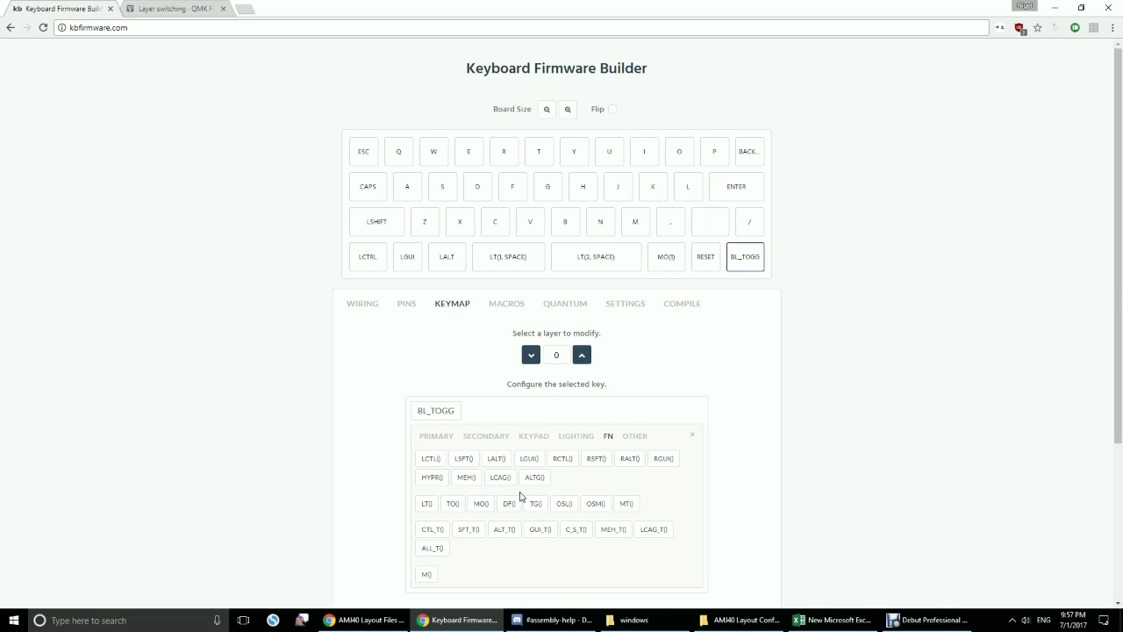
Step: Replace the BL_TOGG key's assignment with the LCTL function combined with the C key
click(429, 461)
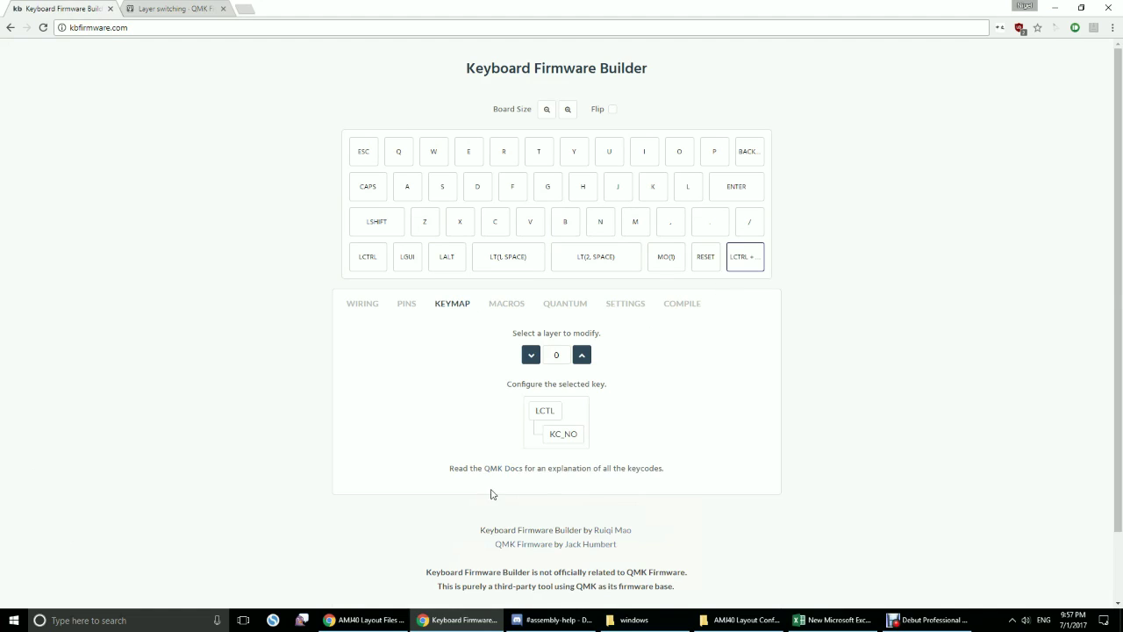
click(557, 435)
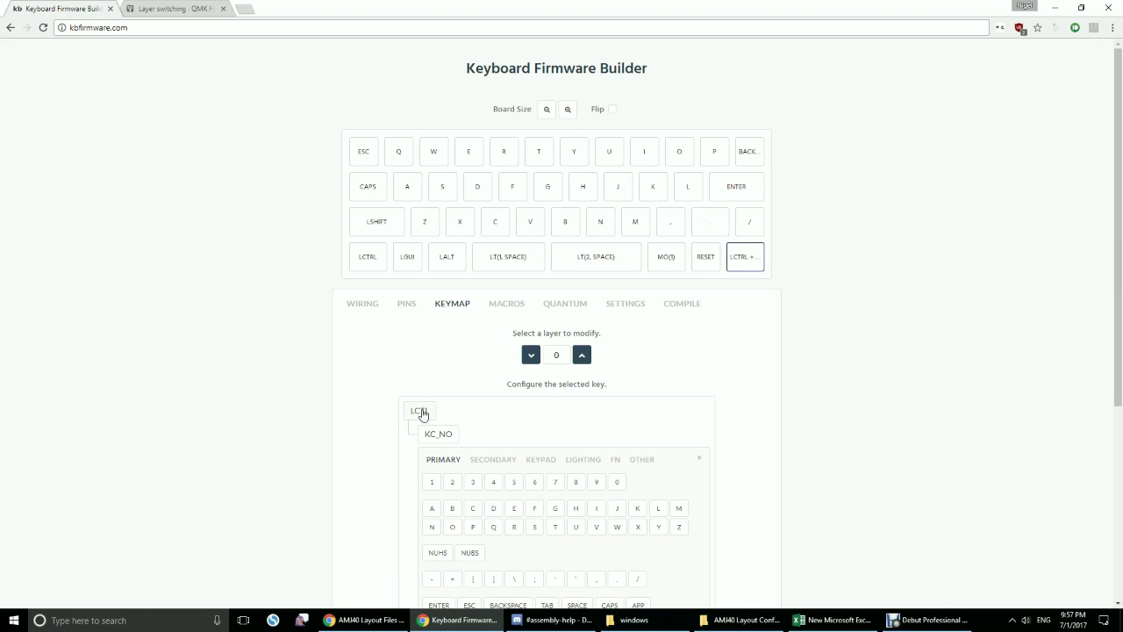
click(470, 513)
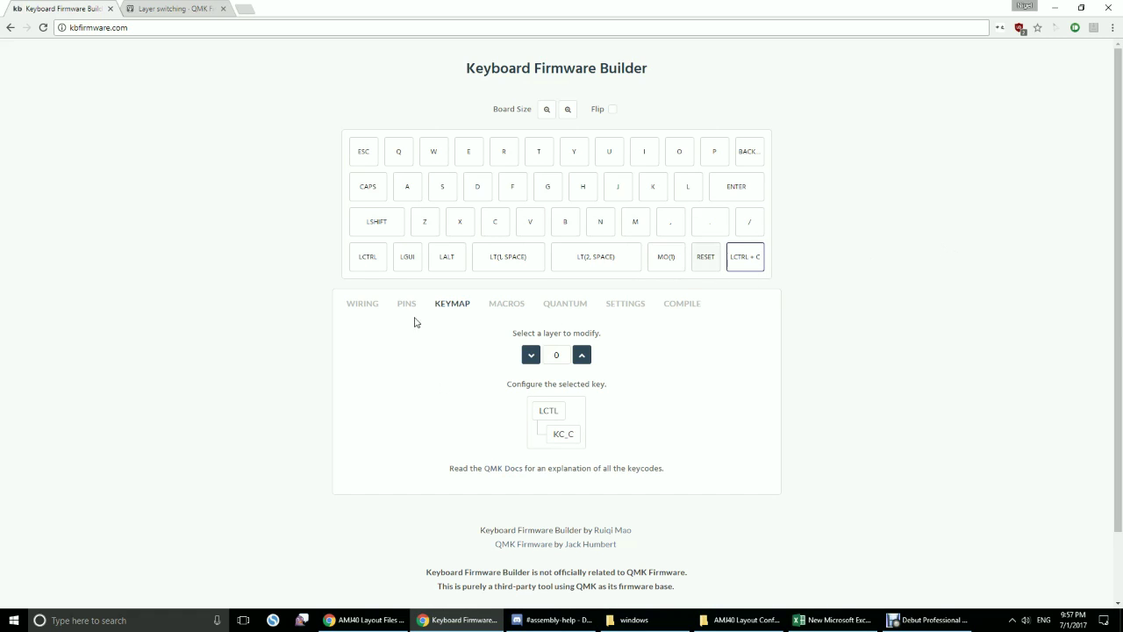
Step: Replace the RESET key's assignment on layer 0 with the LCTL function combined with the C key
click(707, 263)
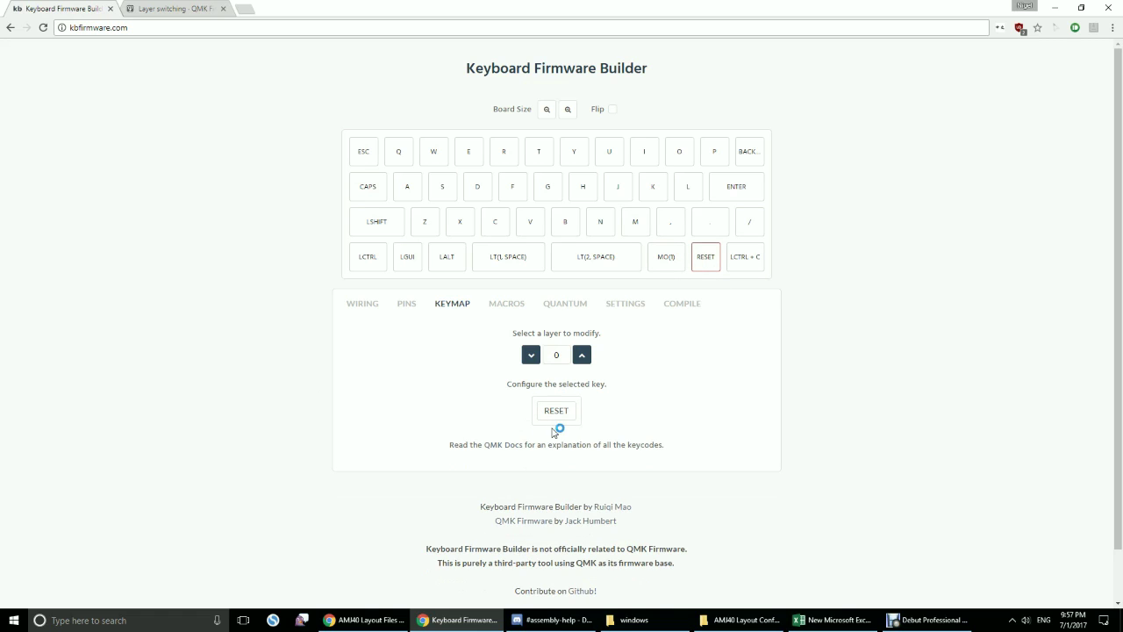
click(556, 411)
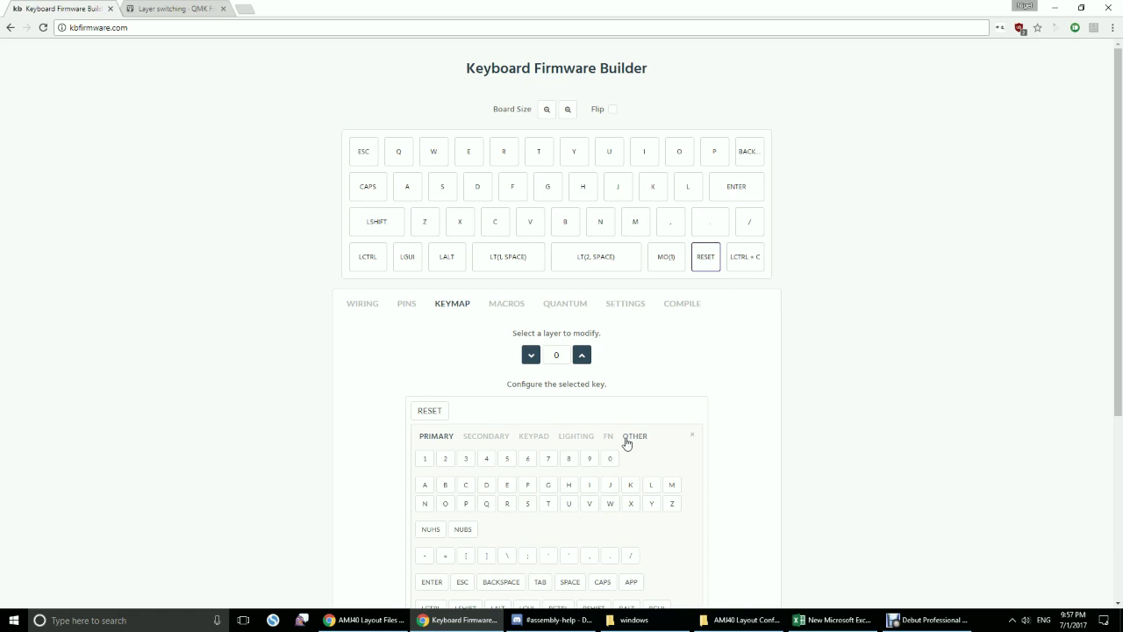
click(609, 436)
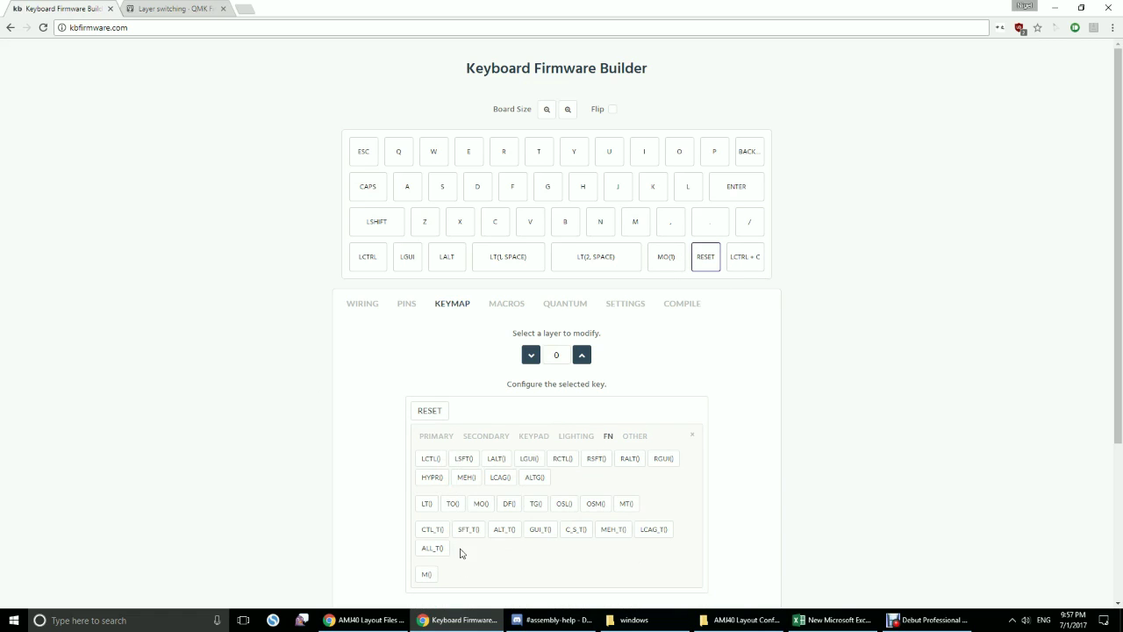
click(431, 461)
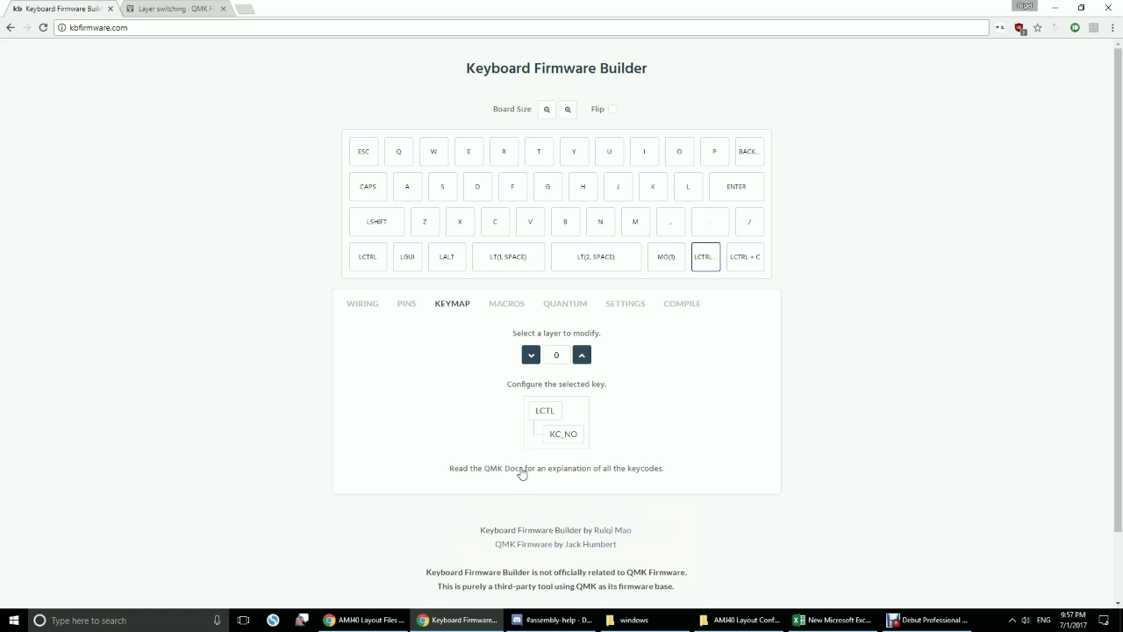
click(565, 436)
click(472, 510)
Step: Change the last bottom-row key's shortcut from C to V so it sends left Ctrl + V
click(742, 261)
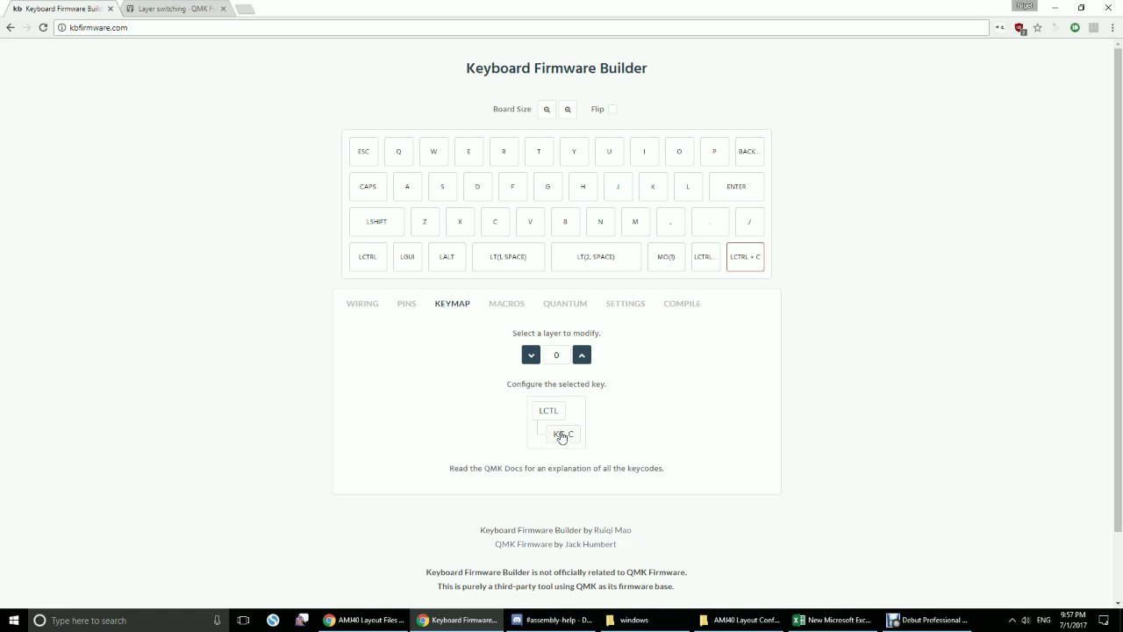
click(562, 436)
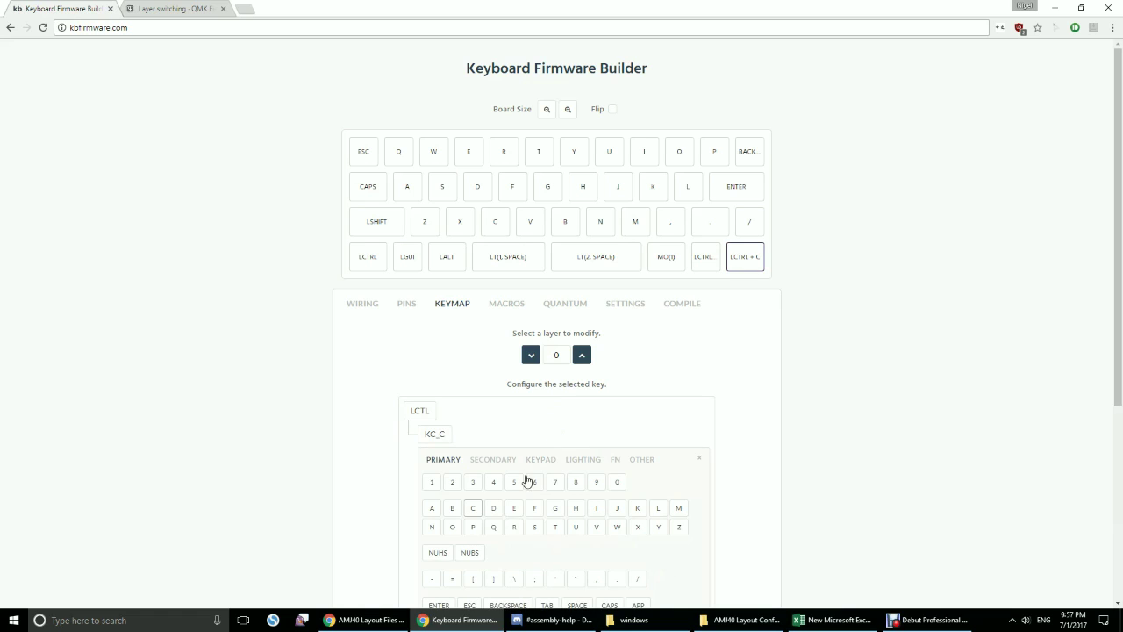
click(595, 527)
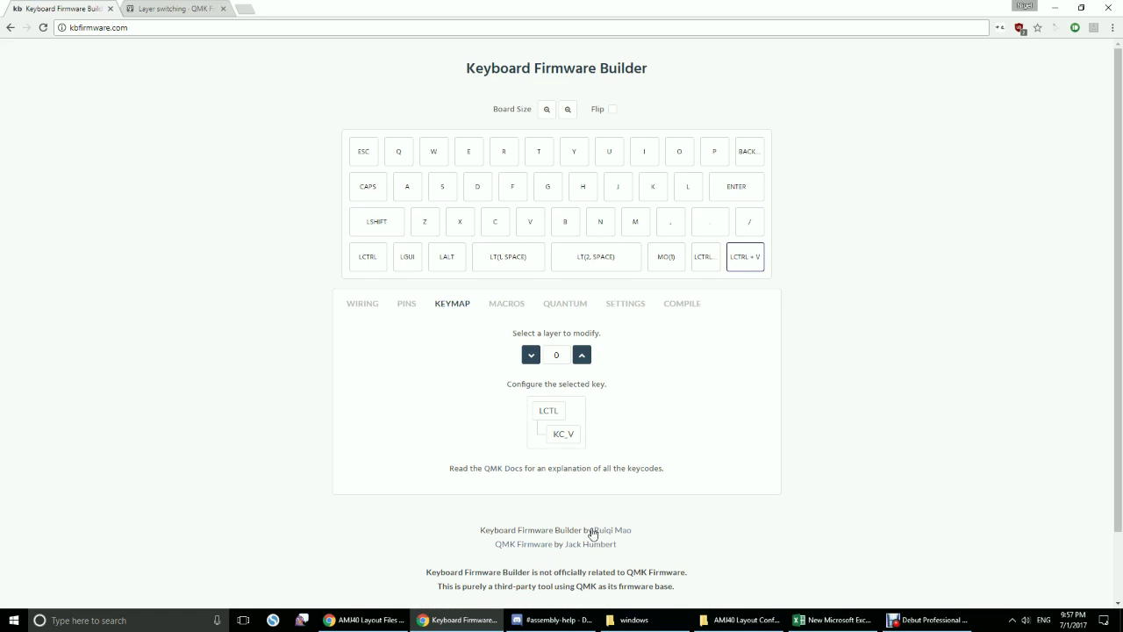
Step: Check the assignment of the left Ctrl + C key and view the function options of the left Ctrl + V key
click(706, 260)
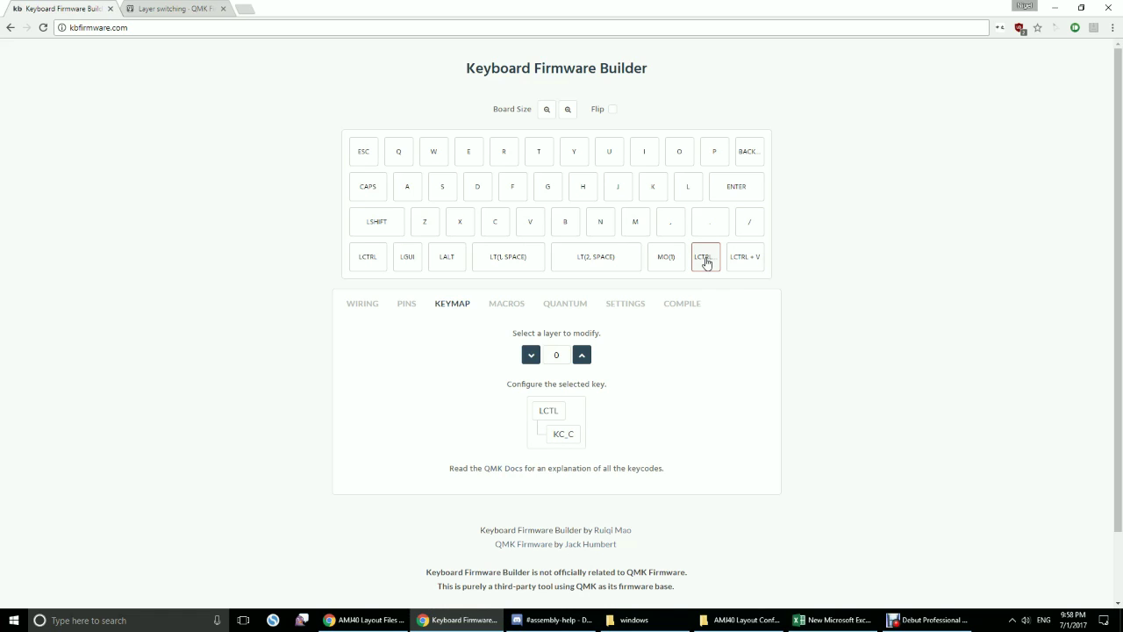
click(758, 256)
click(549, 415)
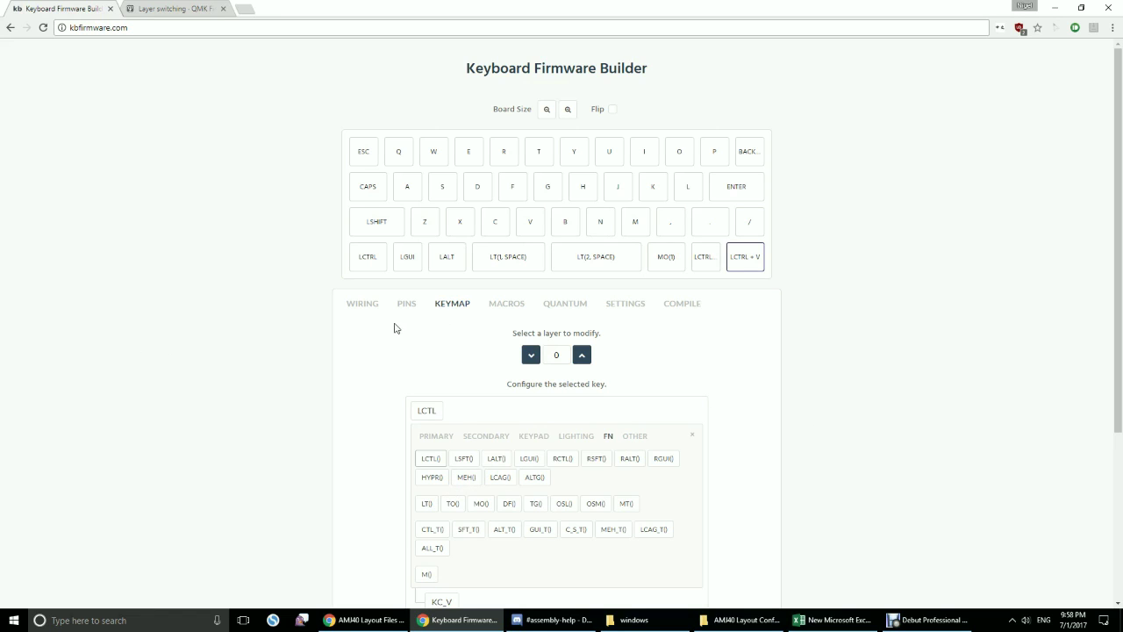
Step: Start recording macro 0 and enter D and F pressed together, followed by G, F, D, F and G
click(514, 307)
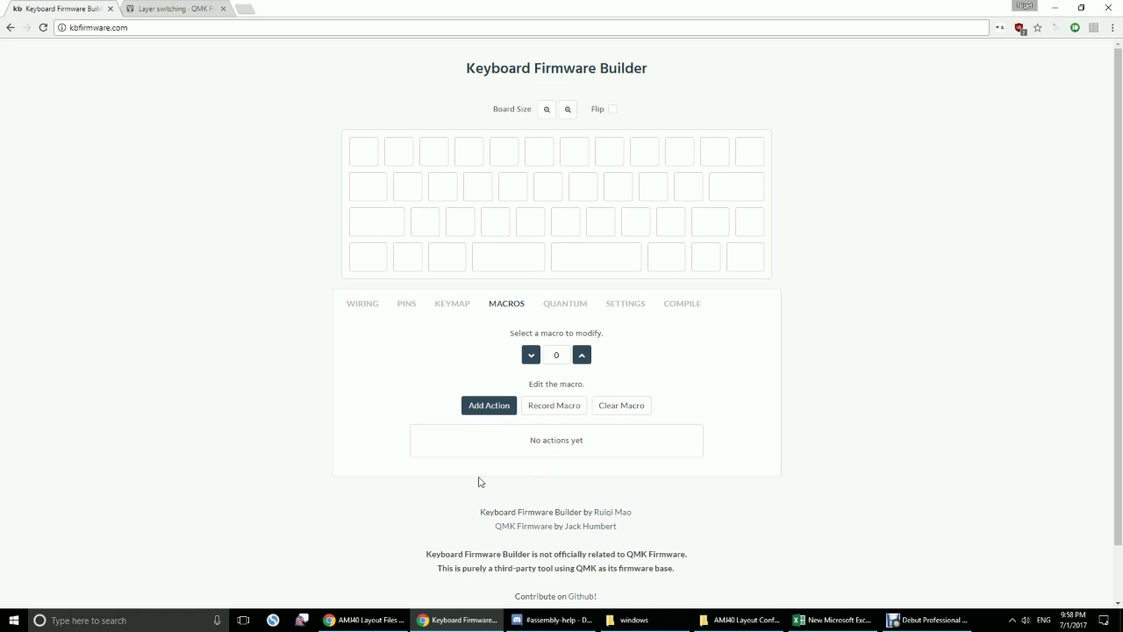
click(540, 411)
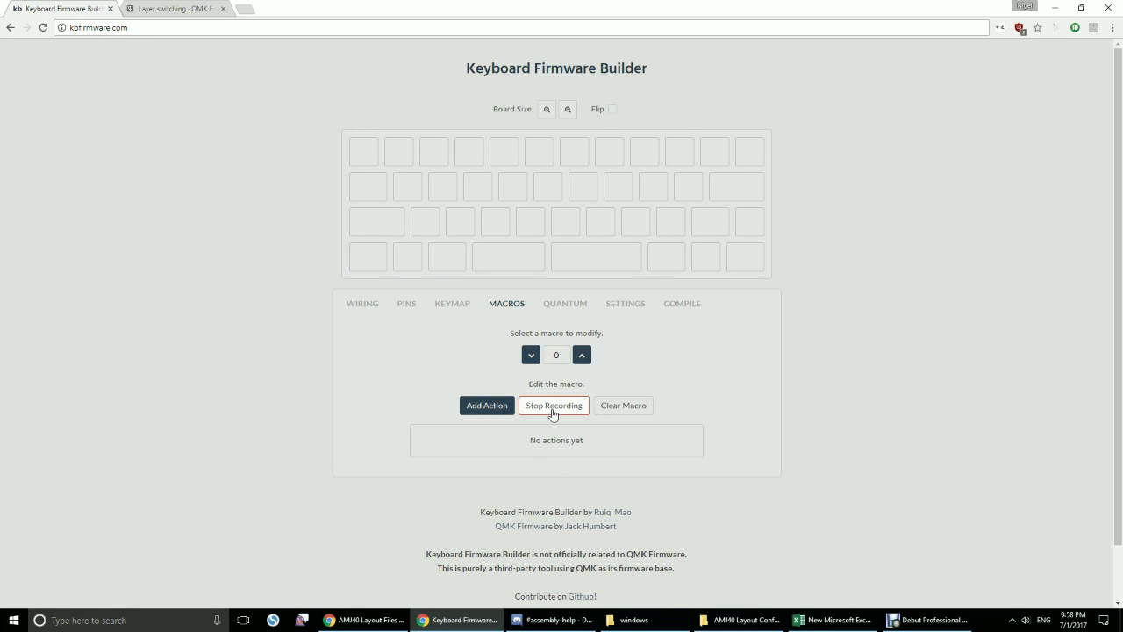
key(d+f)
key(g)
key(f)
key(d)
key(f)
scroll(552, 414, down, 3)
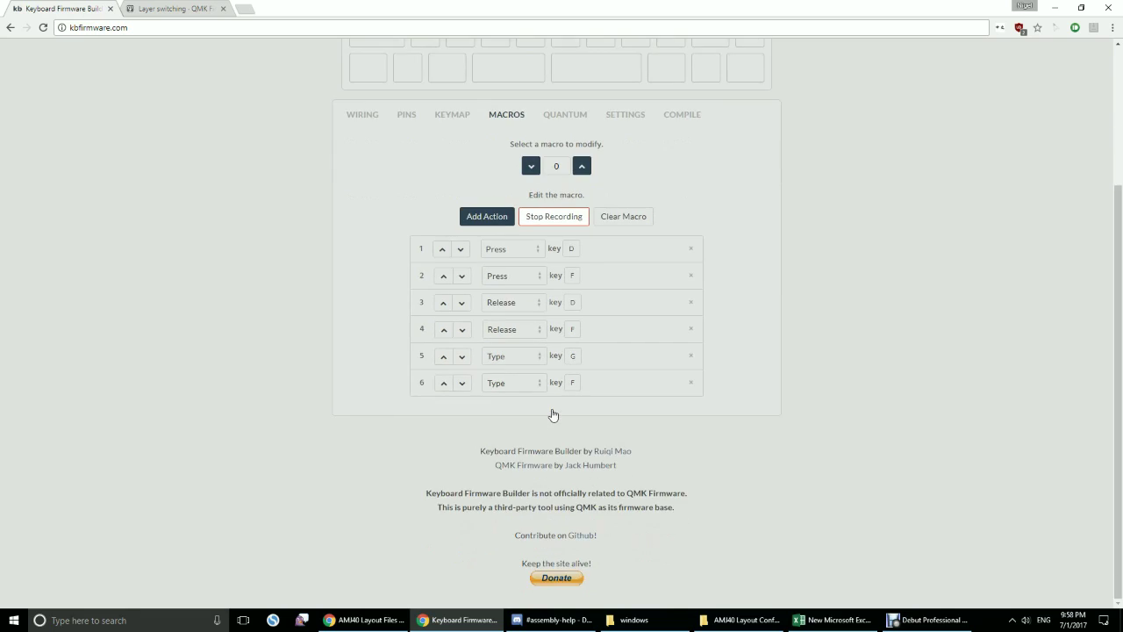
key(g)
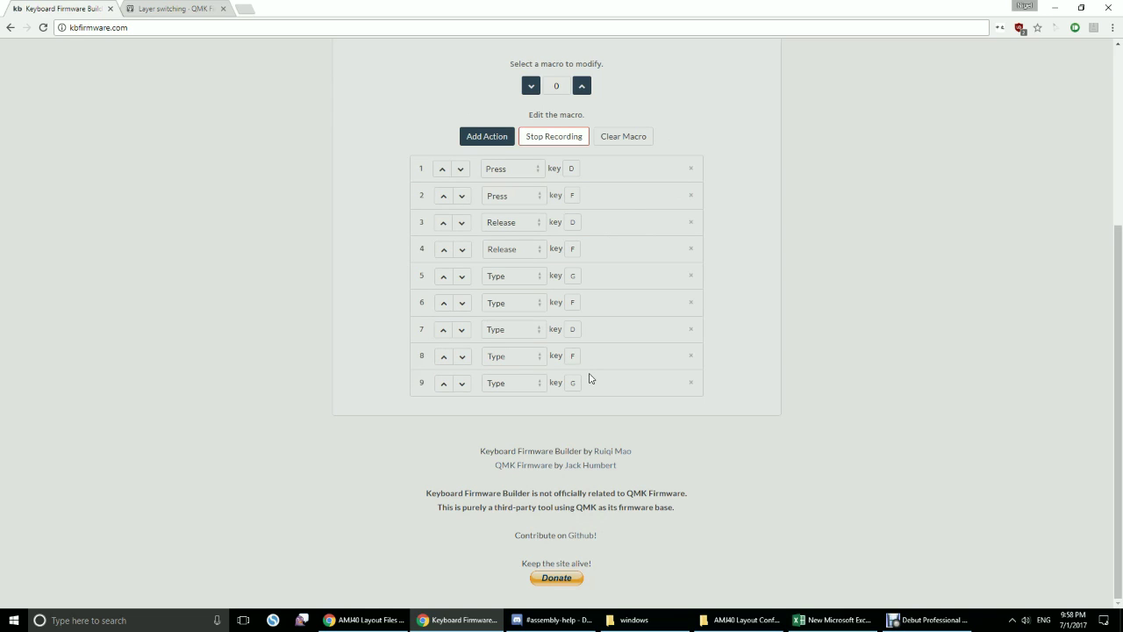
Step: Record a long held F key press into macro 0, stop the recording and look over the recorded actions
key(f)
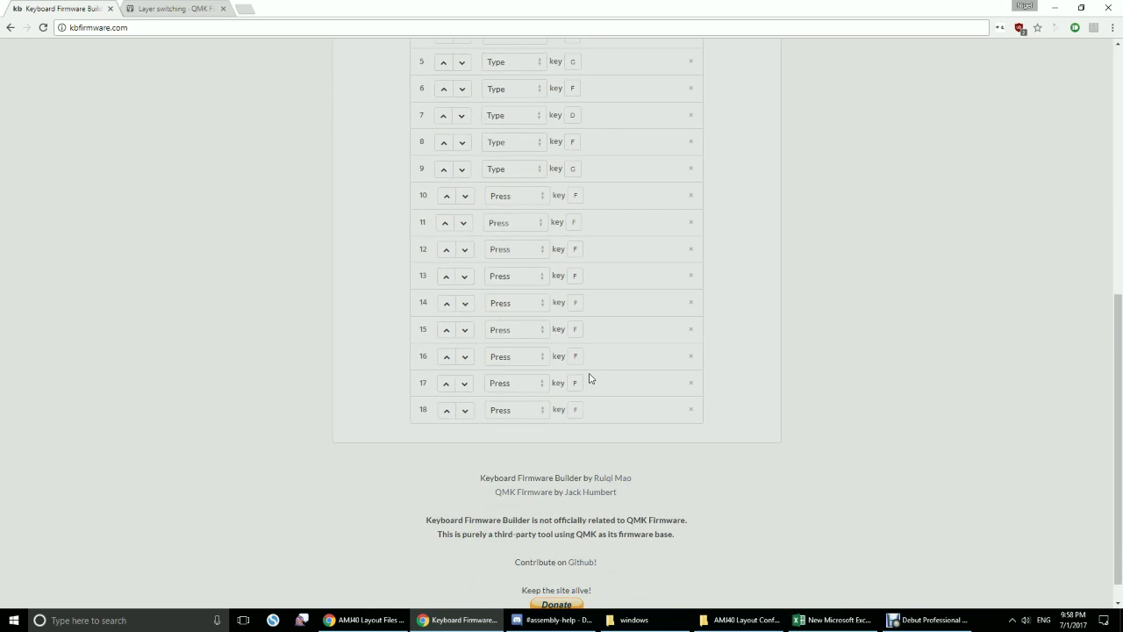
key(f)
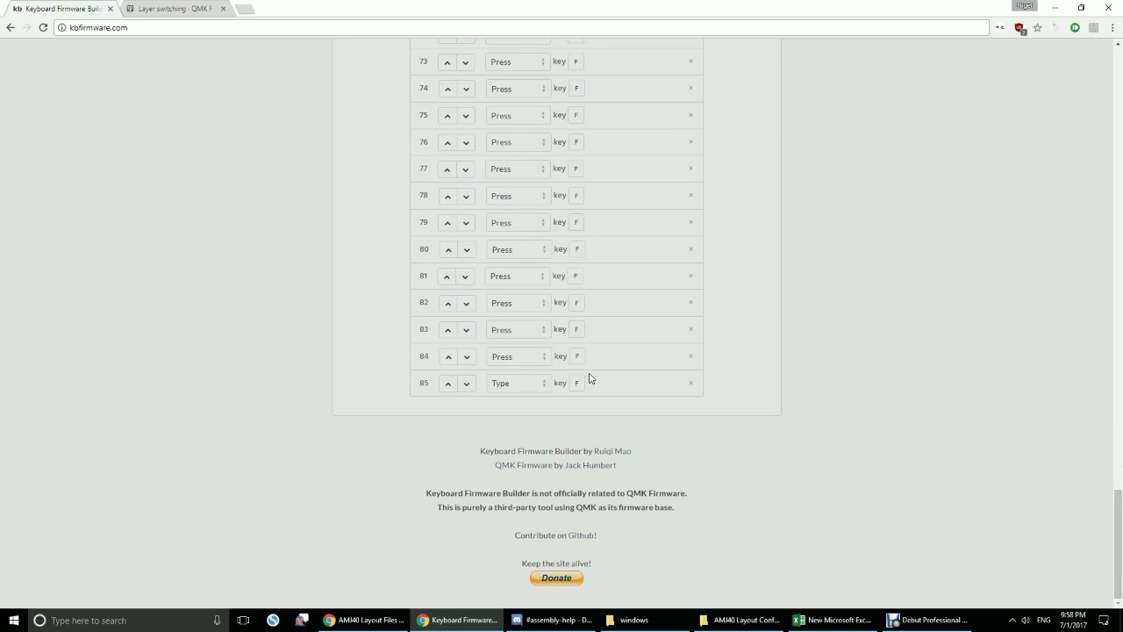
scroll(588, 379, up, 4)
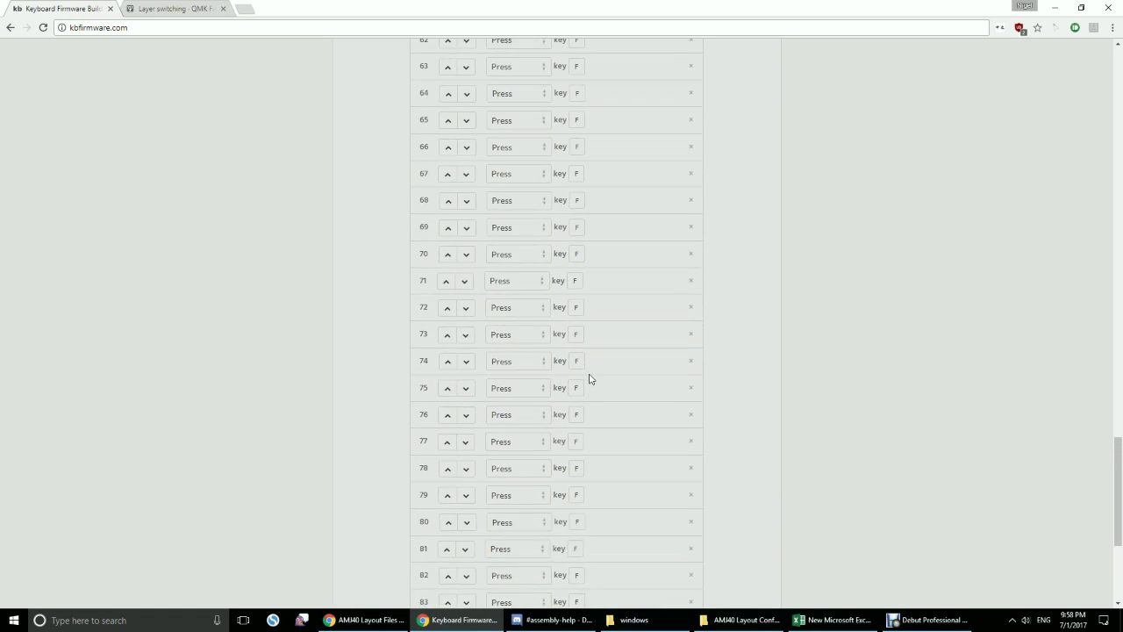
scroll(589, 381, up, 9)
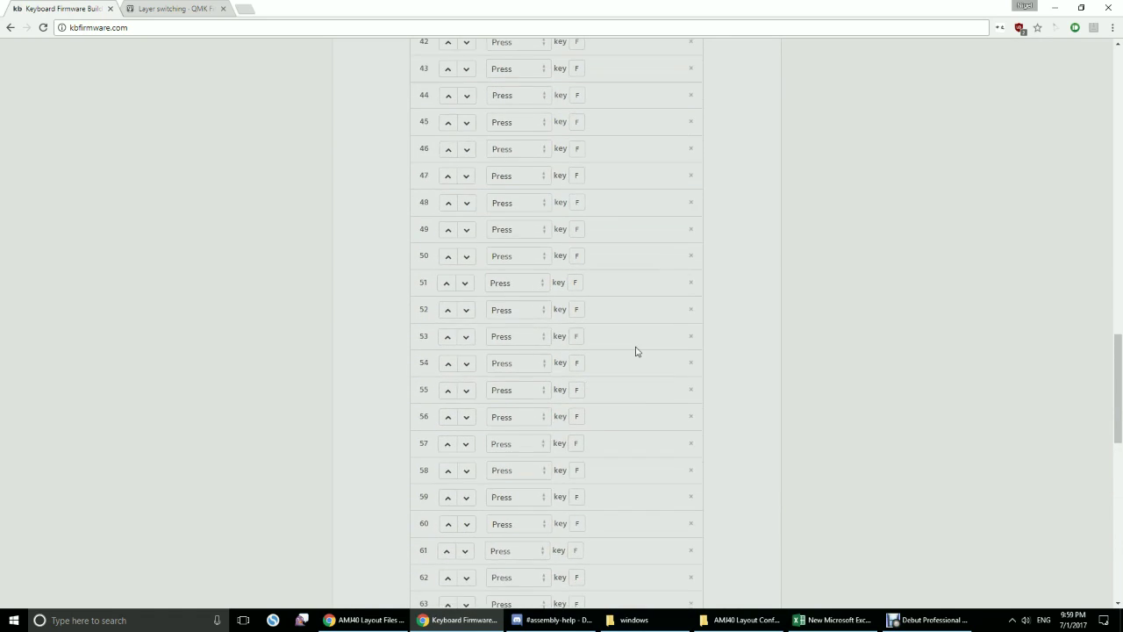
scroll(655, 326, up, 10)
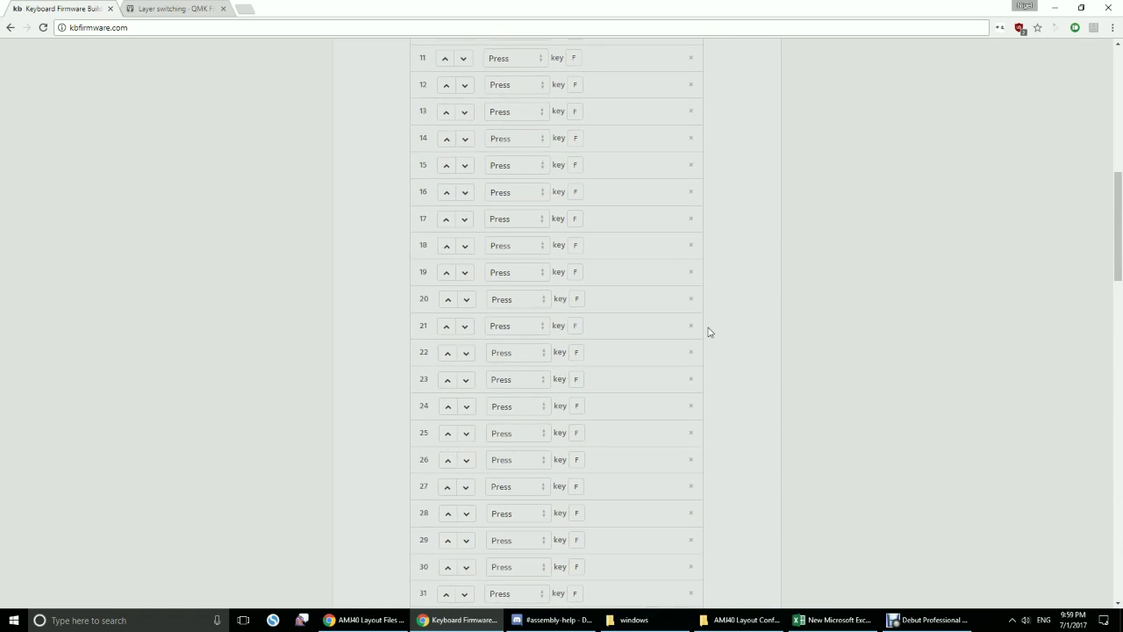
scroll(709, 332, up, 3)
click(571, 407)
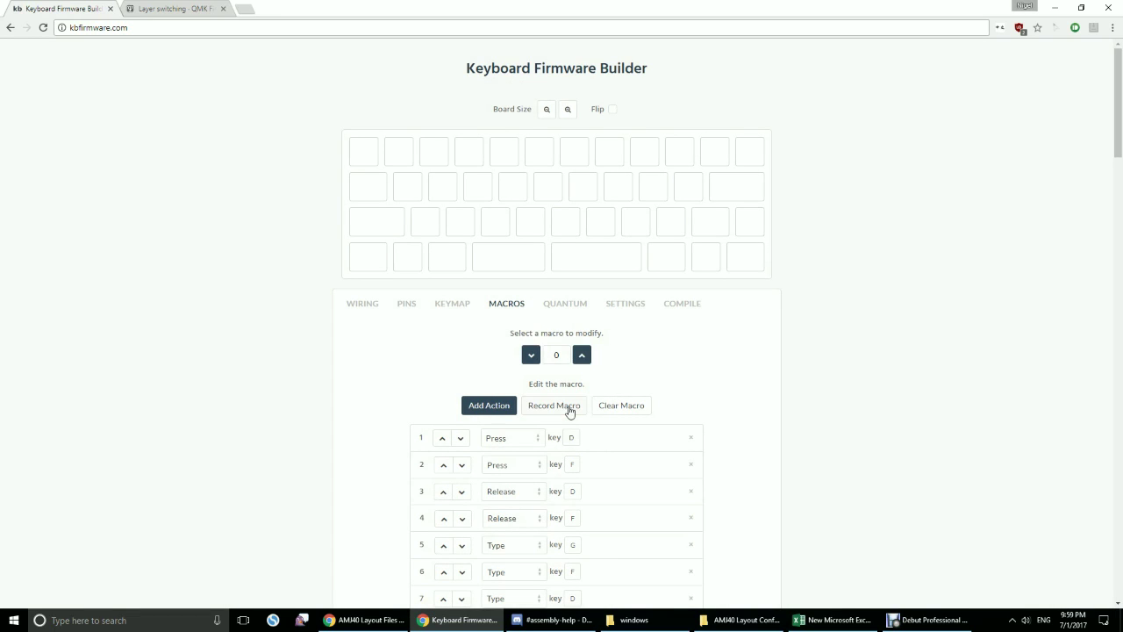
scroll(623, 434, down, 5)
scroll(622, 433, up, 5)
scroll(540, 437, down, 2)
scroll(369, 264, up, 1)
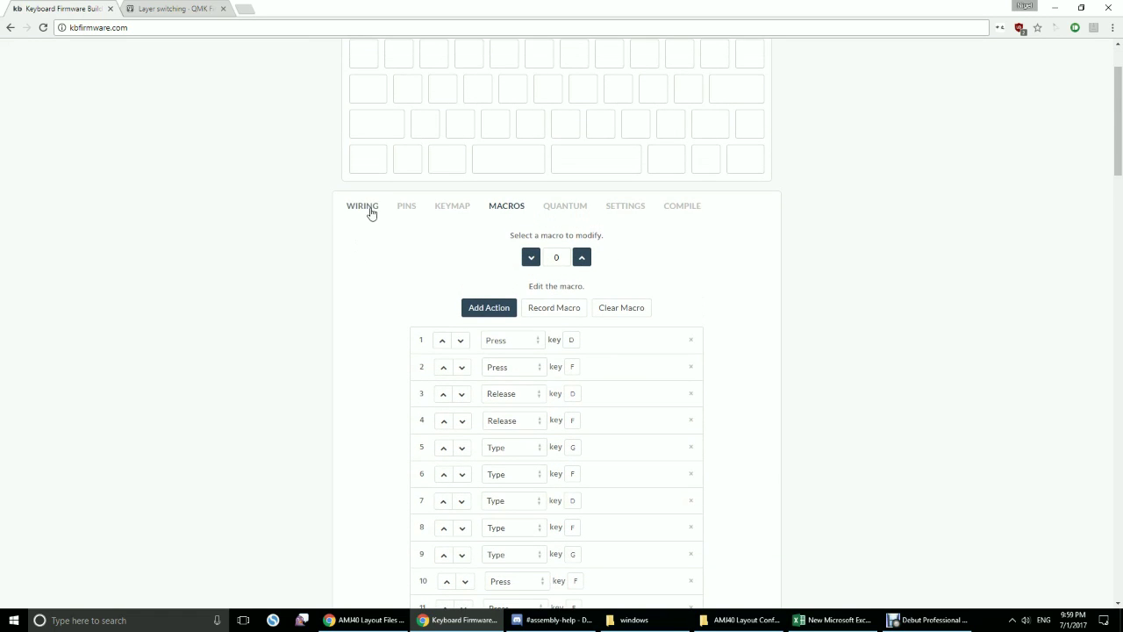
Step: Replace the left Ctrl + C key's assignment on keymap layer 0 with the M() function set to macro 0
click(436, 207)
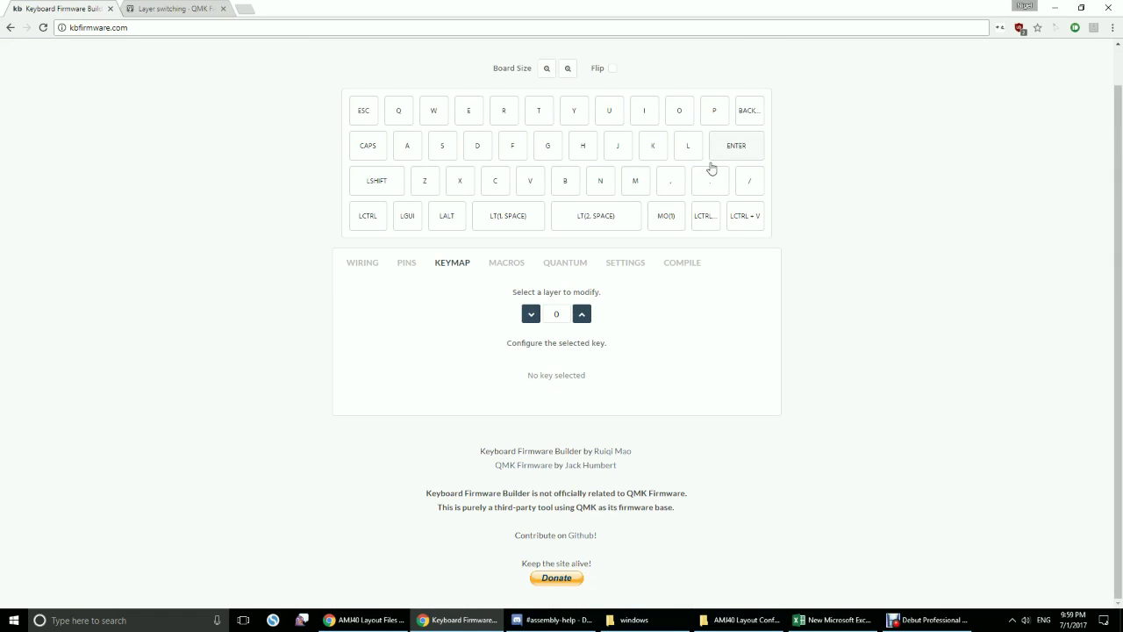
click(714, 220)
click(546, 333)
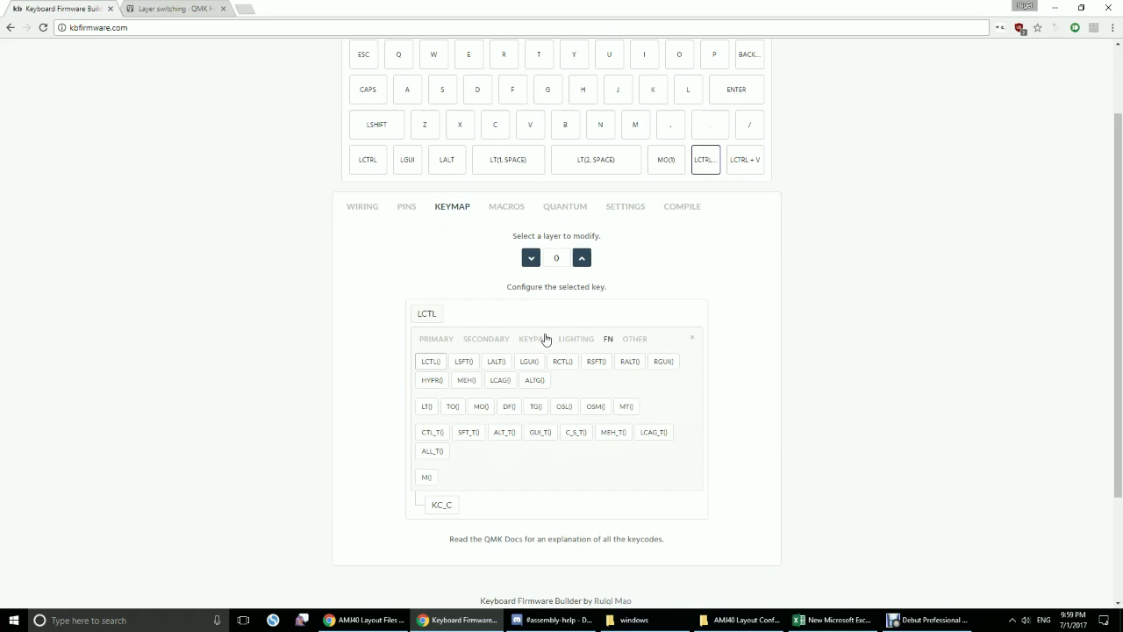
click(575, 338)
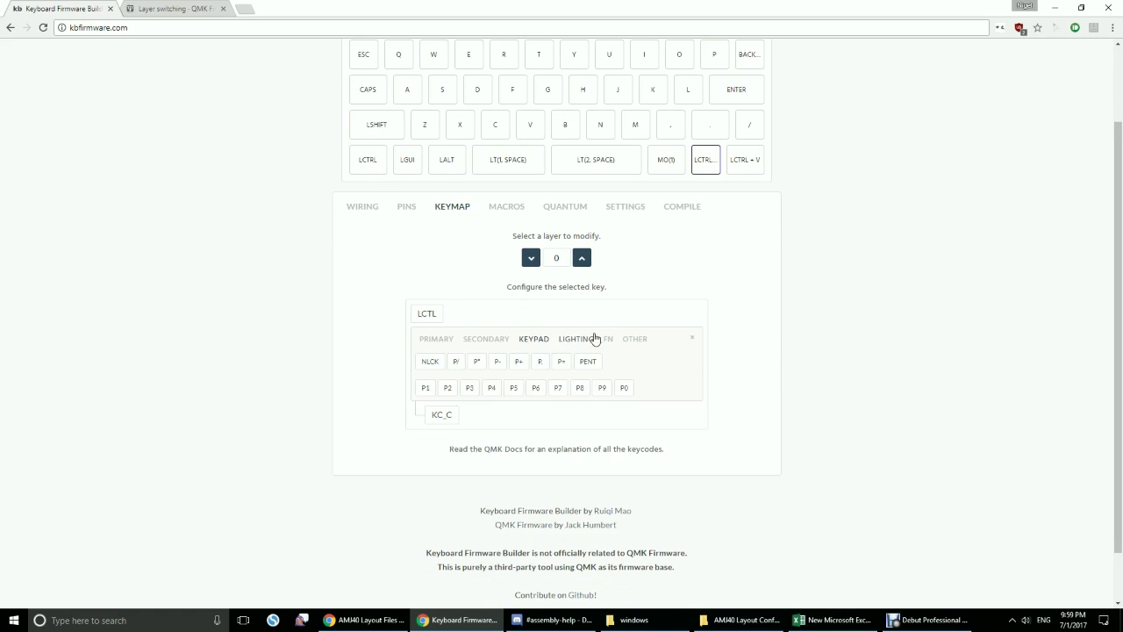
click(609, 339)
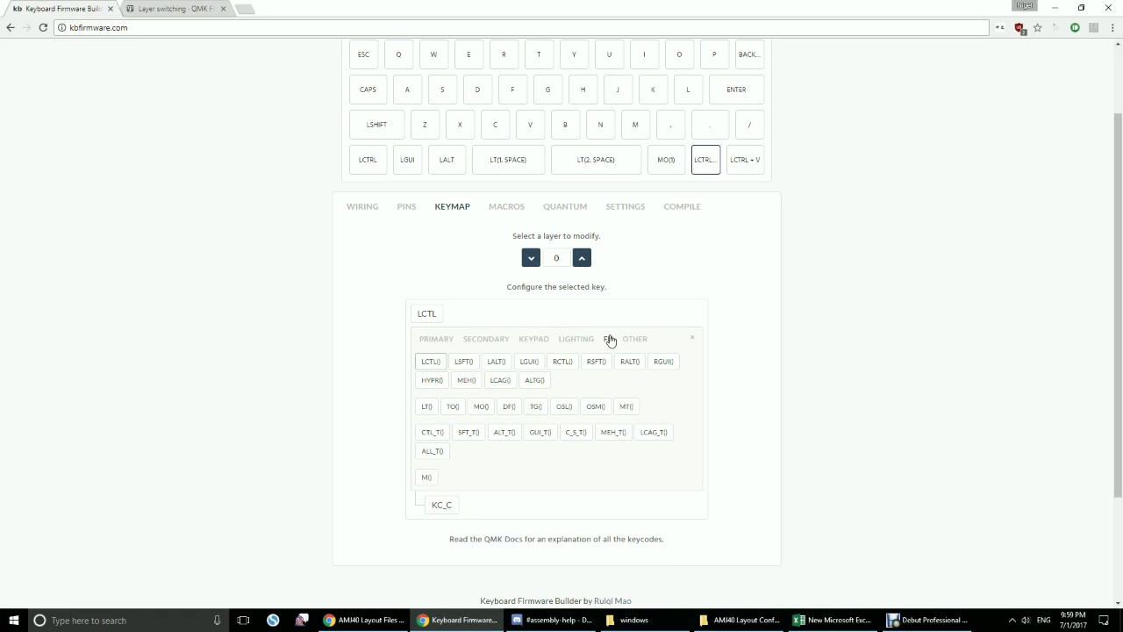
click(493, 342)
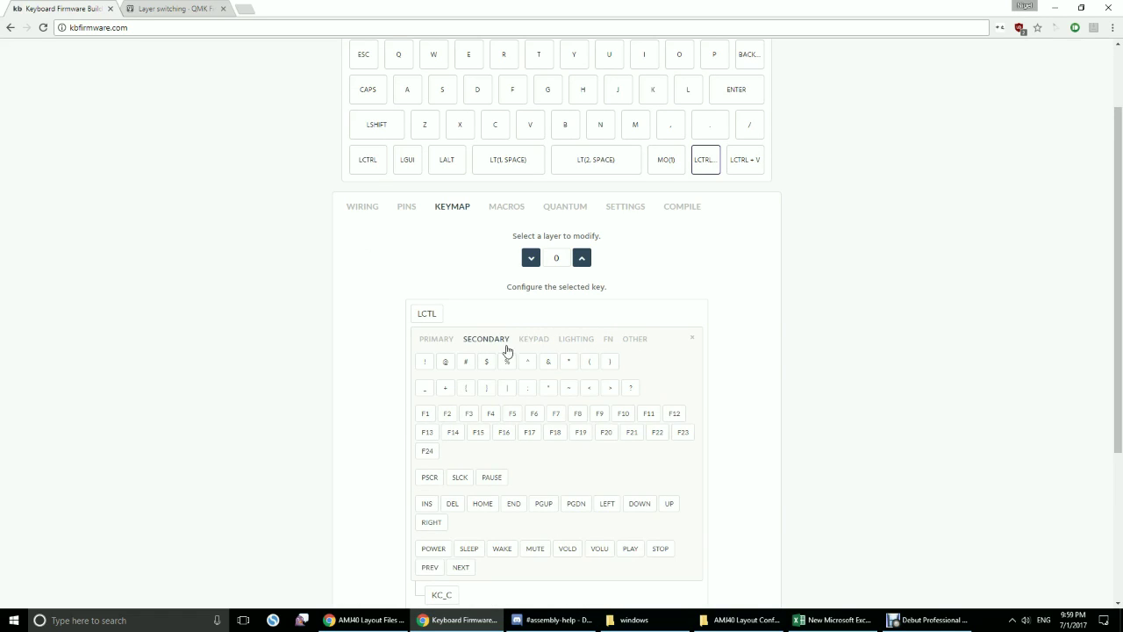
click(534, 340)
click(586, 340)
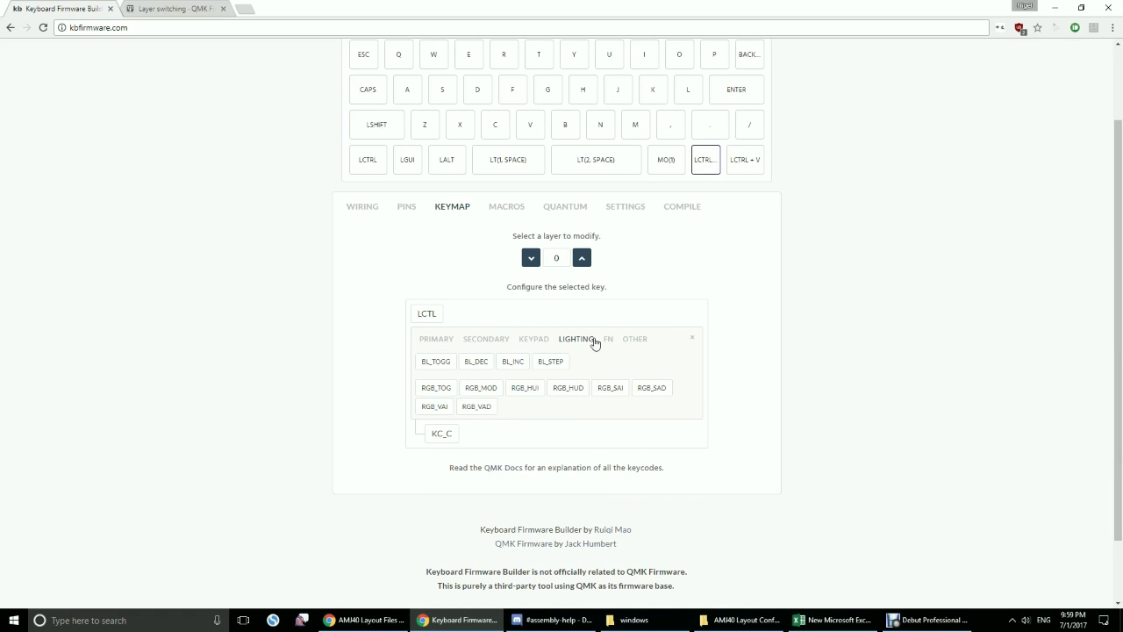
click(632, 340)
click(609, 340)
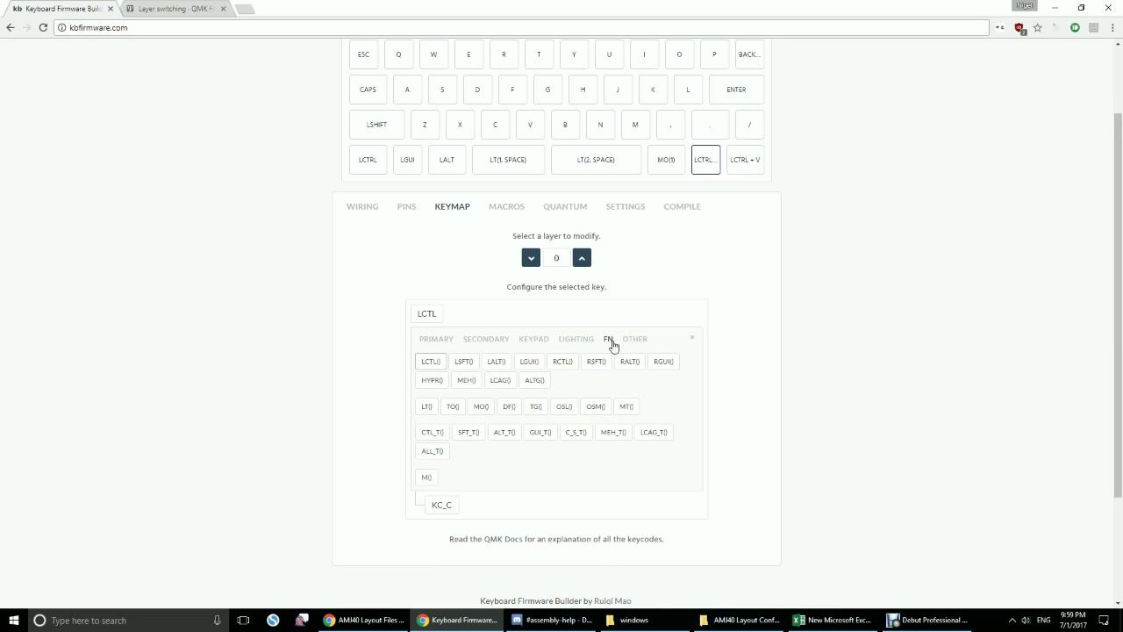
click(428, 478)
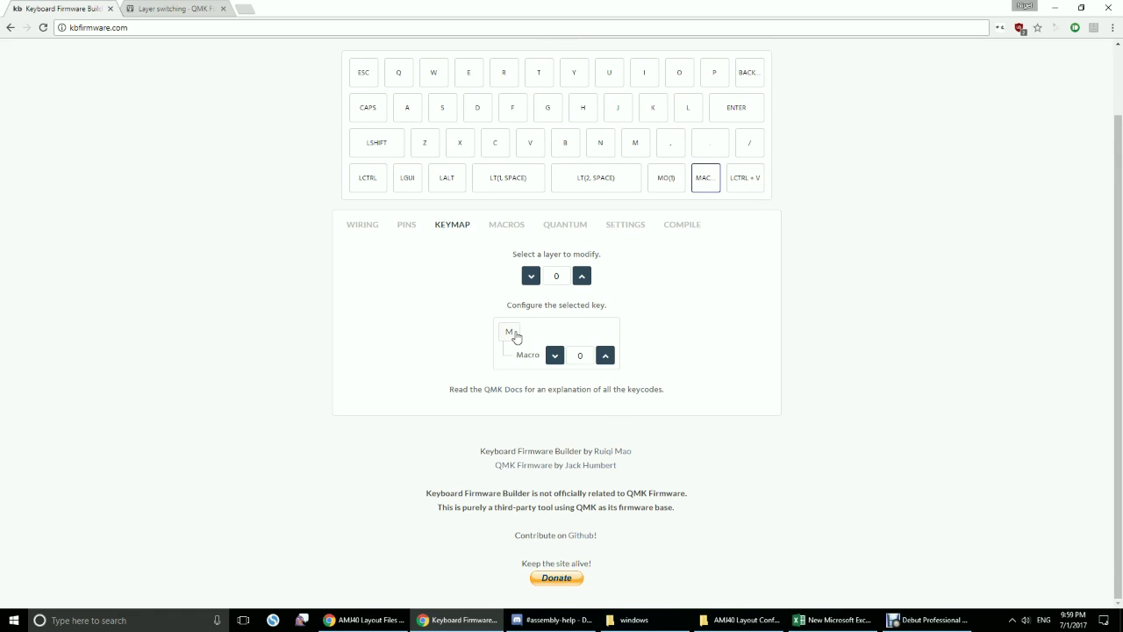
click(555, 354)
Step: Review the list of recorded actions in macro 0
click(507, 224)
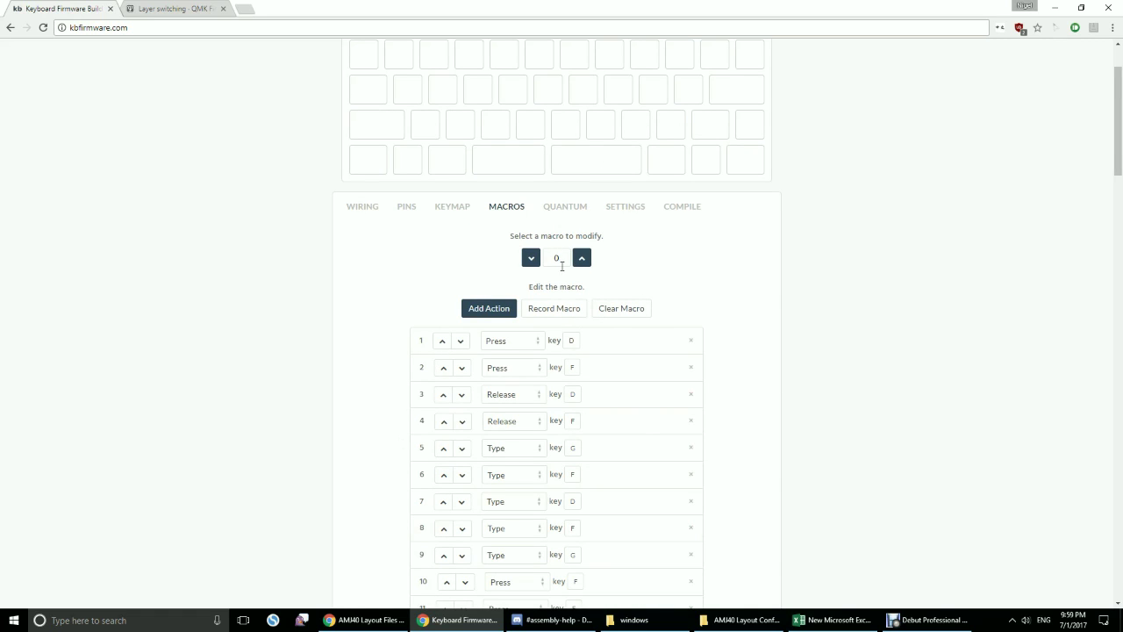
scroll(562, 266, down, 3)
scroll(571, 193, up, 5)
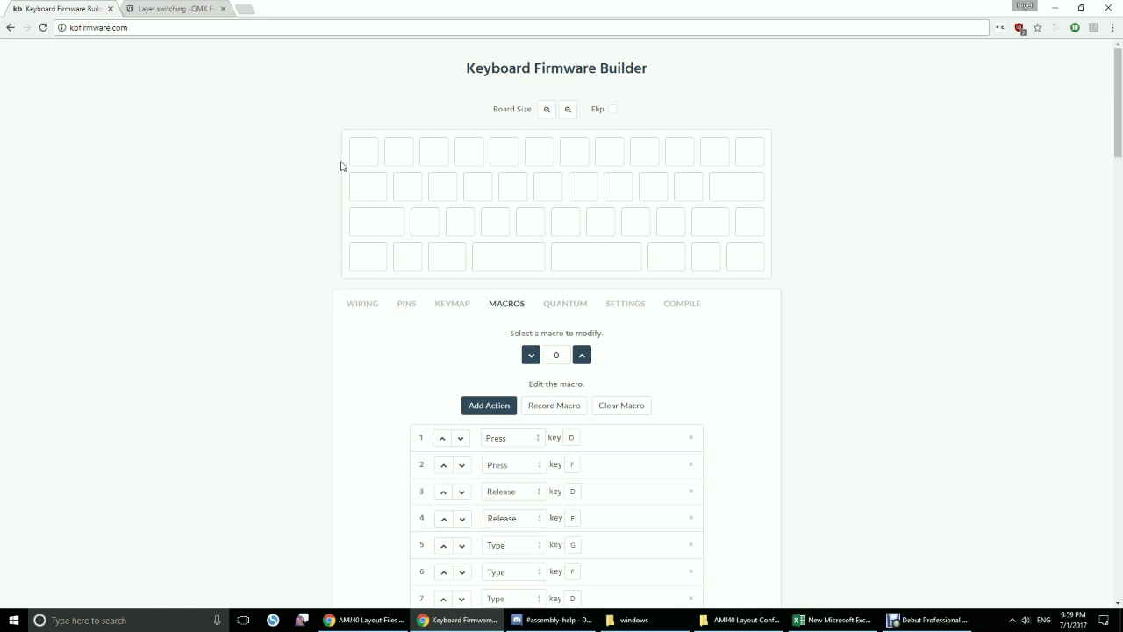
Step: Switch to the QMK documentation and read the section on switching and toggling layers
click(183, 8)
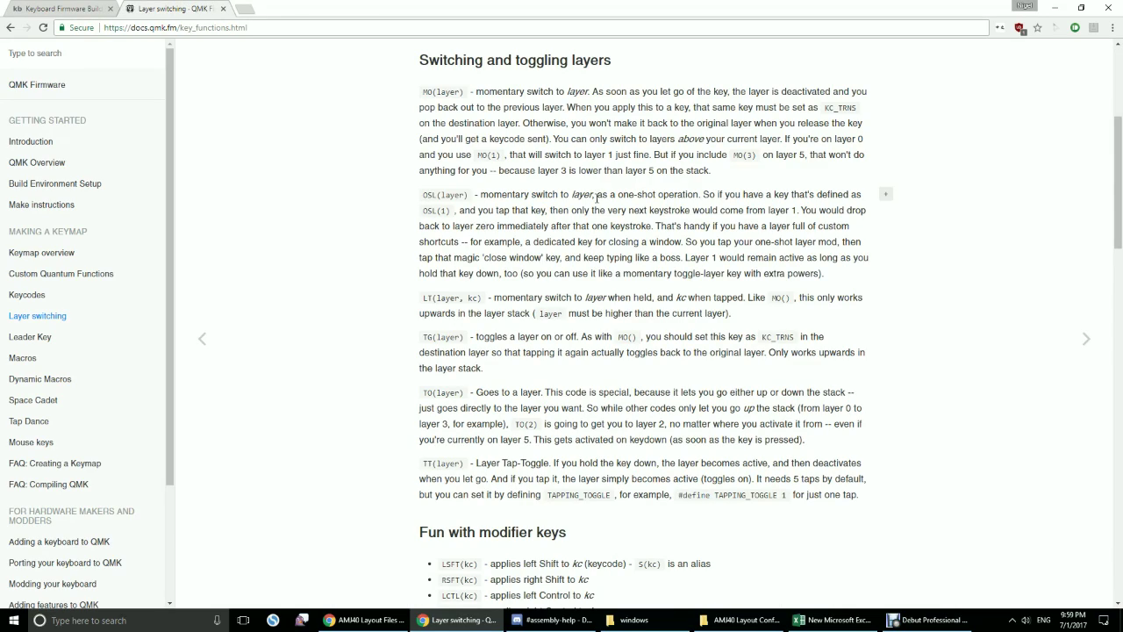
scroll(542, 235, up, 3)
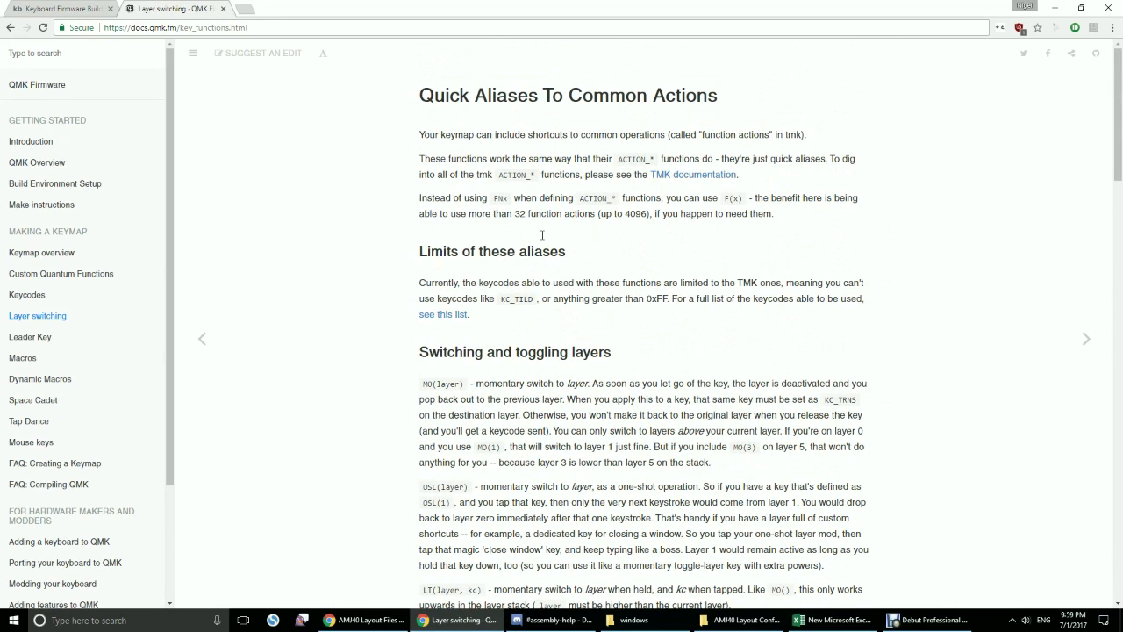
scroll(542, 235, down, 2)
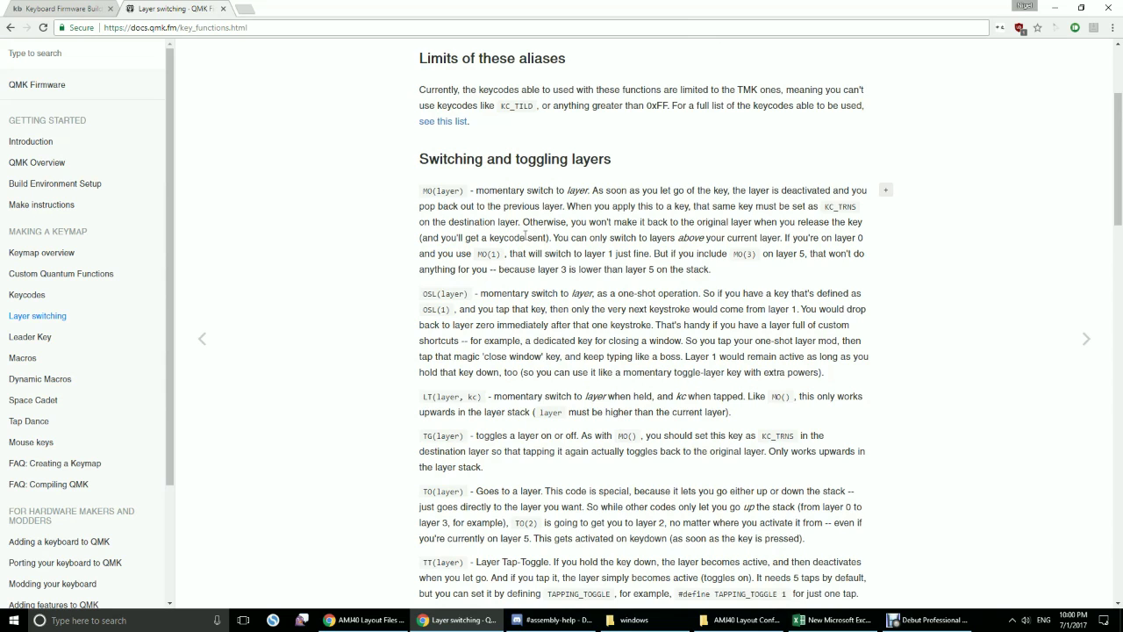
scroll(525, 235, down, 2)
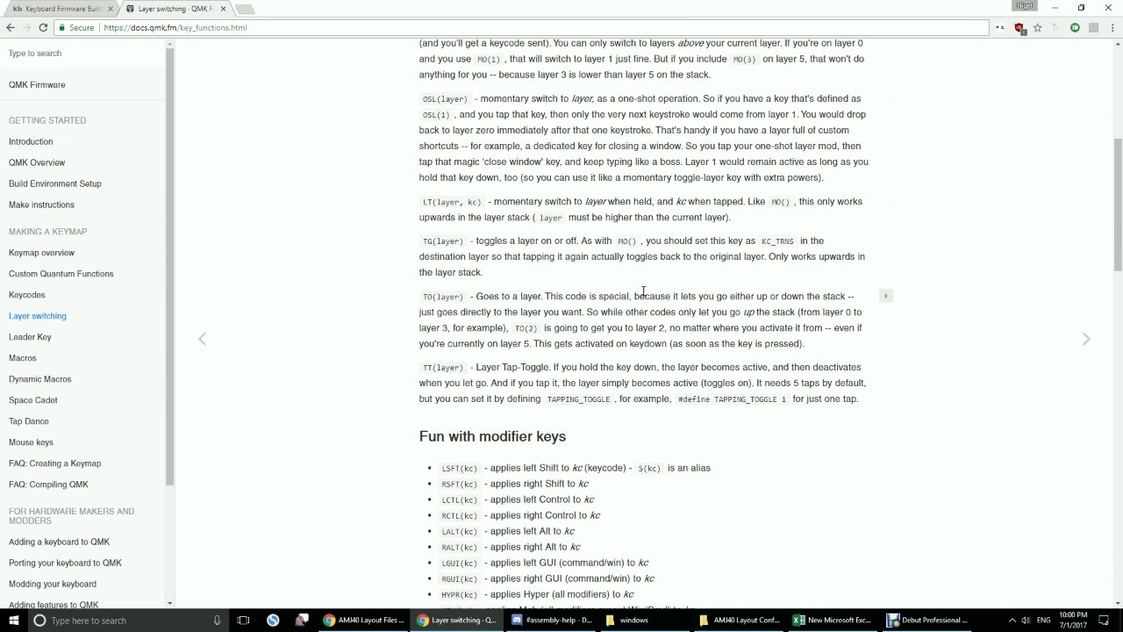
click(457, 620)
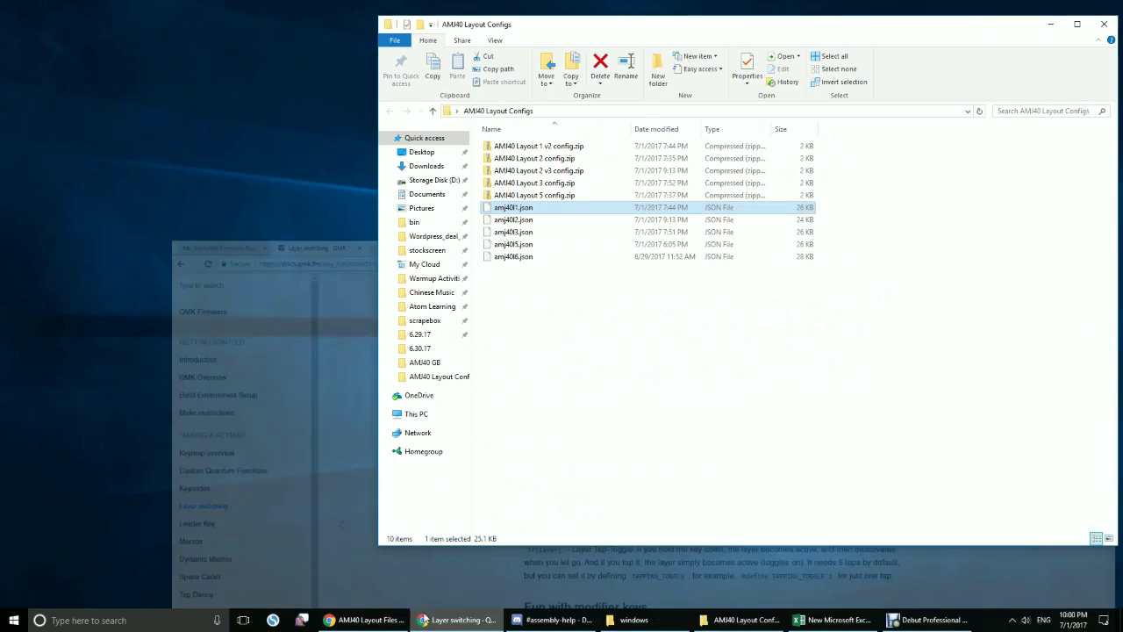
click(541, 402)
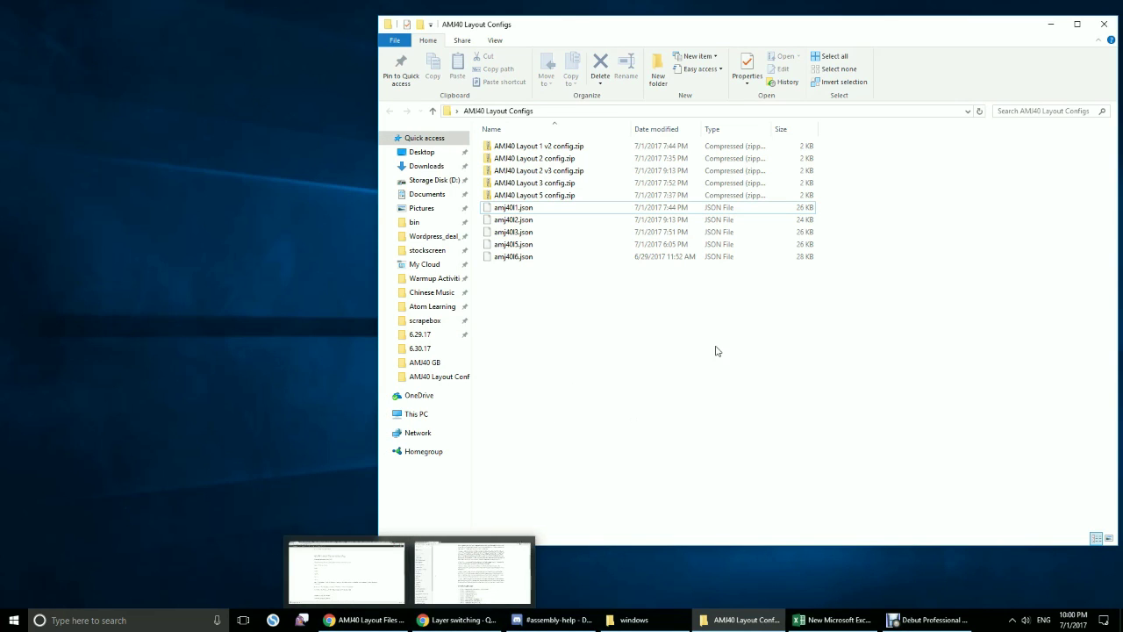
click(364, 620)
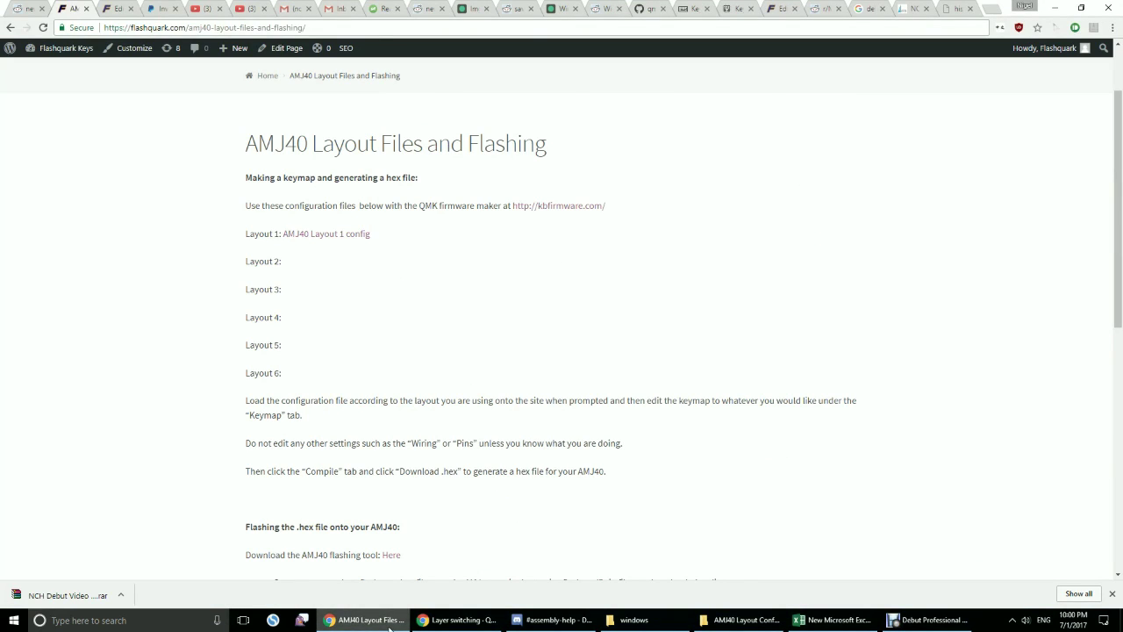
click(364, 619)
click(456, 619)
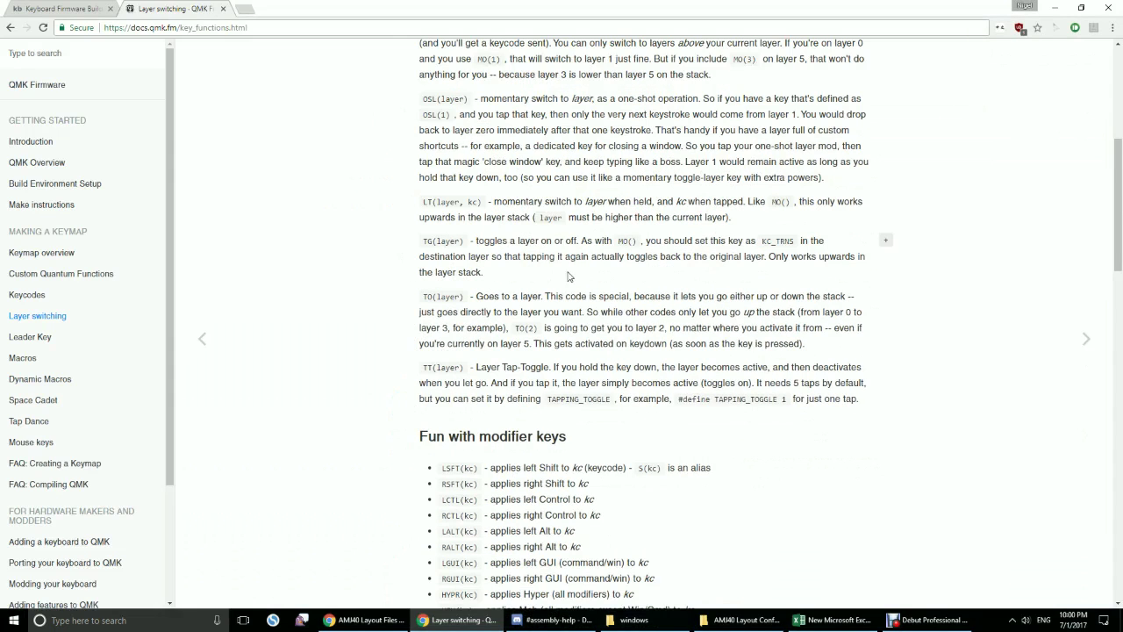
Step: Return to Keyboard Firmware Builder and review the keymap of layers 2, 1 and 0
click(39, 8)
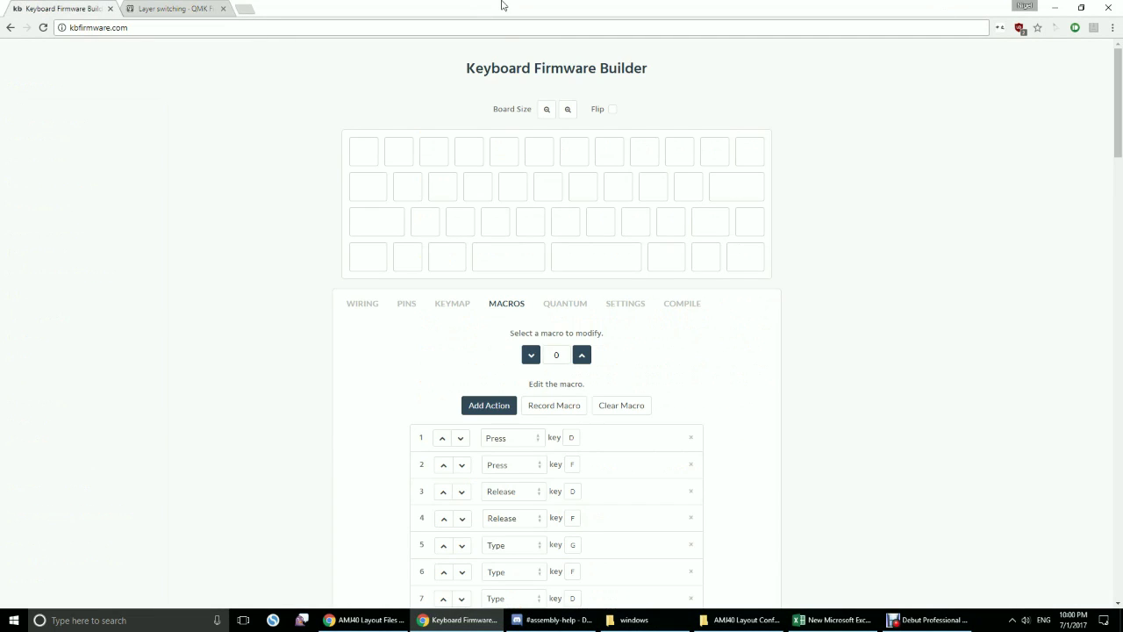
click(464, 306)
click(581, 355)
click(584, 358)
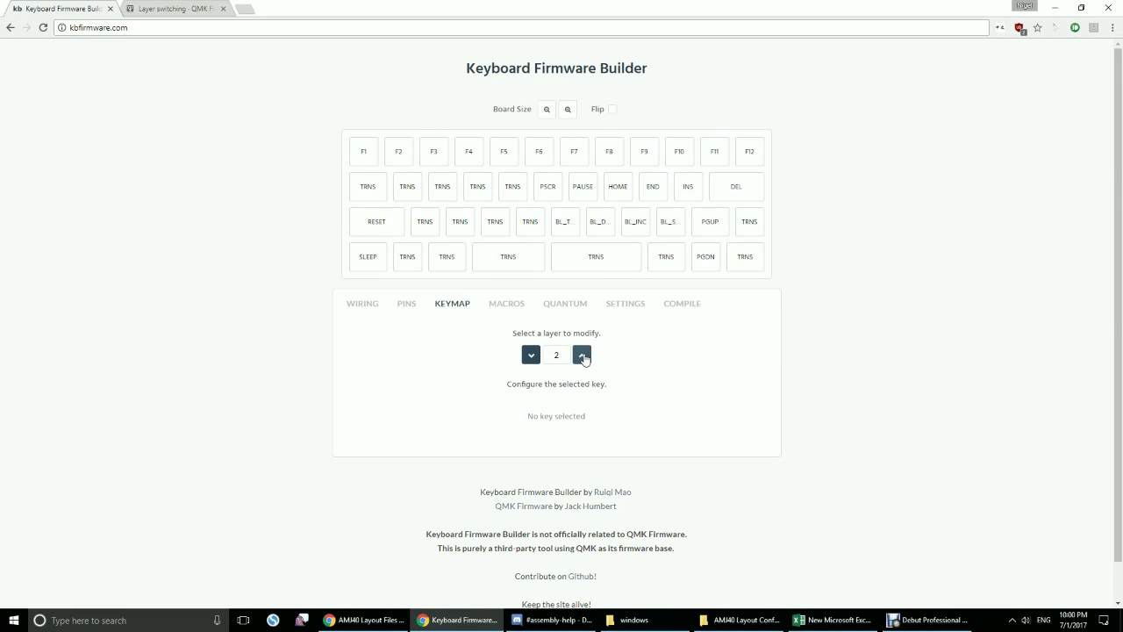
click(531, 357)
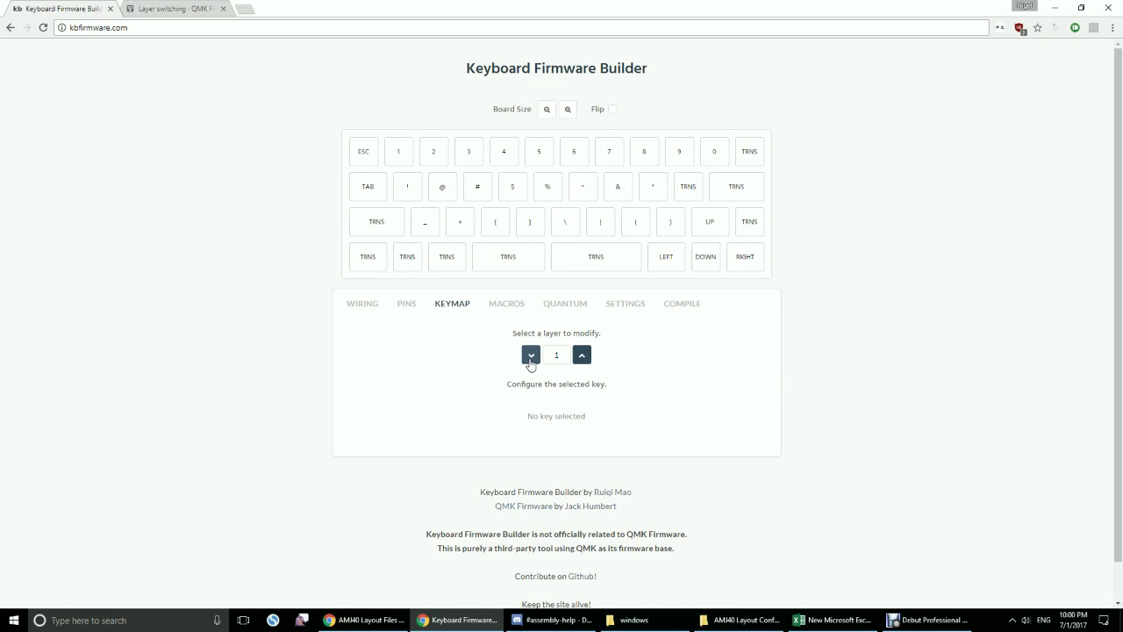
click(531, 356)
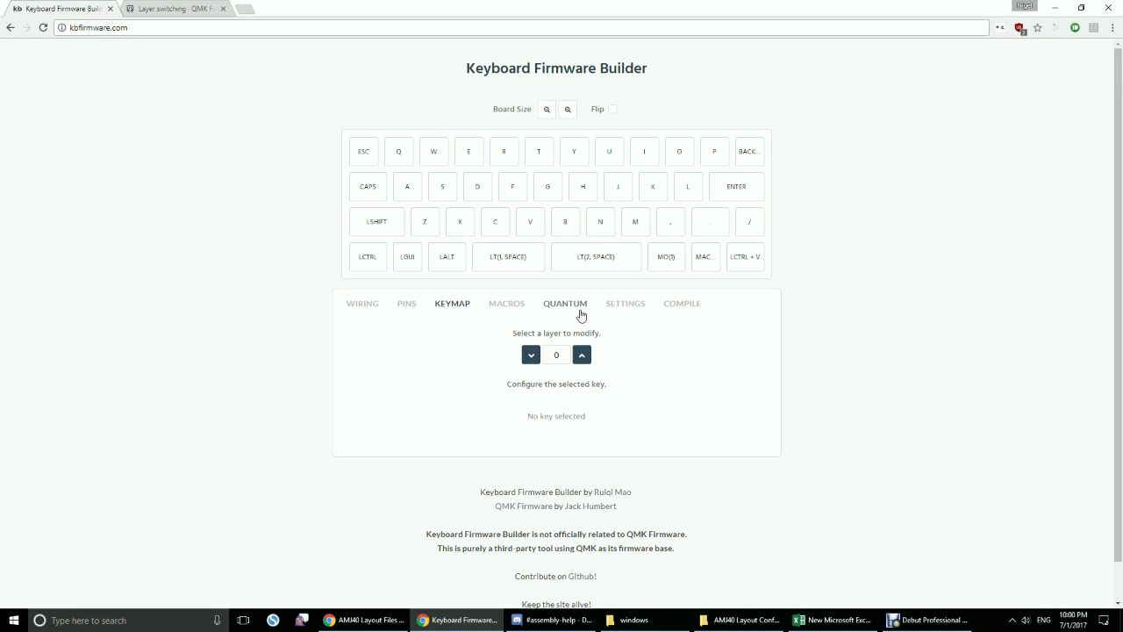
Step: Check the layout settings, the layer 0 keymap and the download options for the compiled firmware
click(615, 313)
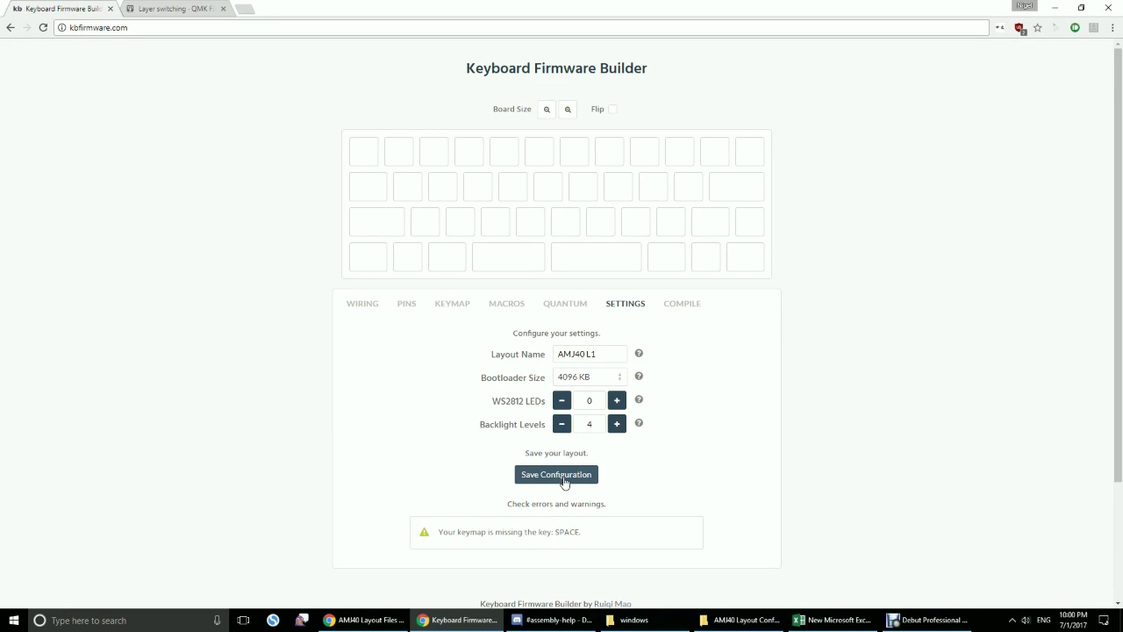
click(449, 302)
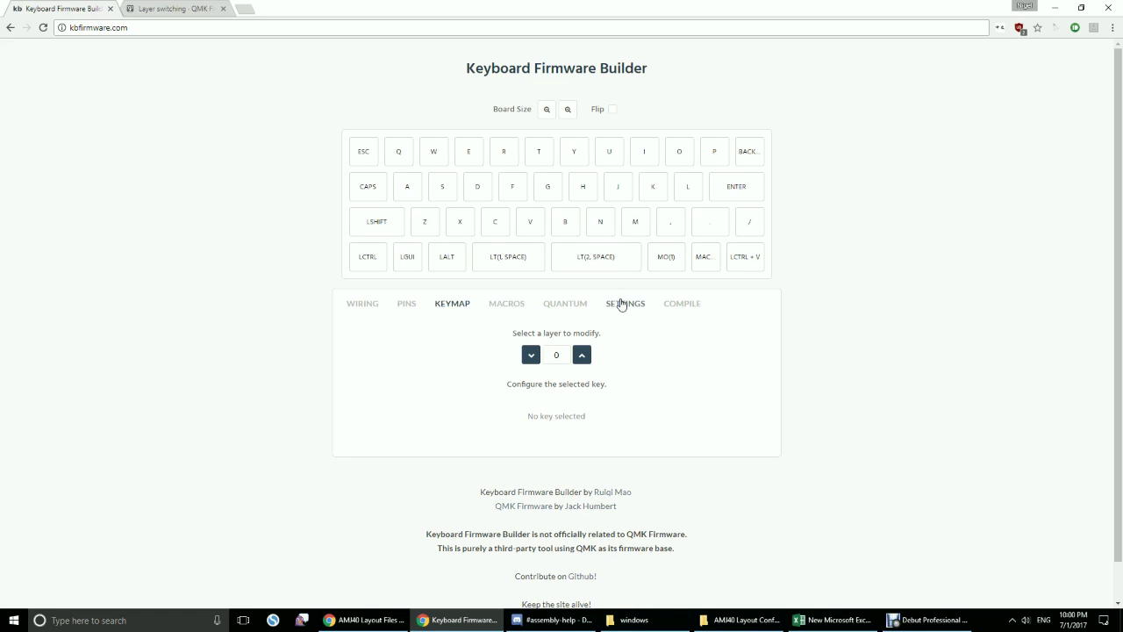
click(668, 306)
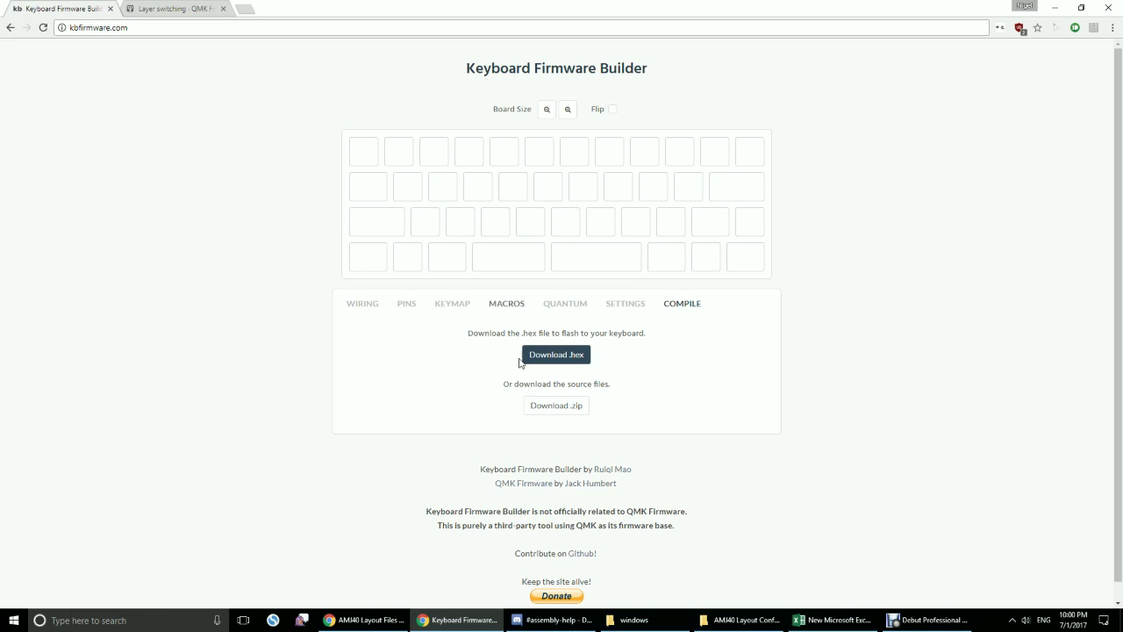
Step: Save the AMJ40 L1 layout configuration as a JSON file and return to the layer 0 keymap
click(617, 306)
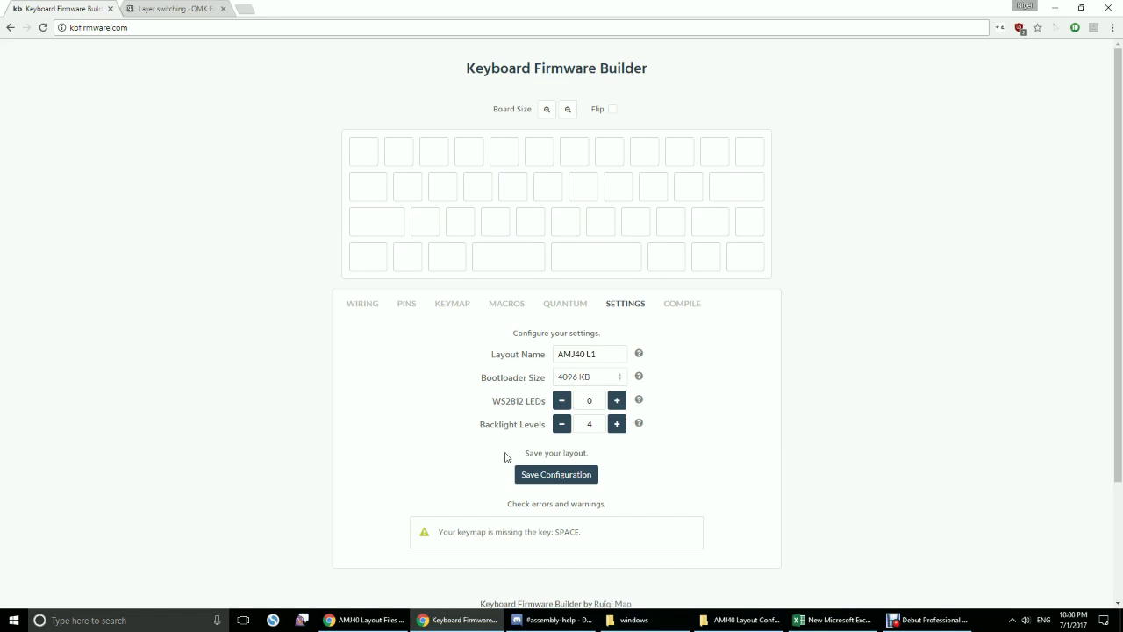
click(544, 479)
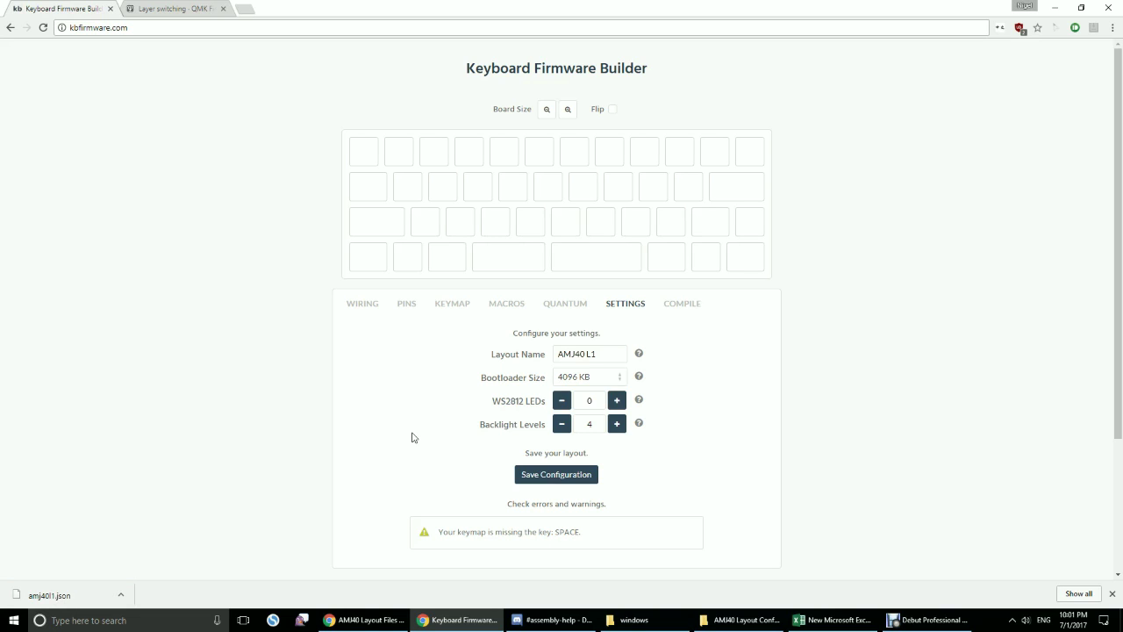
click(468, 302)
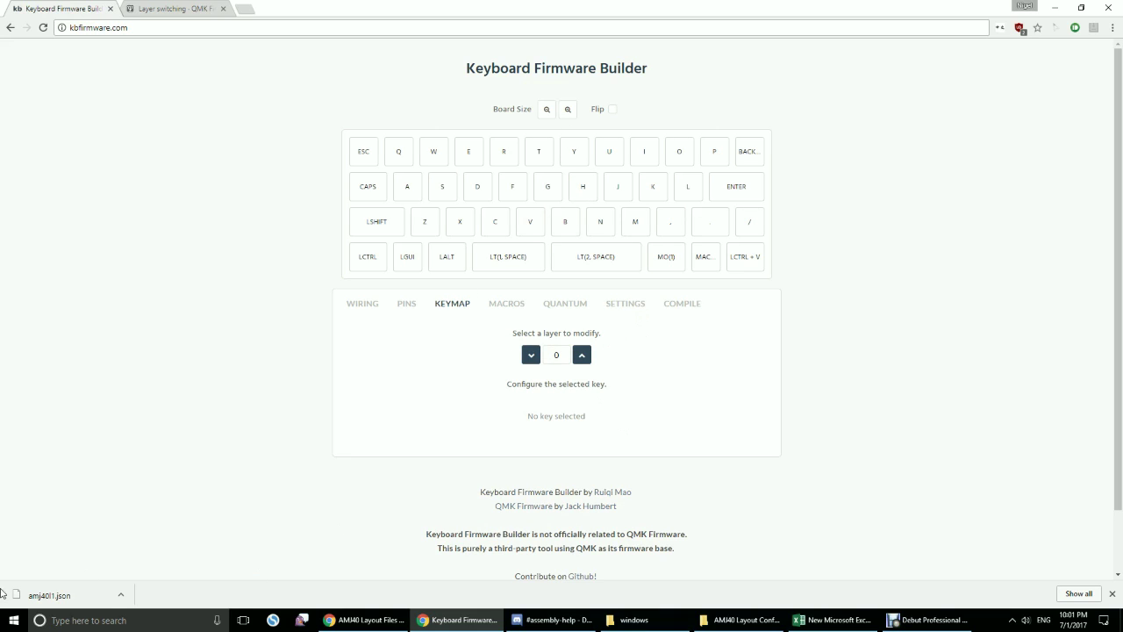
Step: Check the AMJ40 L1 layout settings and download the compiled firmware as a .hex file
click(609, 314)
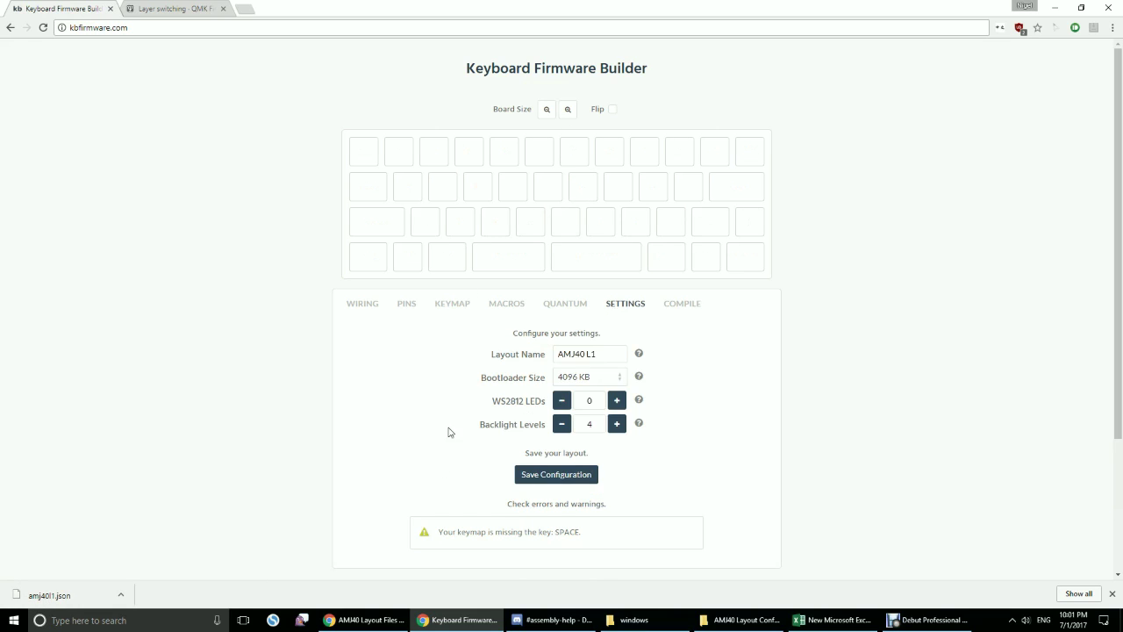
click(686, 305)
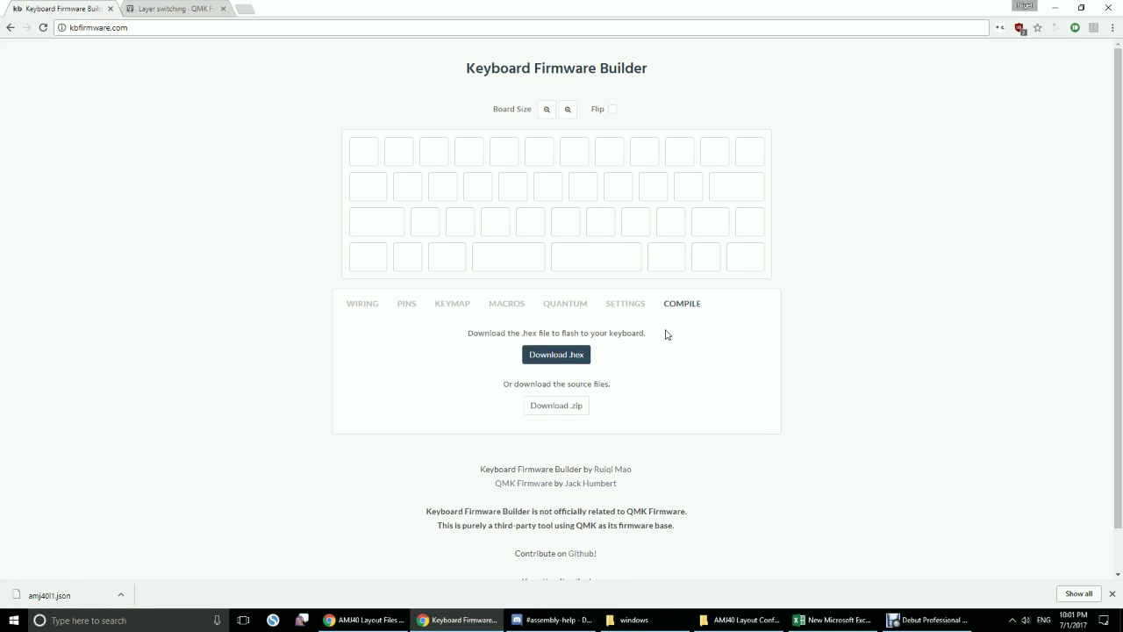
click(554, 357)
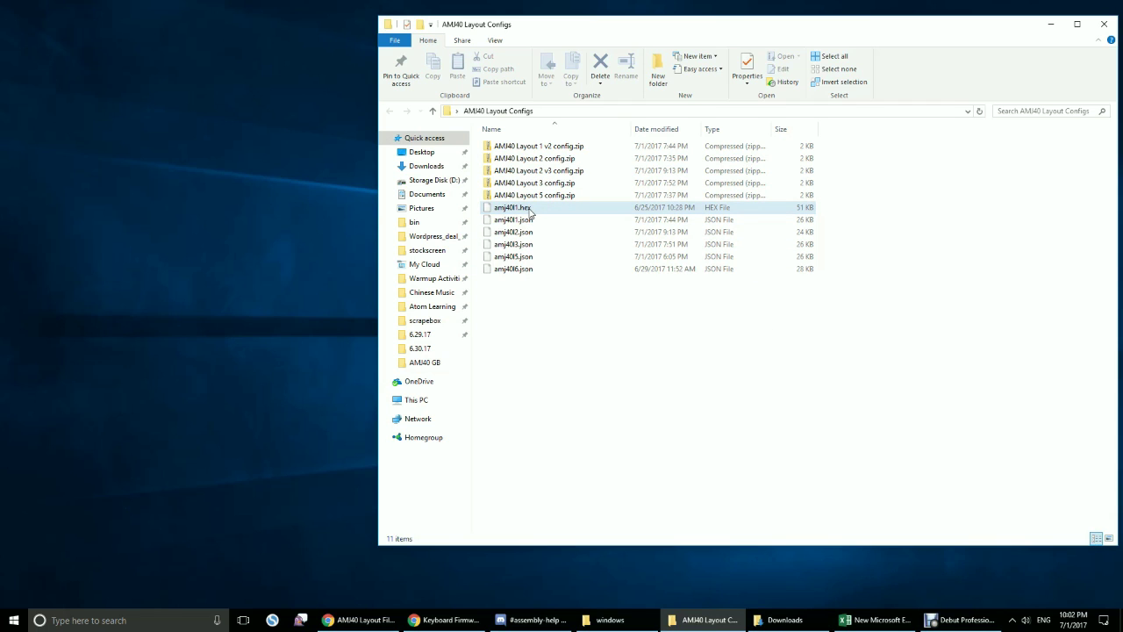
Step: Arrange the tkg-toolkit-master windows folder beside the AMJ40 Layout Configs folder in File Explorer so reflash.bat and amj40l1.hex are both accessible
click(609, 620)
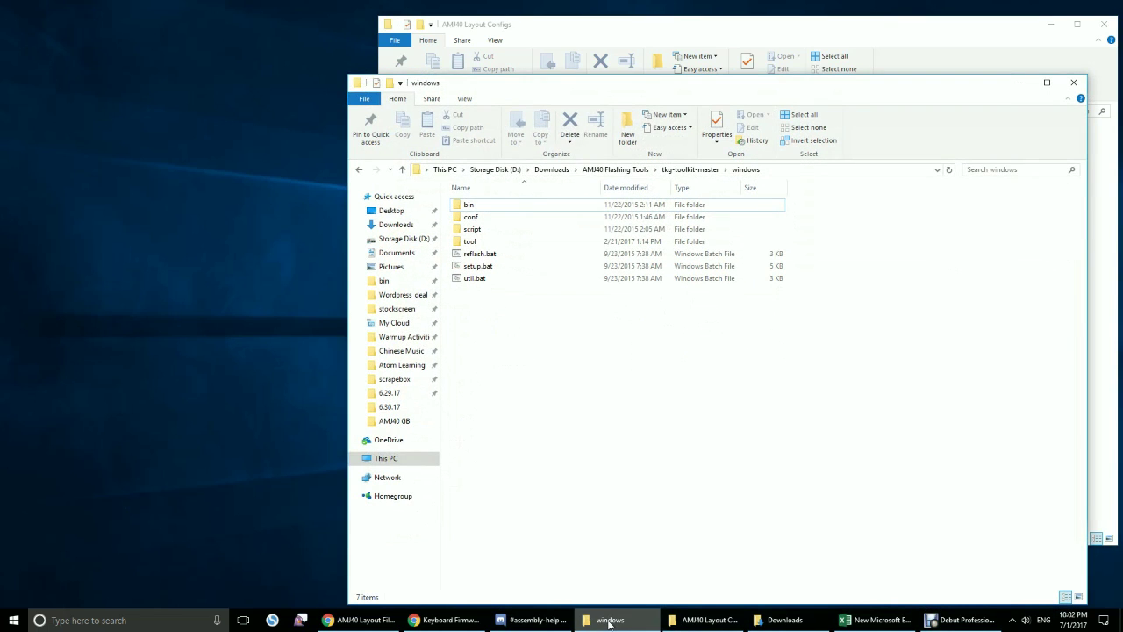
drag(572, 87, 737, 123)
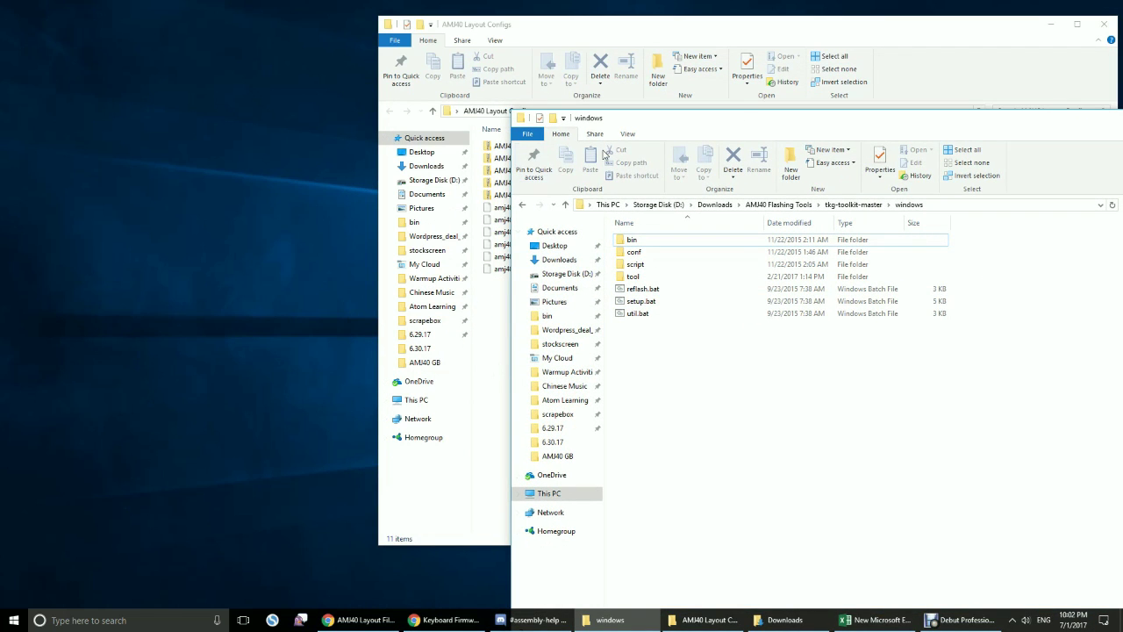
drag(642, 125, 783, 159)
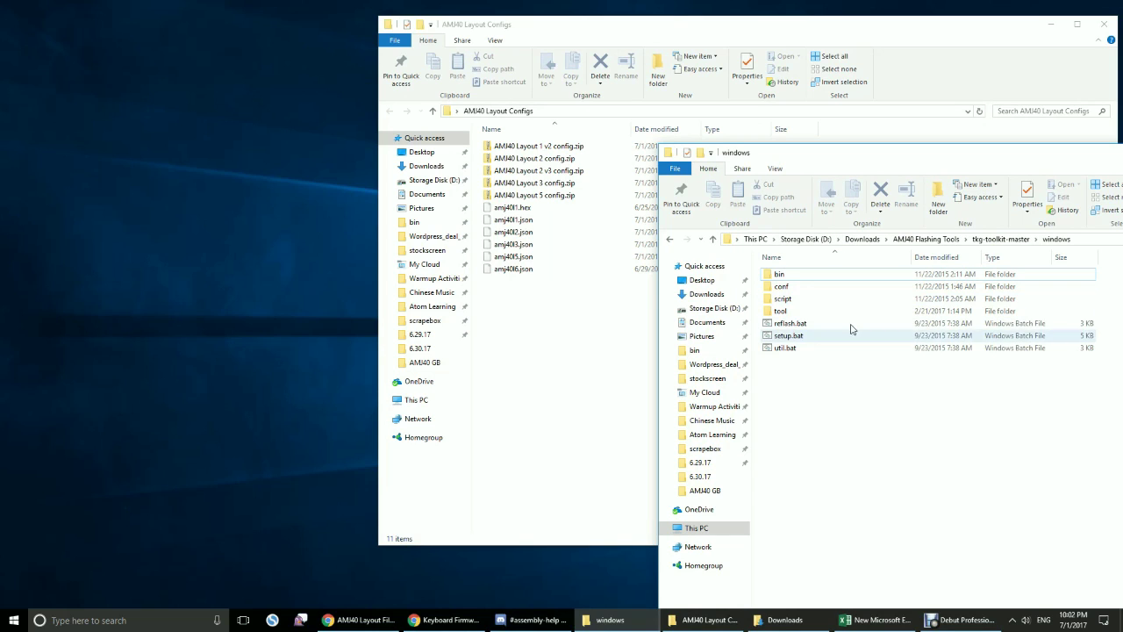
click(795, 328)
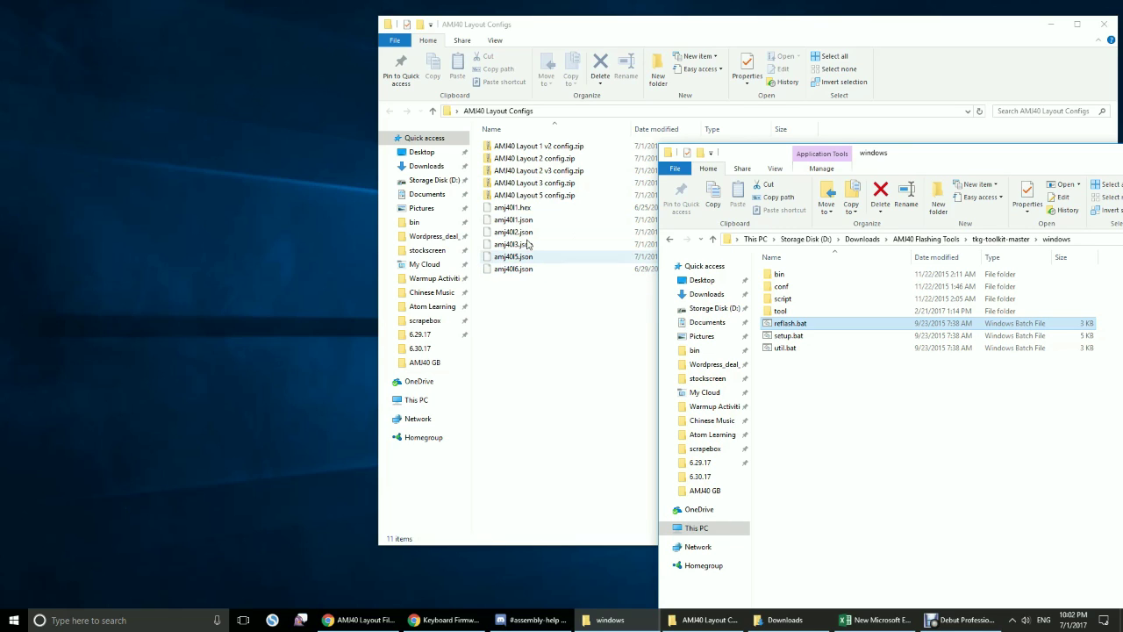
click(512, 211)
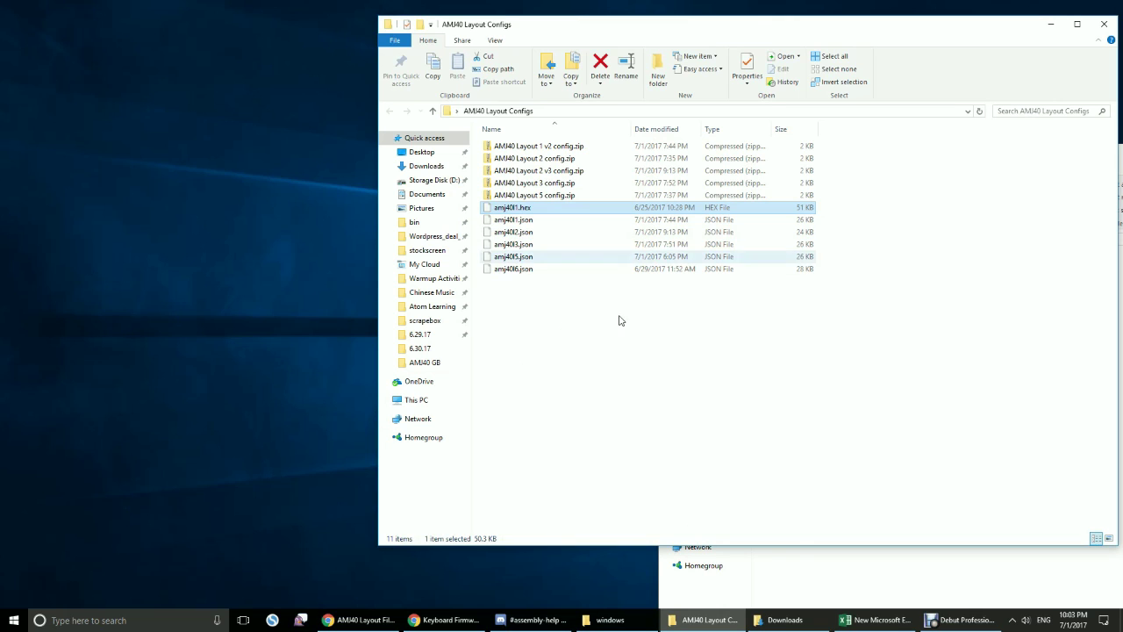
click(829, 583)
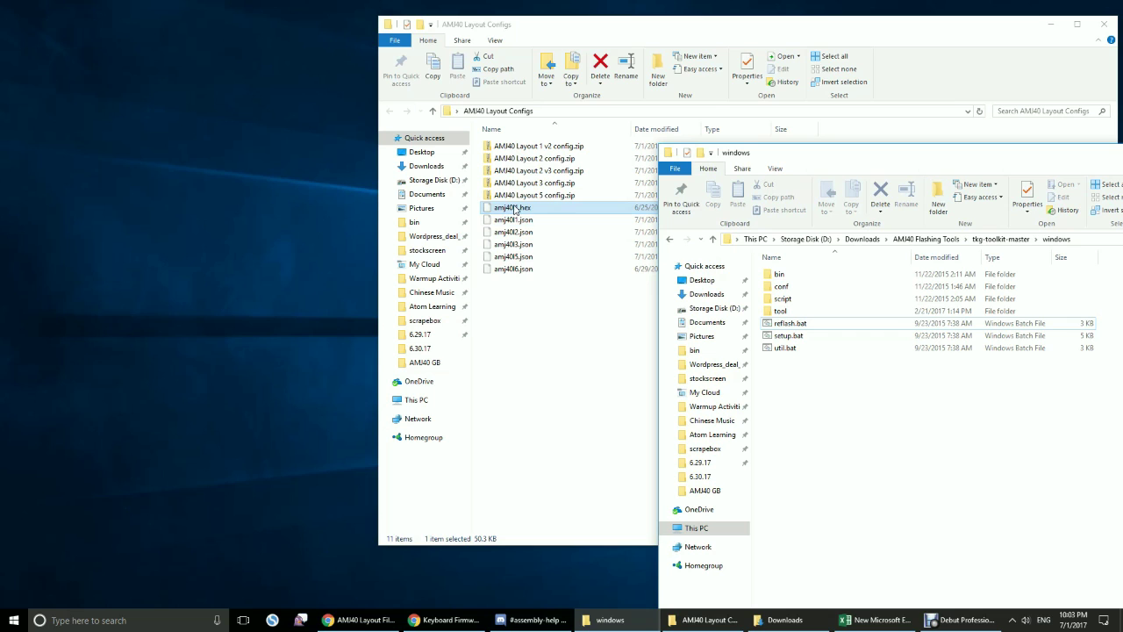
Step: Run reflash.bat with amj40l1.hex, allow the unverified script, confirm reflashing the AMJ40 with y, and close the console when finished
drag(515, 209, 787, 325)
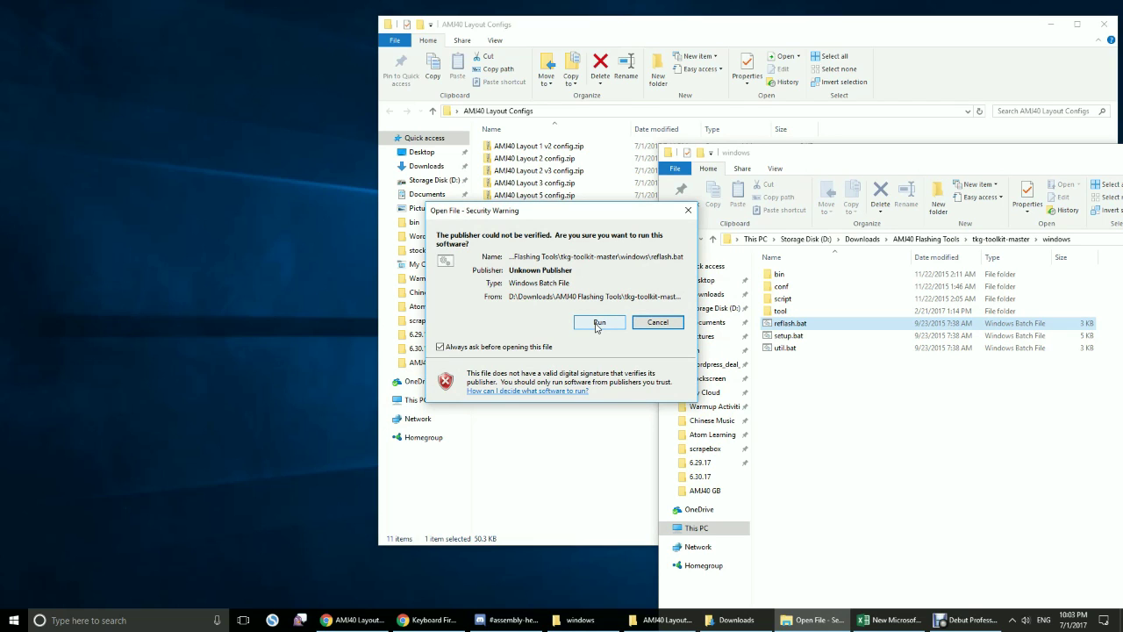
click(598, 322)
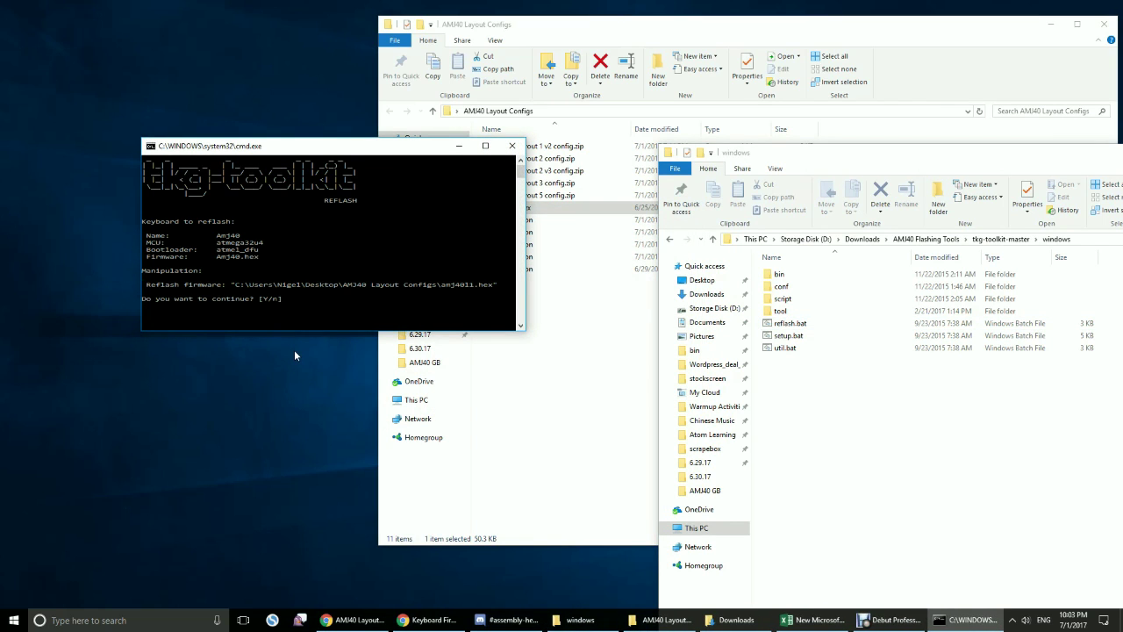
text(y)
key(Return)
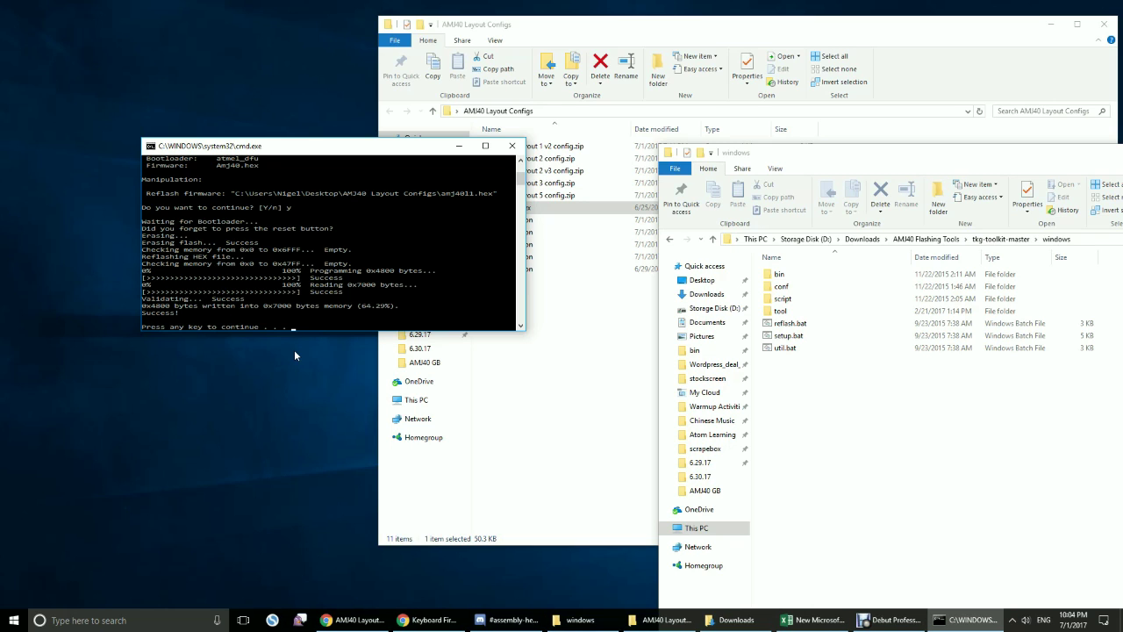
key(Return)
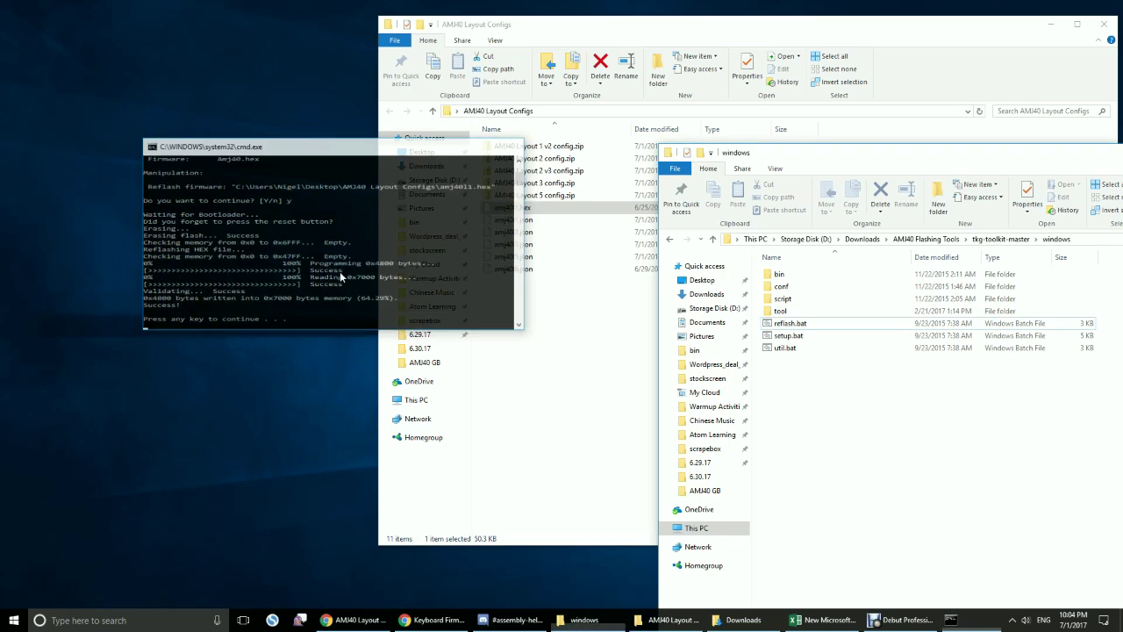